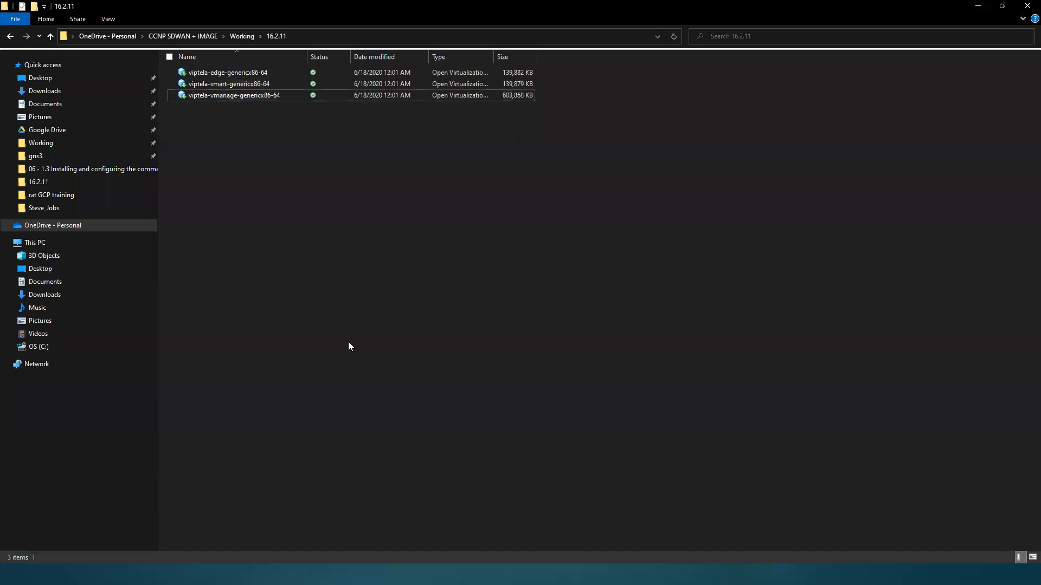
# Step: Switch to Chrome and search Google for "vmanage install over esxi" in place of the bootstrap shoe results
pyautogui.press('super')
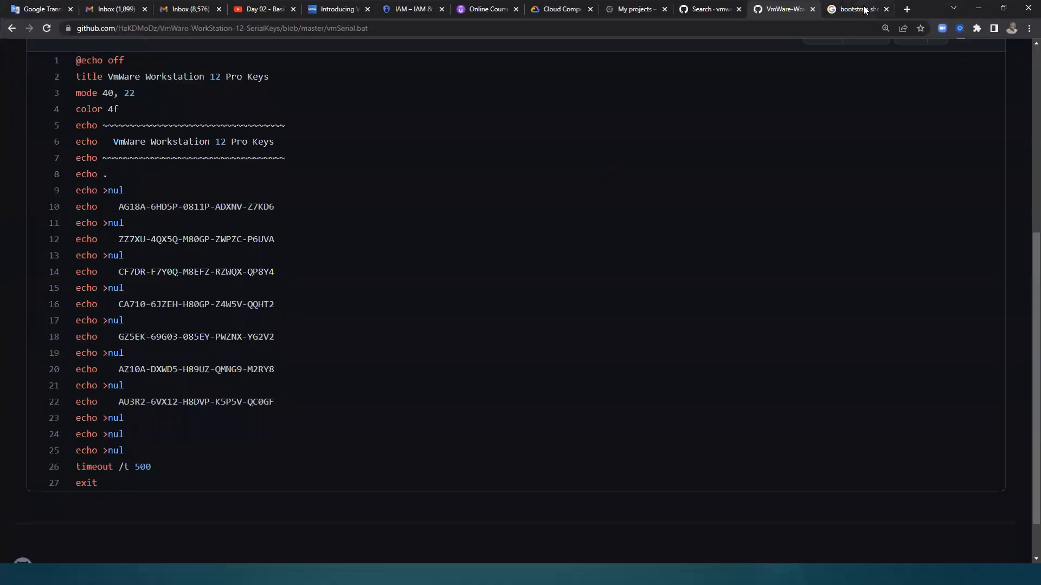
pyautogui.click(855, 11)
pyautogui.click(797, 28)
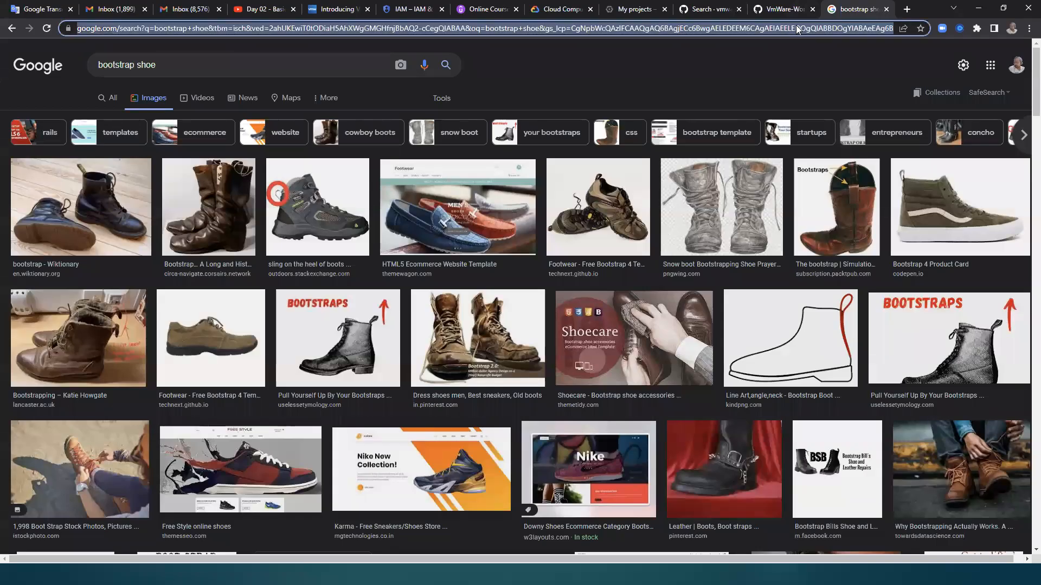
pyautogui.write('vmanag')
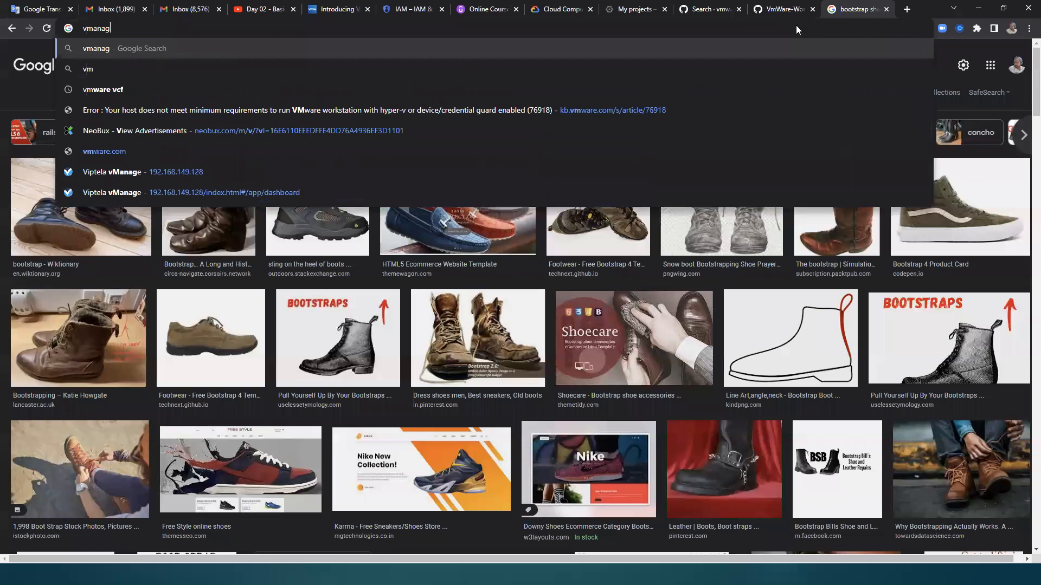
pyautogui.write('e install ')
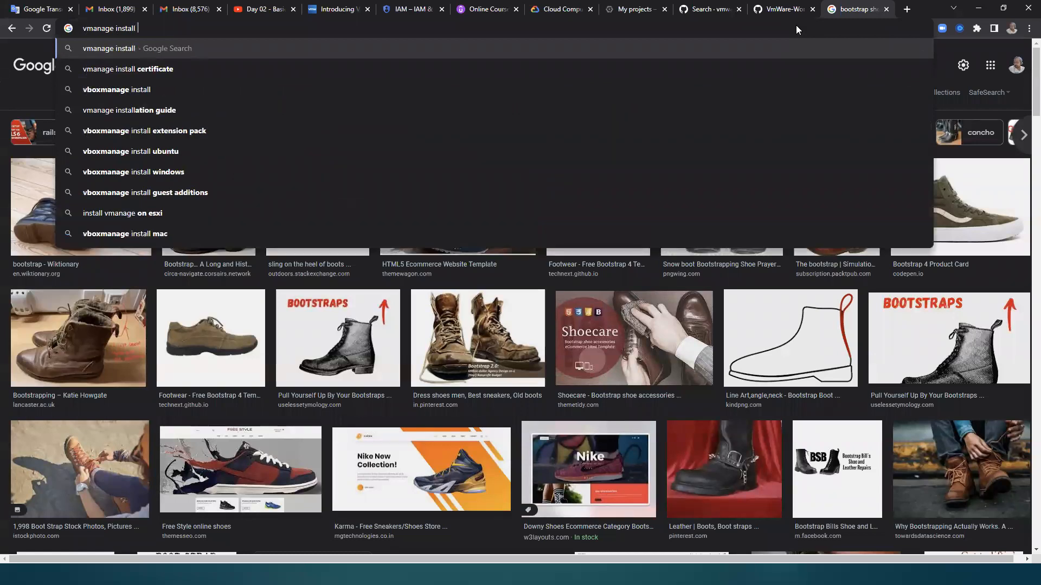
pyautogui.write('over esxi')
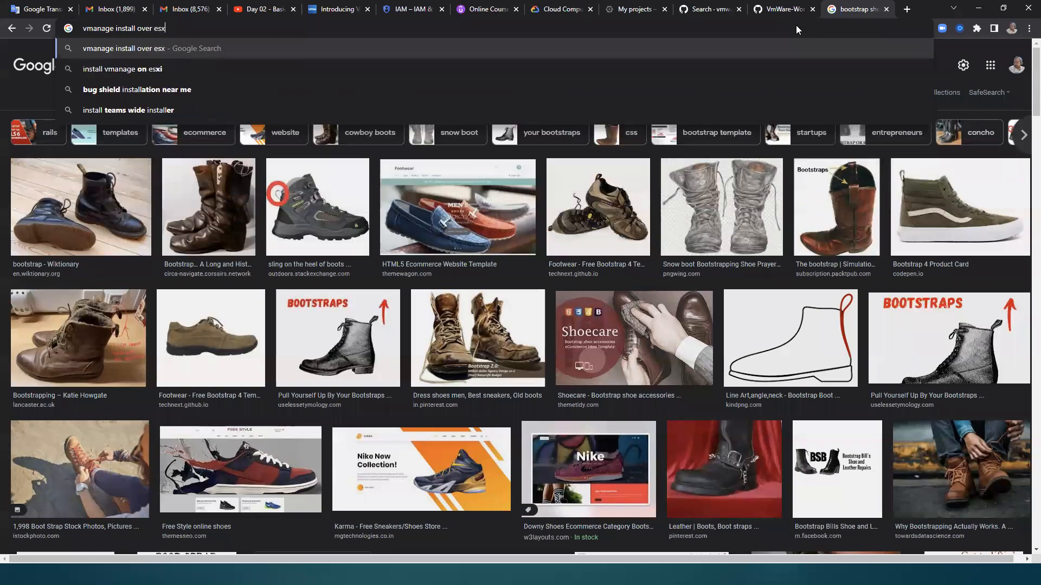
pyautogui.press('Return')
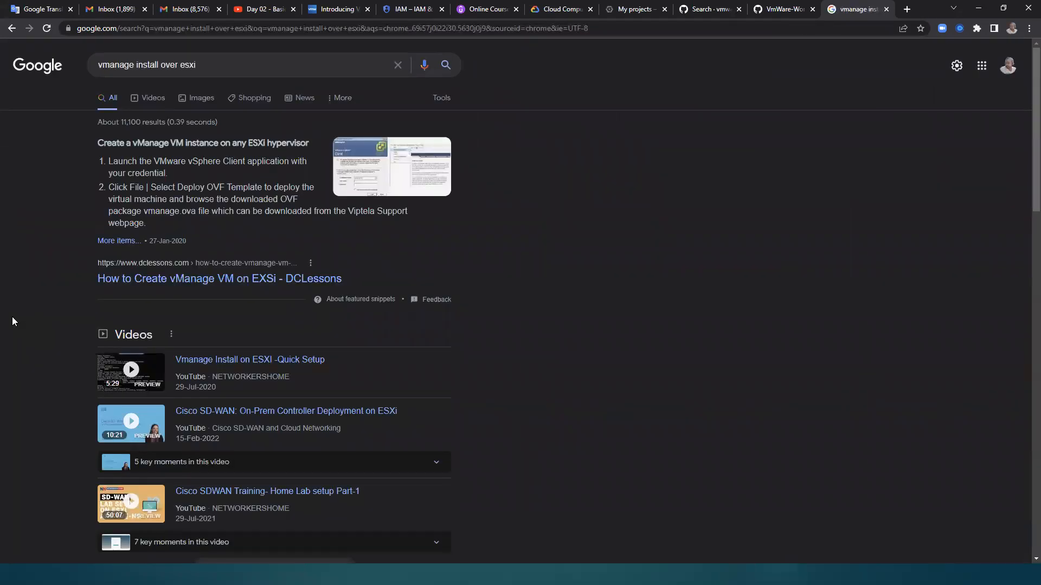
# Step: Open the Viptela Documentation result on creating a vManage VM on ESXi and the Cisco SD-WAN Getting Started Guide in new tabs
pyautogui.scroll(-1, 12, 318)
pyautogui.scroll(-5, 12, 318)
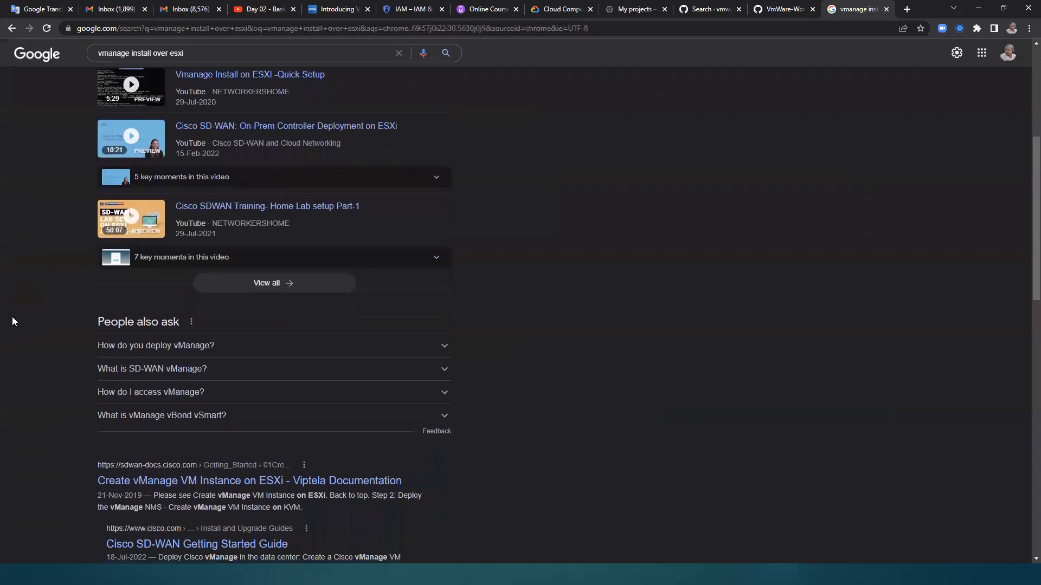
pyautogui.scroll(-1, 12, 321)
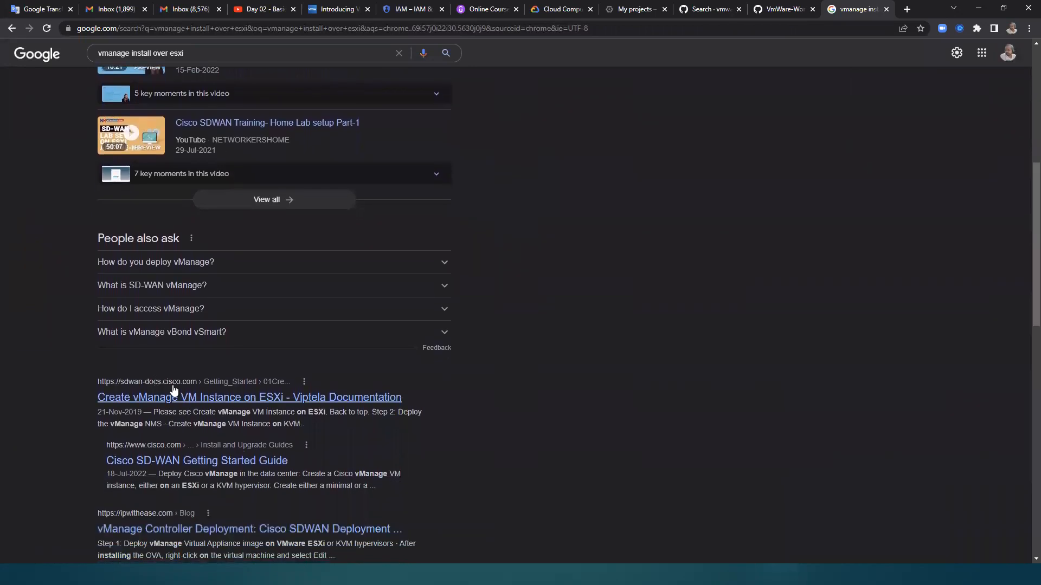
pyautogui.rightClick(210, 398)
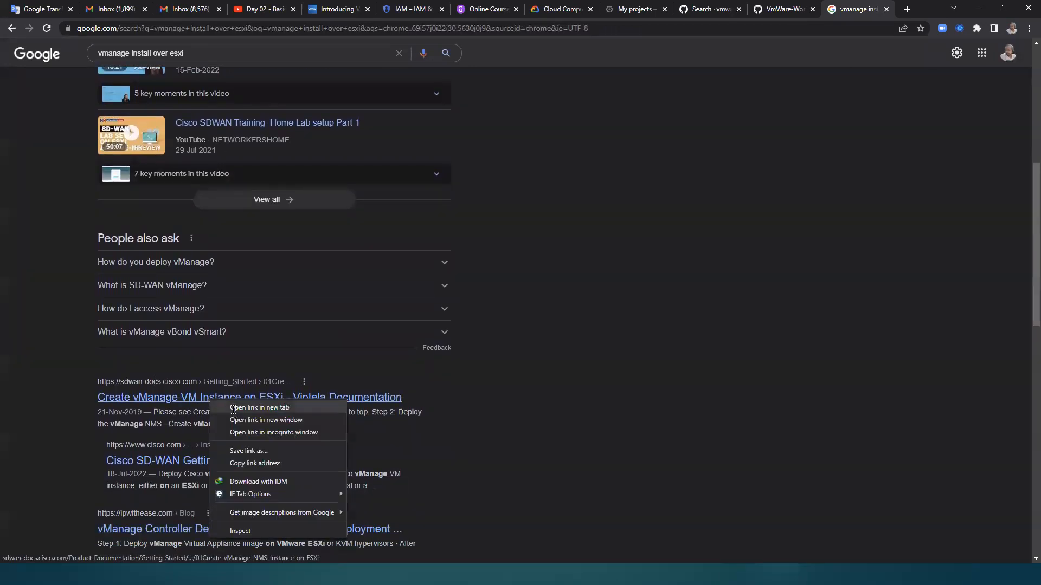
pyautogui.click(231, 408)
pyautogui.rightClick(274, 460)
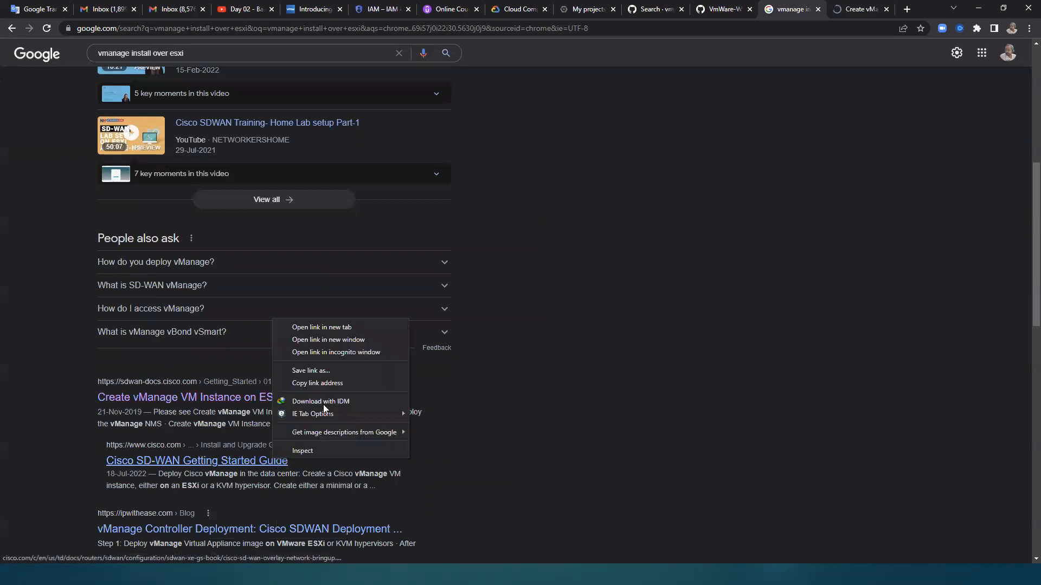
pyautogui.click(351, 327)
# Step: Follow the Viptela page's link to the ESXi instructions and read through the VM deployment, virtual disk, vNIC and console sections
pyautogui.click(804, 9)
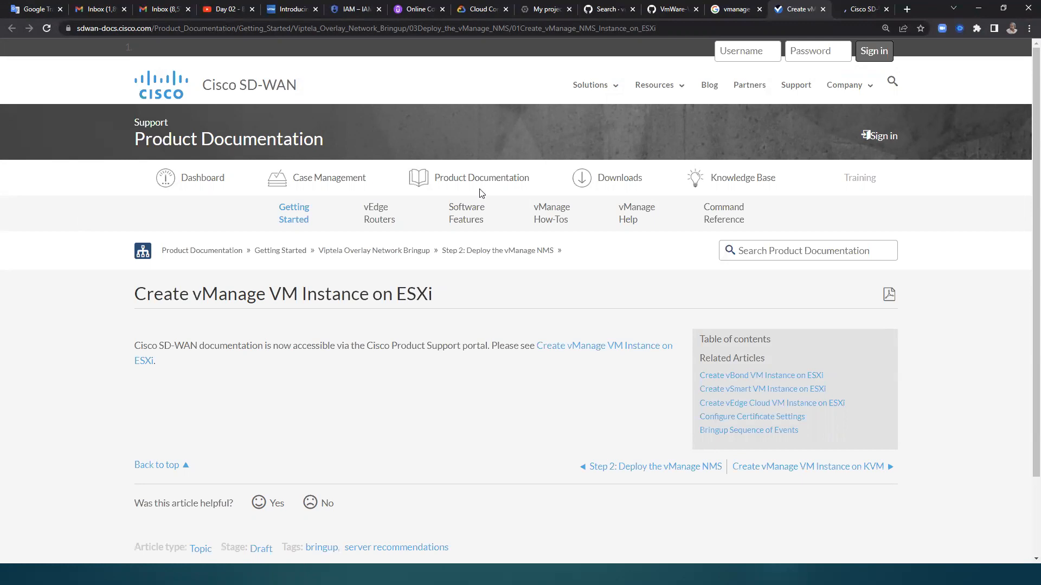
pyautogui.click(644, 348)
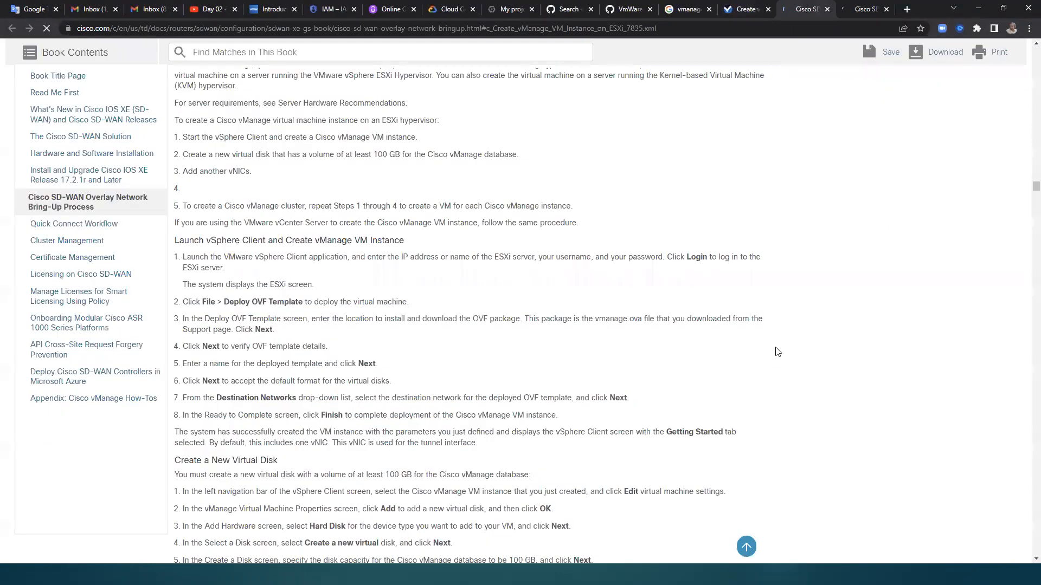
pyautogui.scroll(-3, 802, 354)
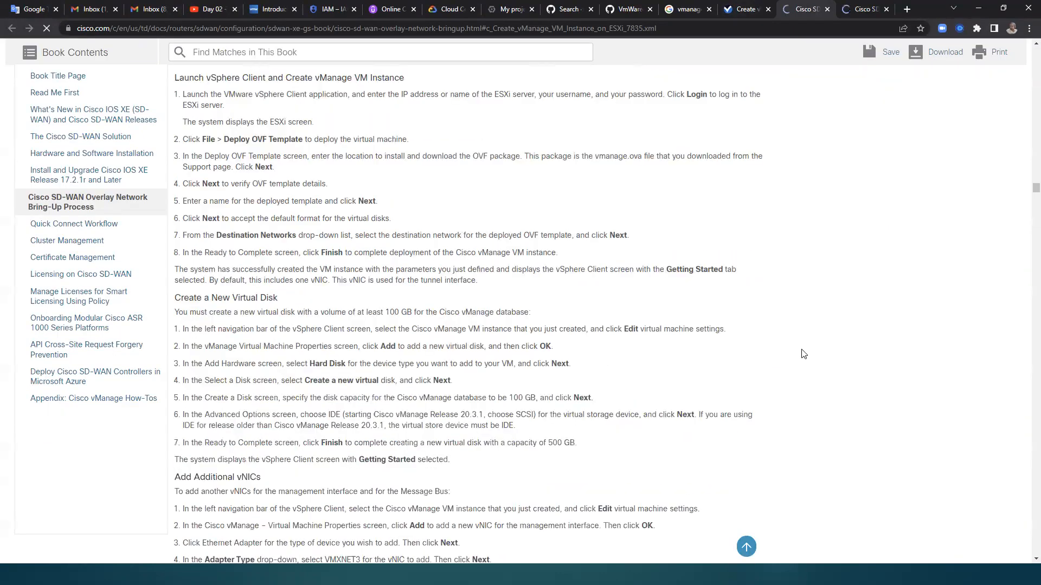
pyautogui.scroll(-4, 804, 356)
pyautogui.scroll(6, 803, 357)
pyautogui.scroll(-3, 803, 357)
pyautogui.scroll(-5, 803, 357)
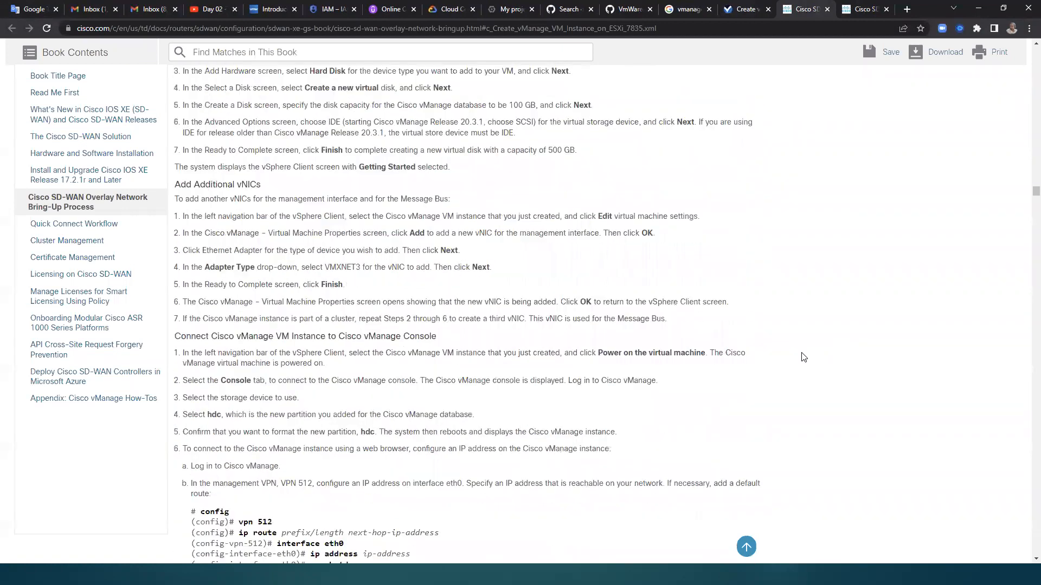
pyautogui.scroll(-7, 803, 357)
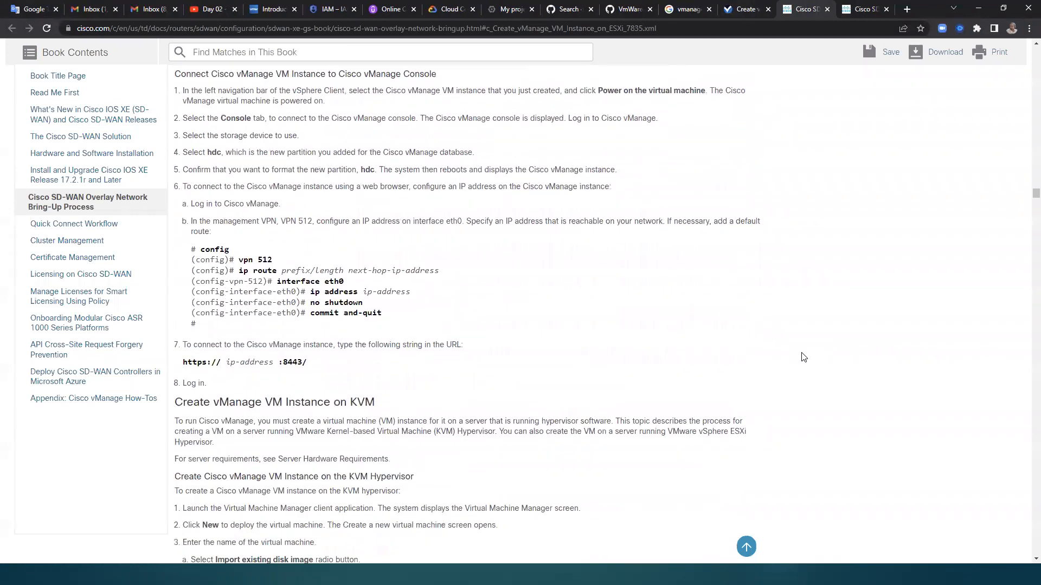
pyautogui.scroll(-7, 803, 357)
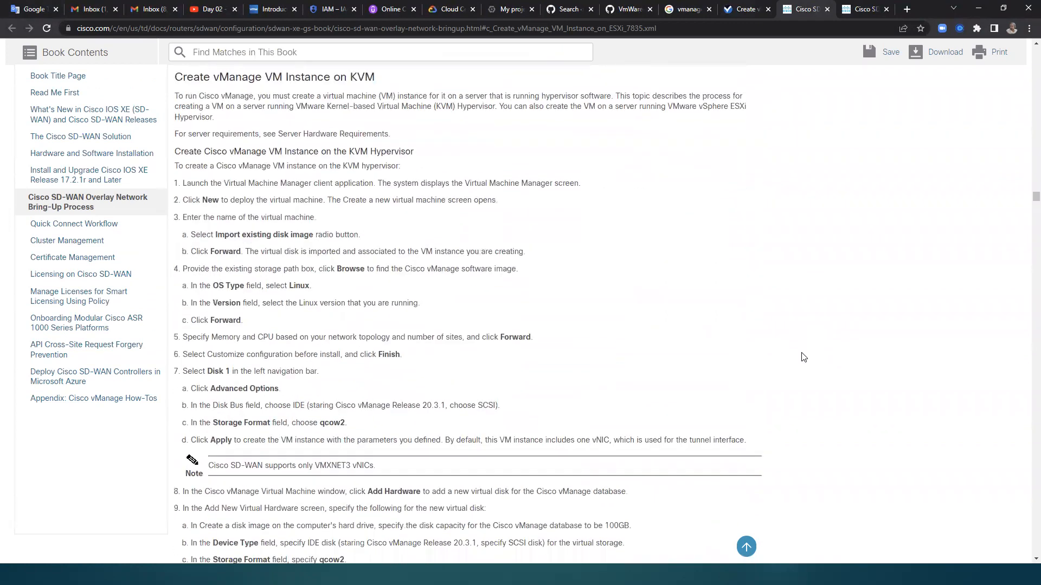
pyautogui.scroll(-9, 803, 357)
pyautogui.scroll(-18, 803, 357)
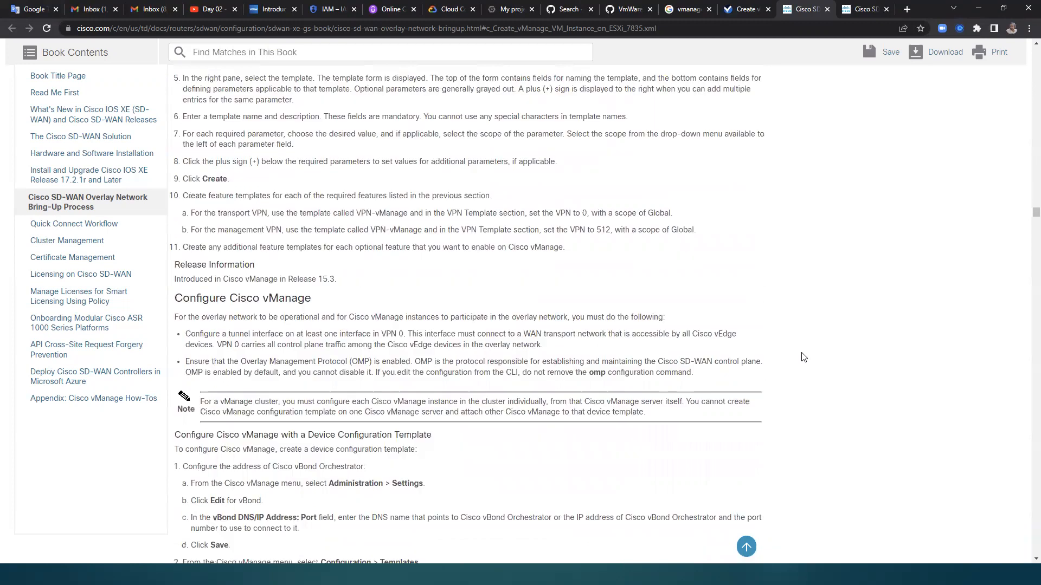
# Step: Review the overlay network bring-up chapter from the vManage configuration section back to the table of bring-up tasks
pyautogui.scroll(-2, 803, 357)
pyautogui.scroll(-4, 803, 357)
pyautogui.scroll(20, 801, 358)
pyautogui.scroll(20, 801, 359)
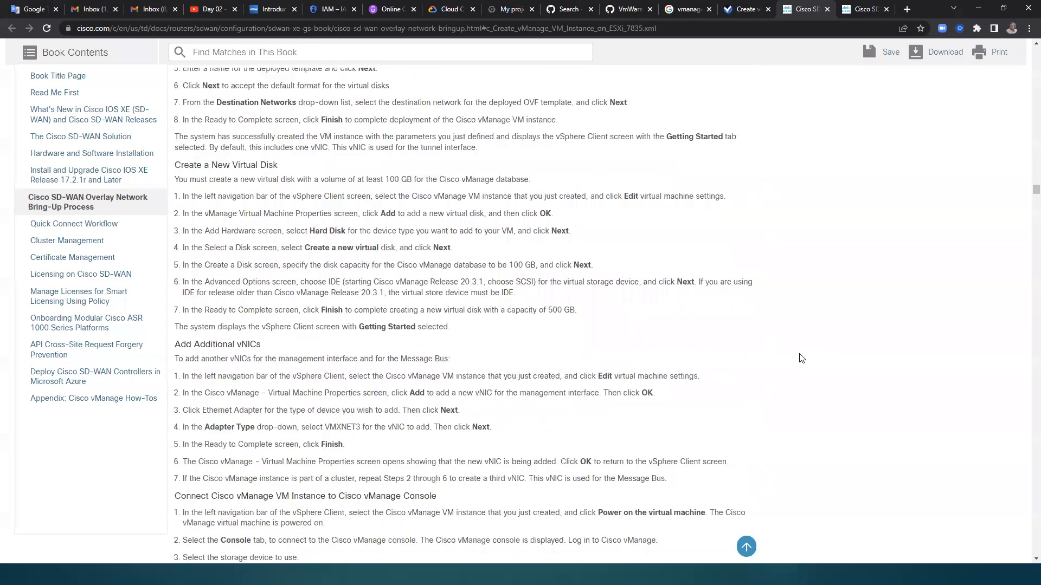
pyautogui.scroll(20, 801, 358)
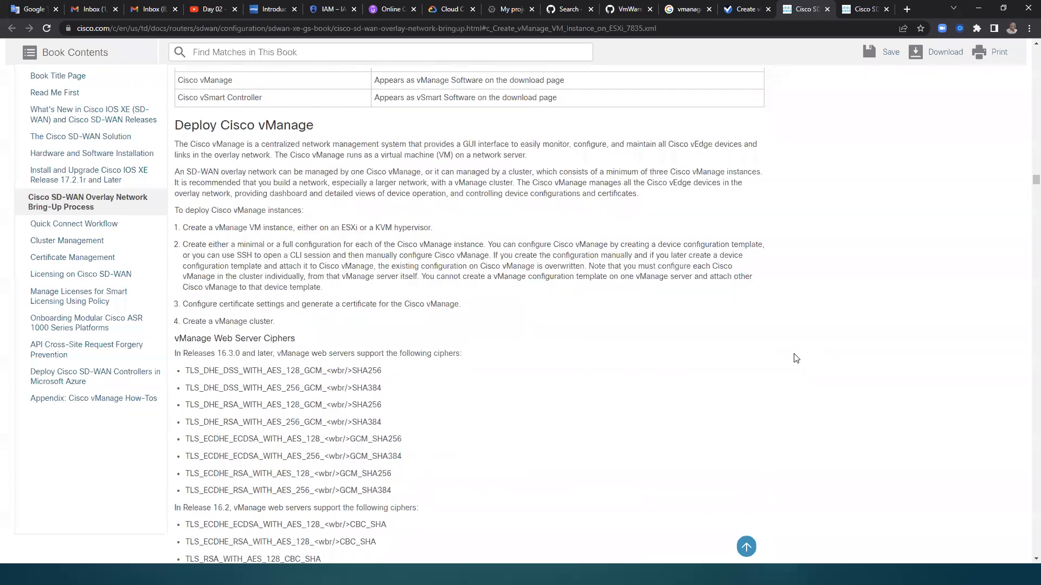
pyautogui.scroll(15, 796, 358)
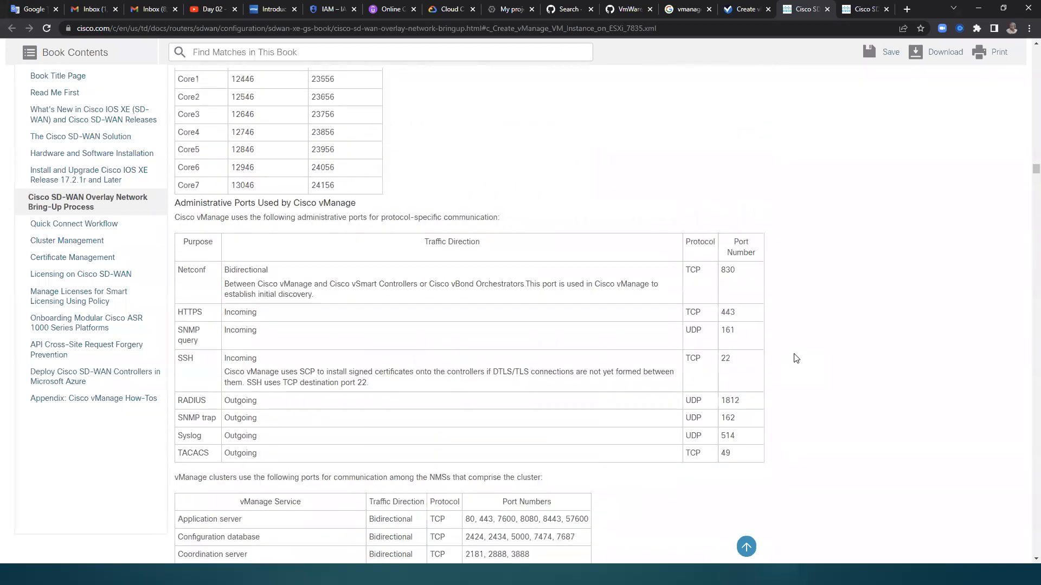
pyautogui.scroll(15, 795, 358)
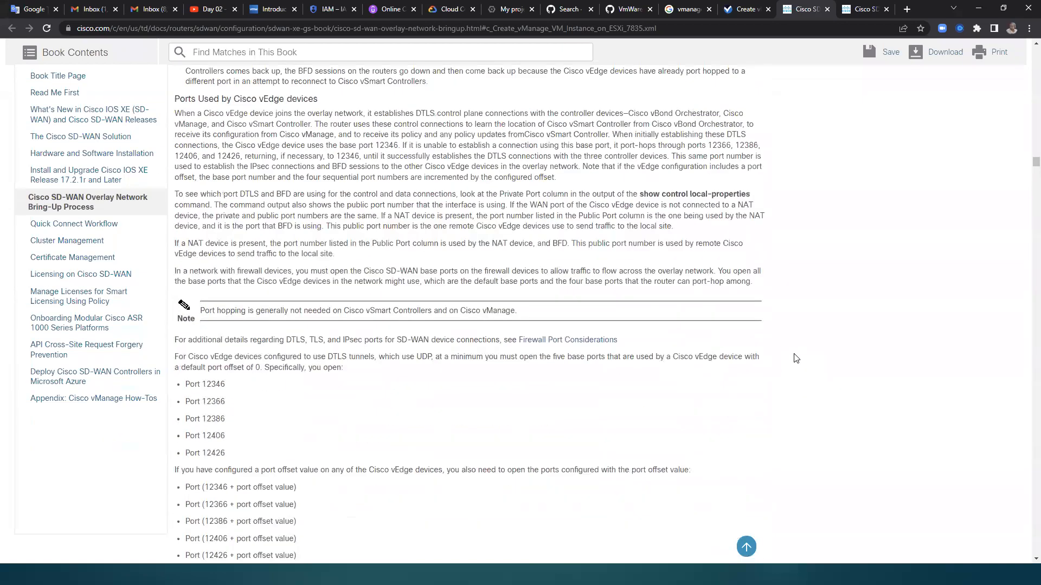
pyautogui.scroll(15, 796, 358)
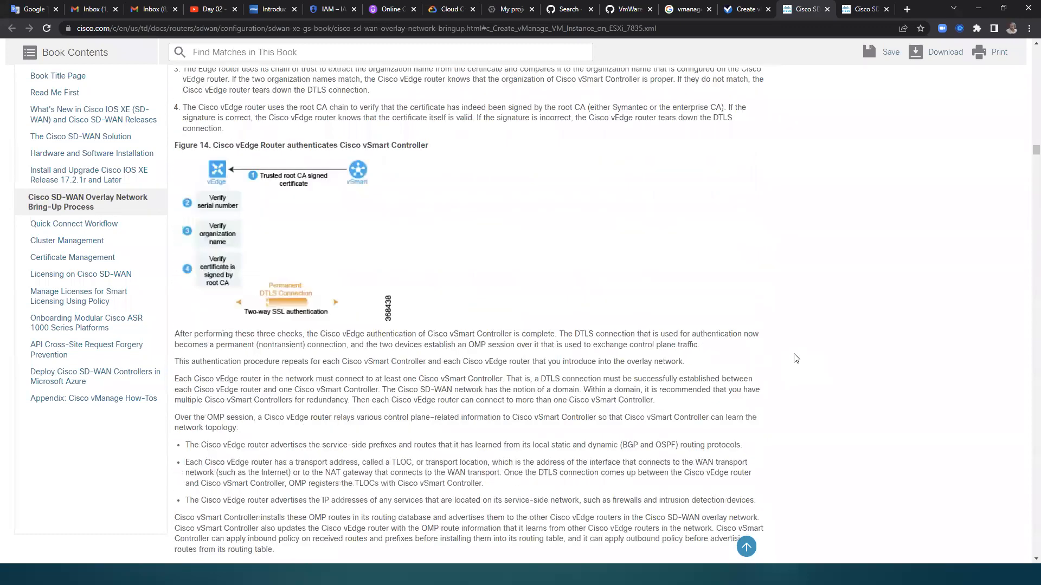
pyautogui.scroll(15, 791, 368)
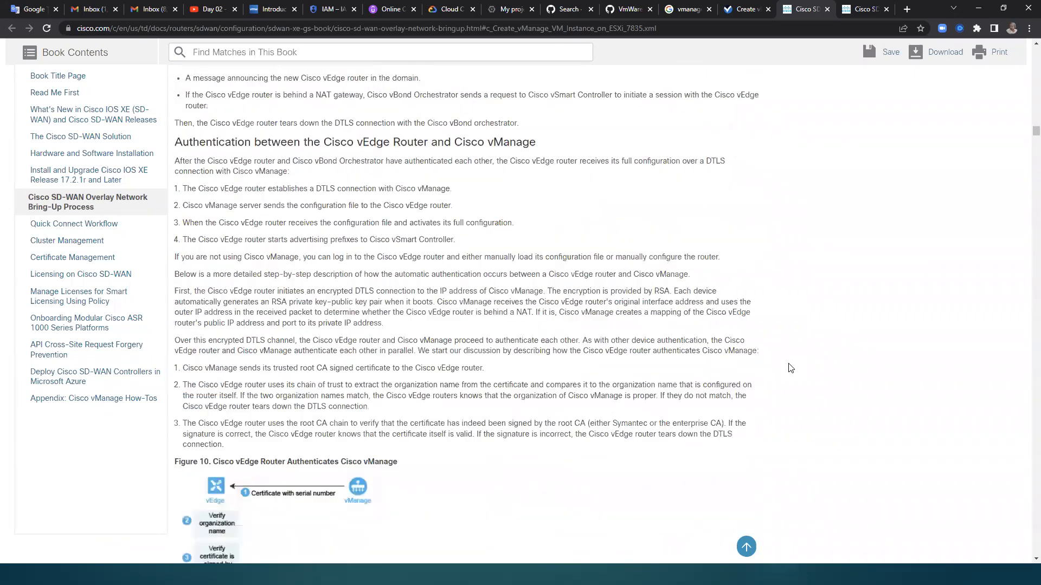
pyautogui.scroll(15, 791, 369)
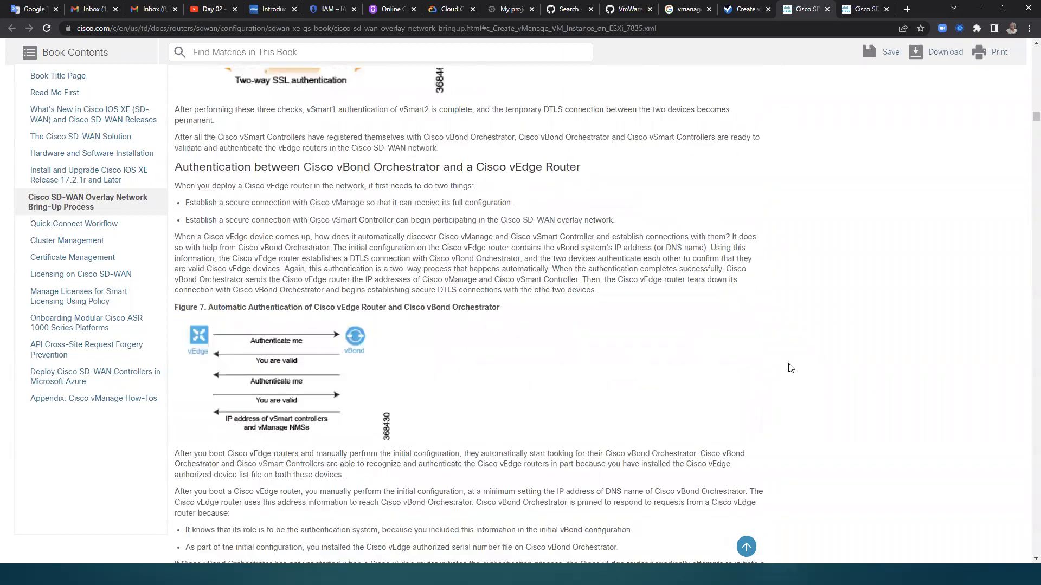
pyautogui.scroll(15, 770, 378)
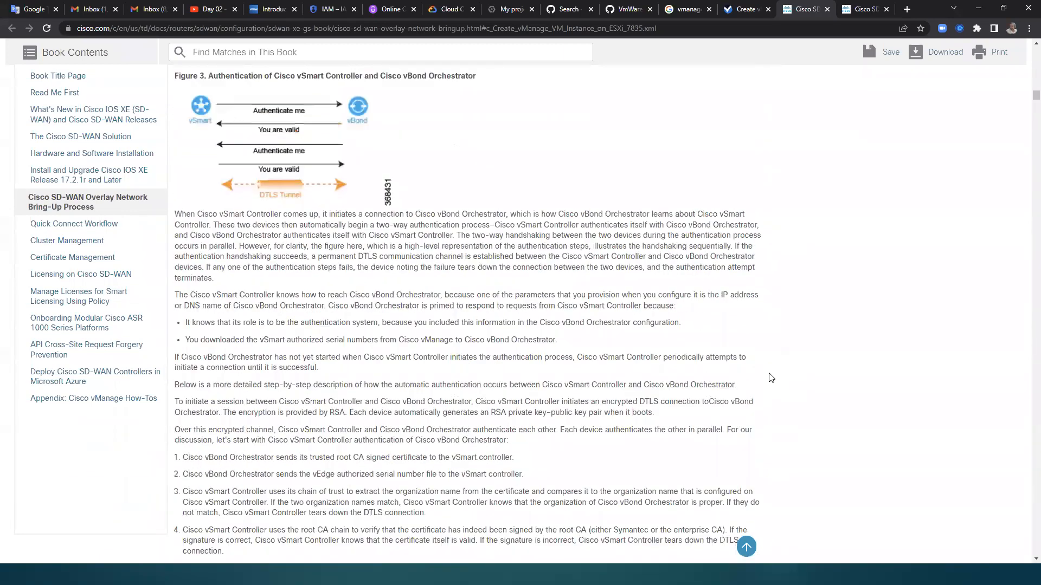
pyautogui.scroll(15, 770, 378)
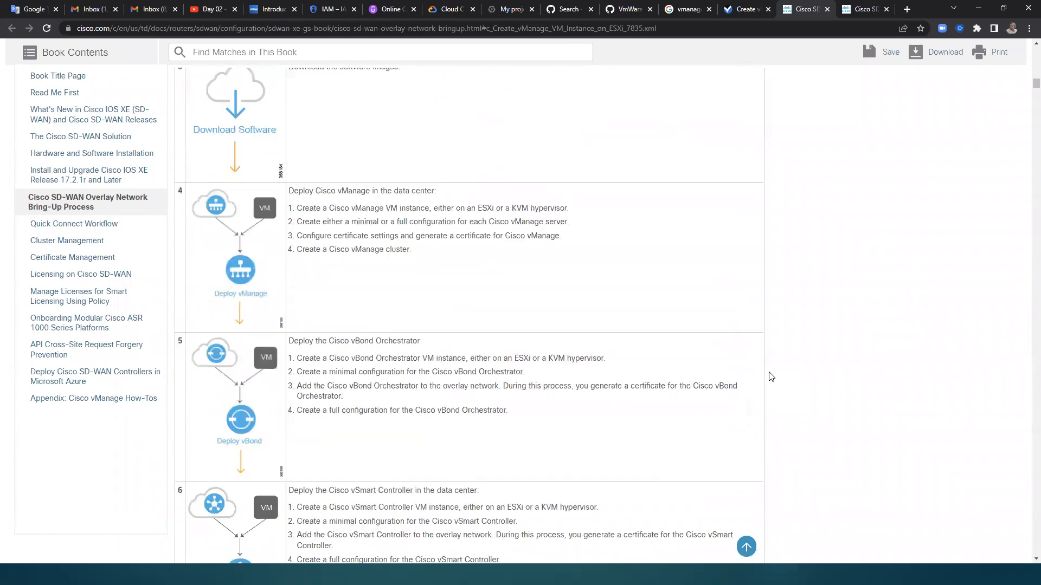
pyautogui.scroll(15, 769, 373)
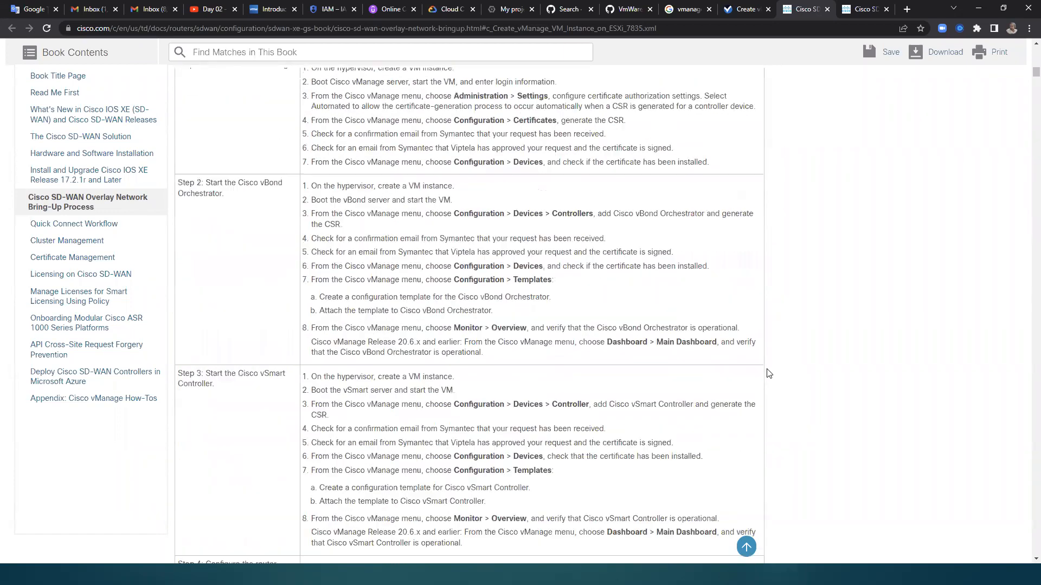
pyautogui.scroll(-15, 765, 372)
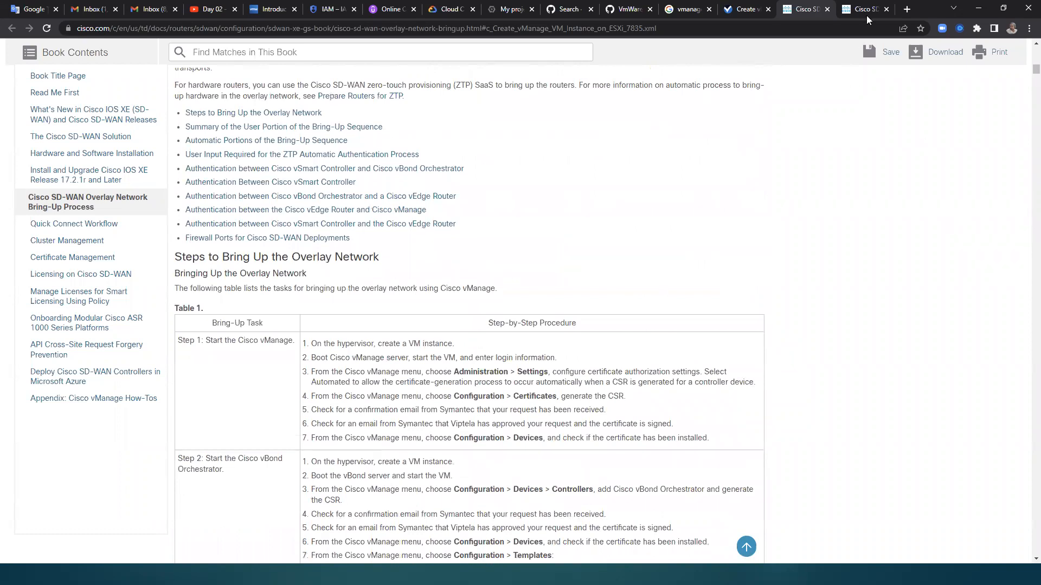
# Step: Examine the Cisco vManage Persona and Storage Device section in the separately opened Getting Started Guide
pyautogui.click(866, 15)
pyautogui.scroll(-5, 620, 329)
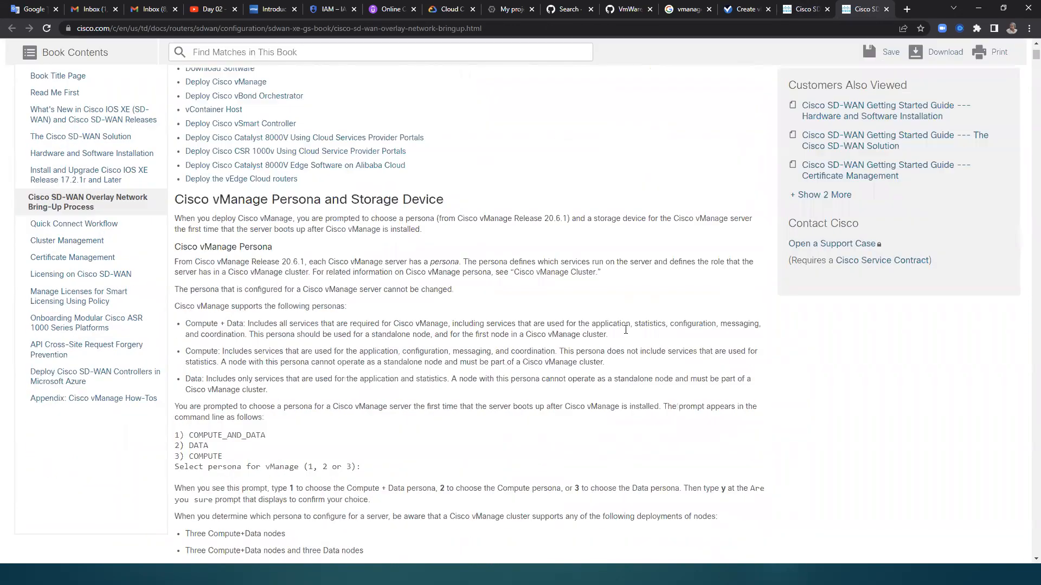
pyautogui.scroll(-2, 625, 329)
# Step: Compare the Viptela page with the bring-up guide, and reopen the linked Create vManage VM Instance on ESXi instructions
pyautogui.click(748, 9)
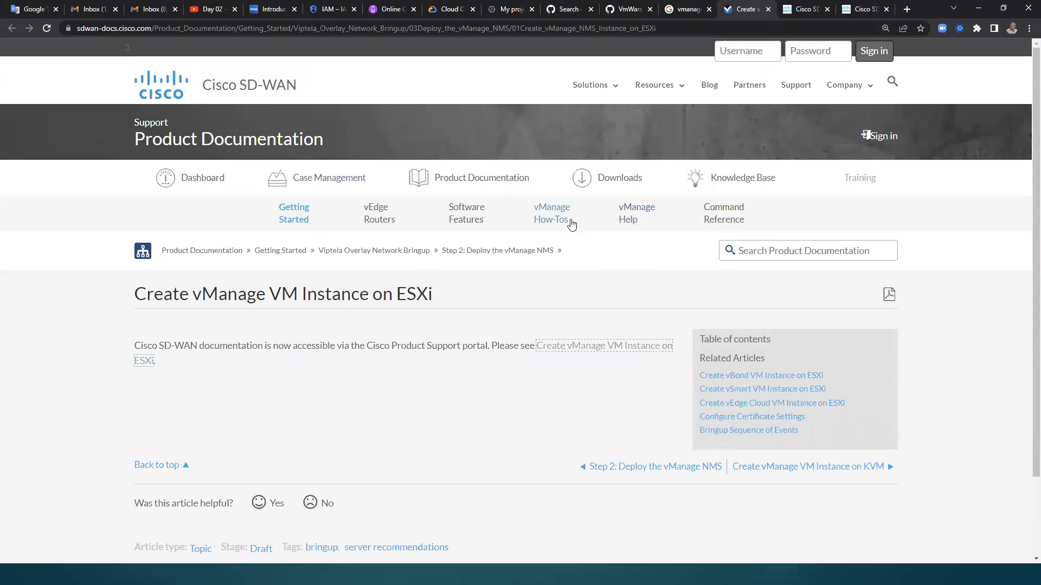
pyautogui.scroll(-2, 543, 390)
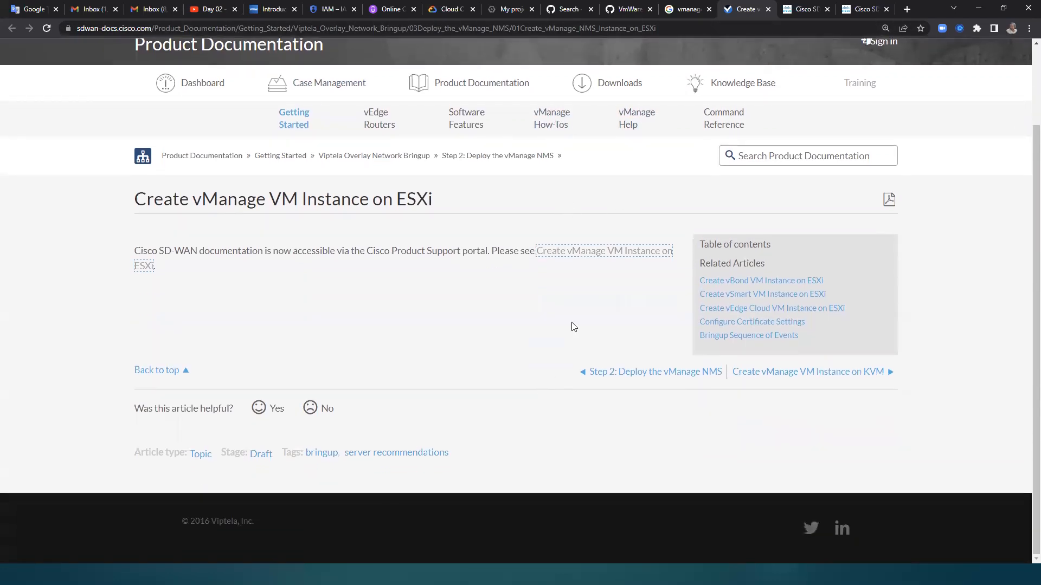
pyautogui.click(794, 10)
pyautogui.click(736, 11)
pyautogui.scroll(2, 565, 324)
pyautogui.click(802, 11)
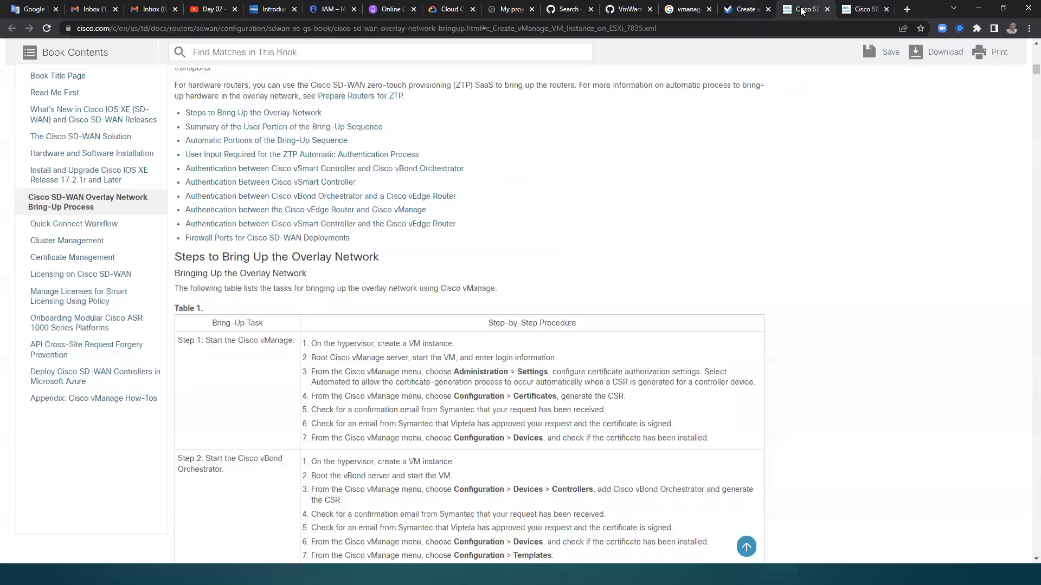
pyautogui.scroll(-4, 806, 263)
pyautogui.scroll(12, 806, 263)
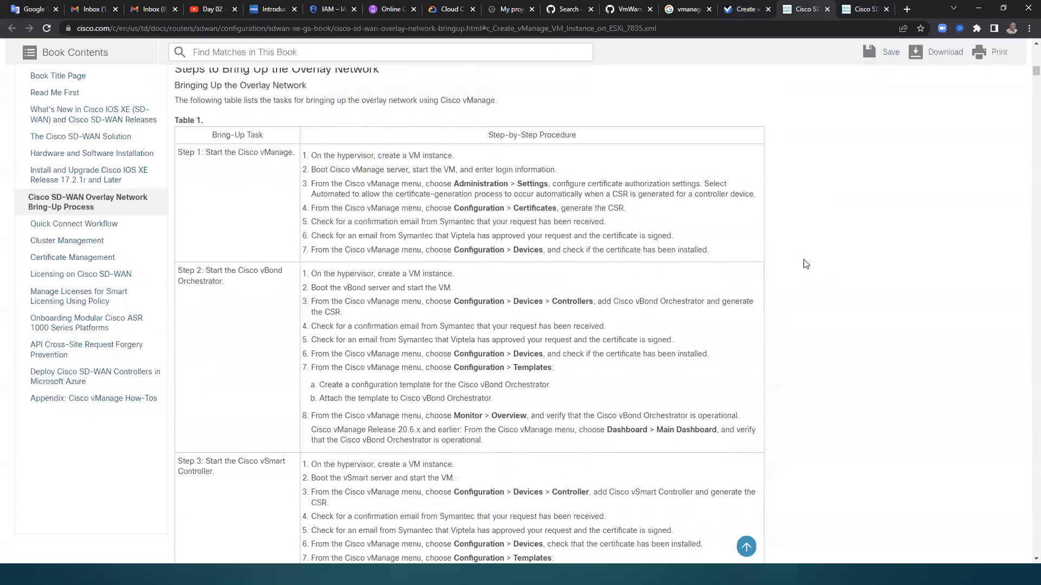
pyautogui.hotkey('ctrl', 'shift', 'Tab')
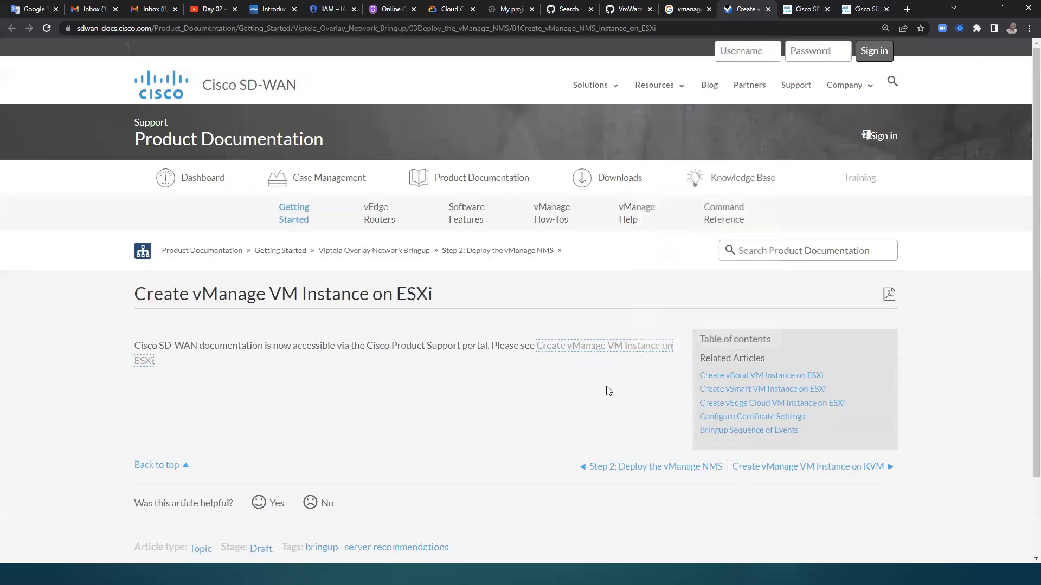
pyautogui.click(595, 347)
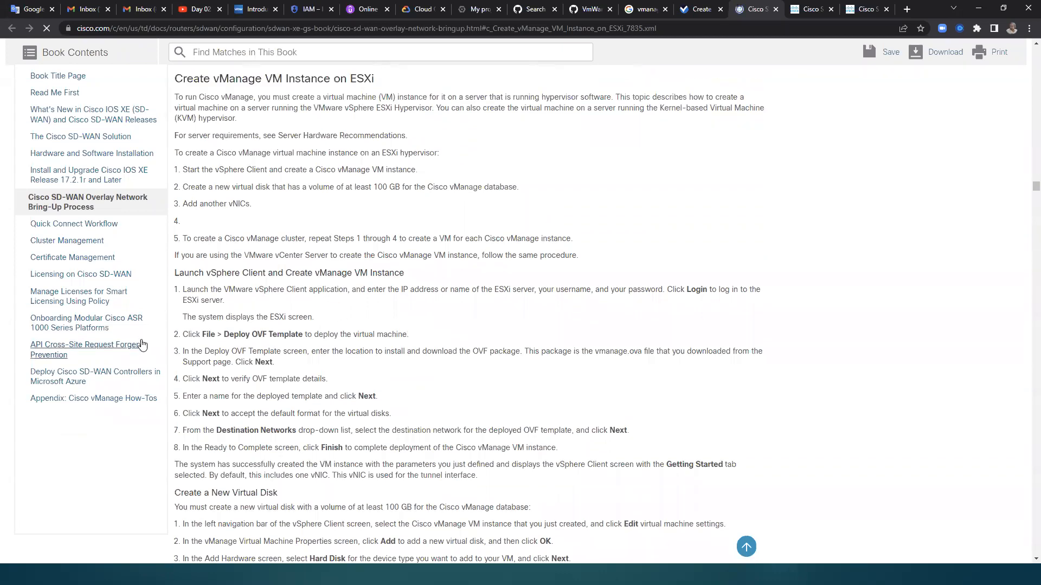
# Step: Reload the ESXi instructions page with the read:// prefix before its address, and choose Microsoft Edge to open it in reader mode
pyautogui.click(78, 29)
pyautogui.click(78, 29)
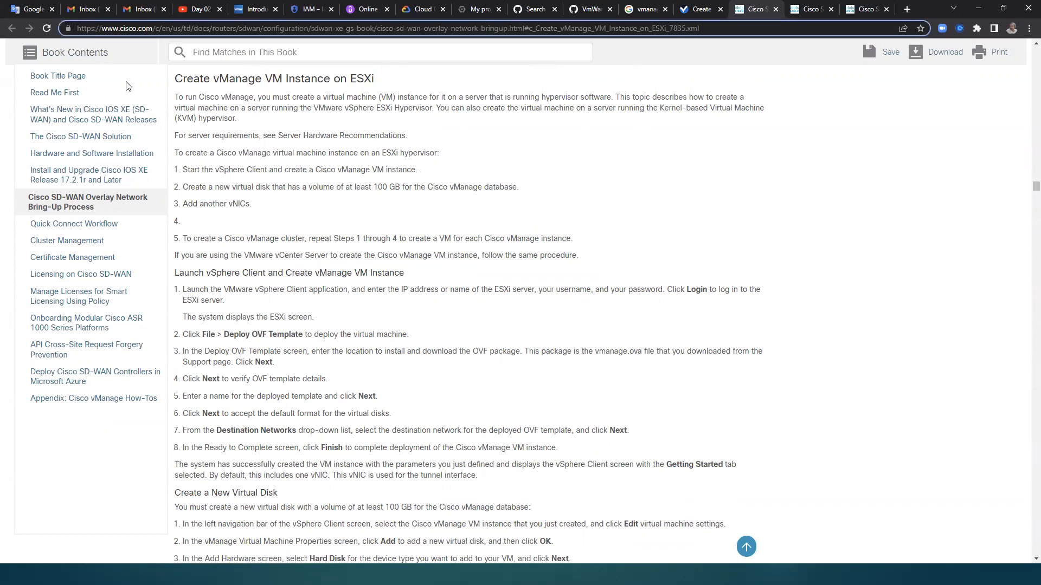
pyautogui.write('read://')
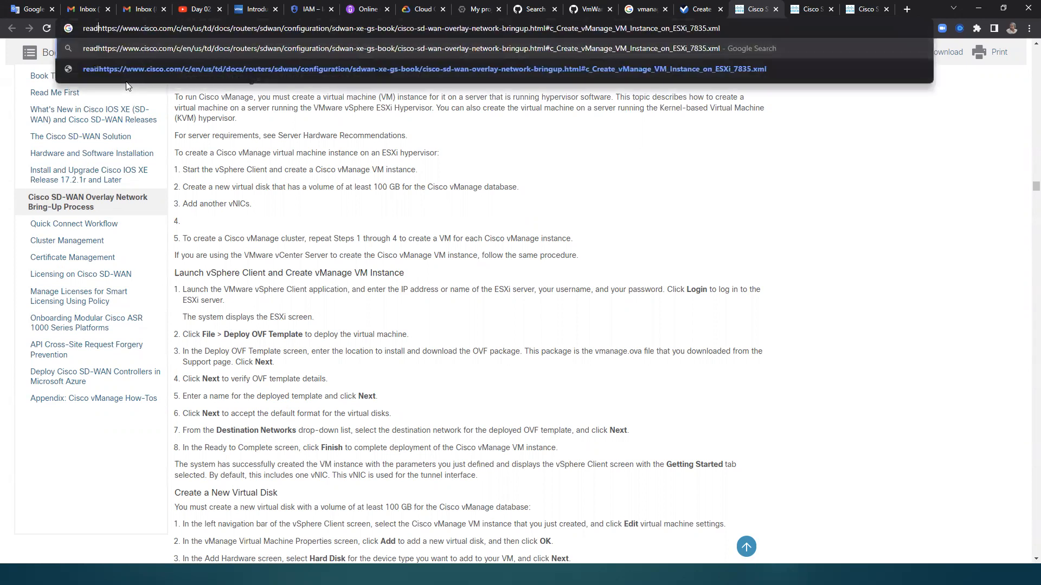
pyautogui.press('Return')
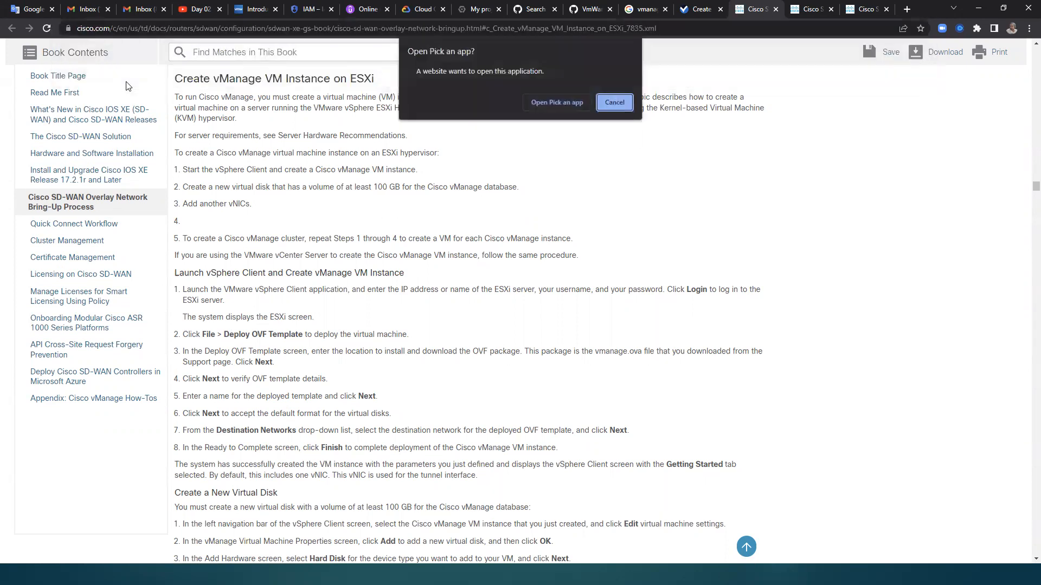
pyautogui.click(569, 102)
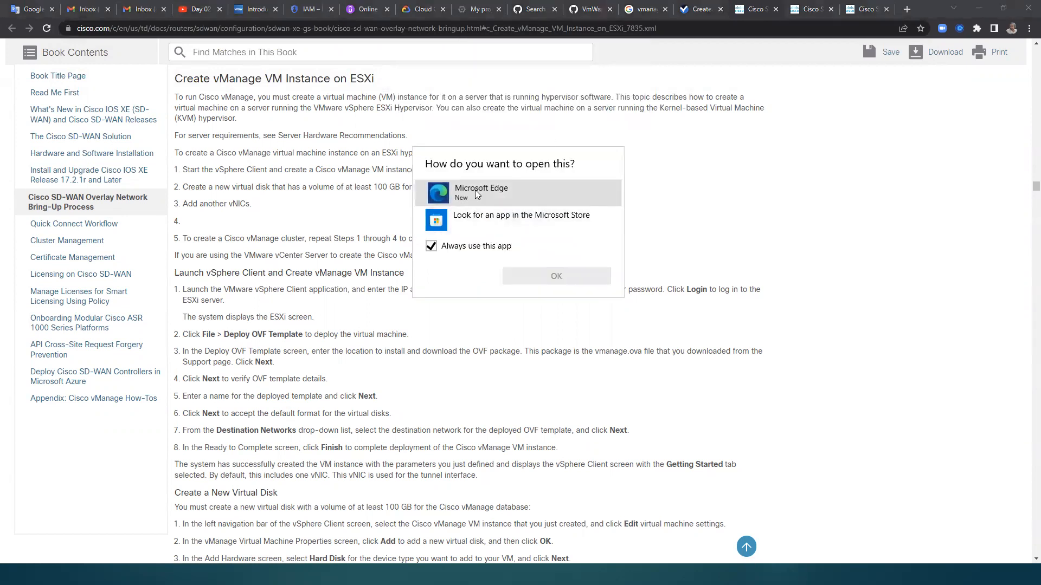
pyautogui.doubleClick(475, 190)
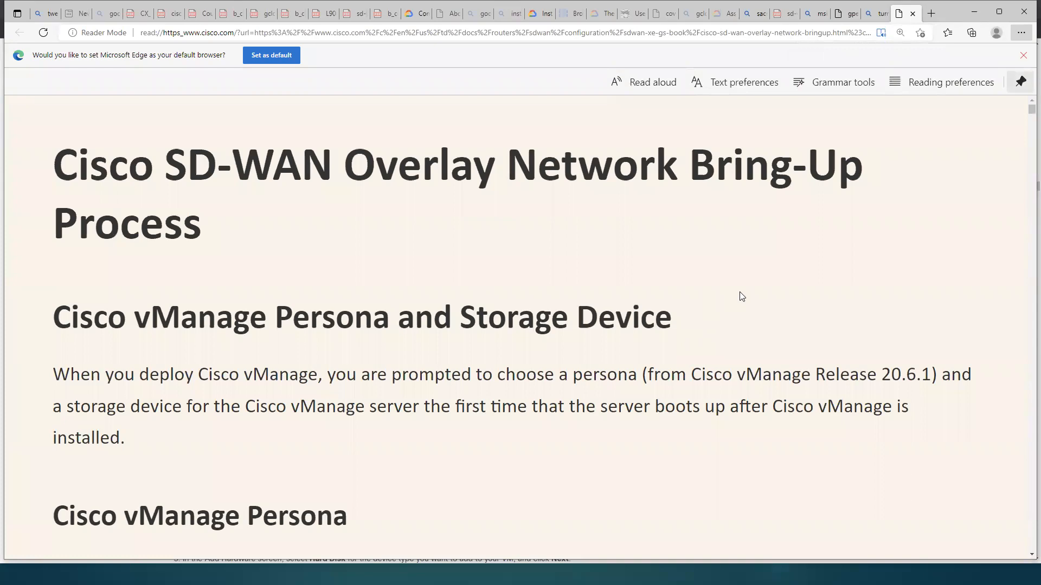
# Step: Read the Cisco vManage Persona and Storage Device sections in reader mode, continuing to the vSmart Controller and vBond Orchestrator authentication description
pyautogui.scroll(-8, 742, 296)
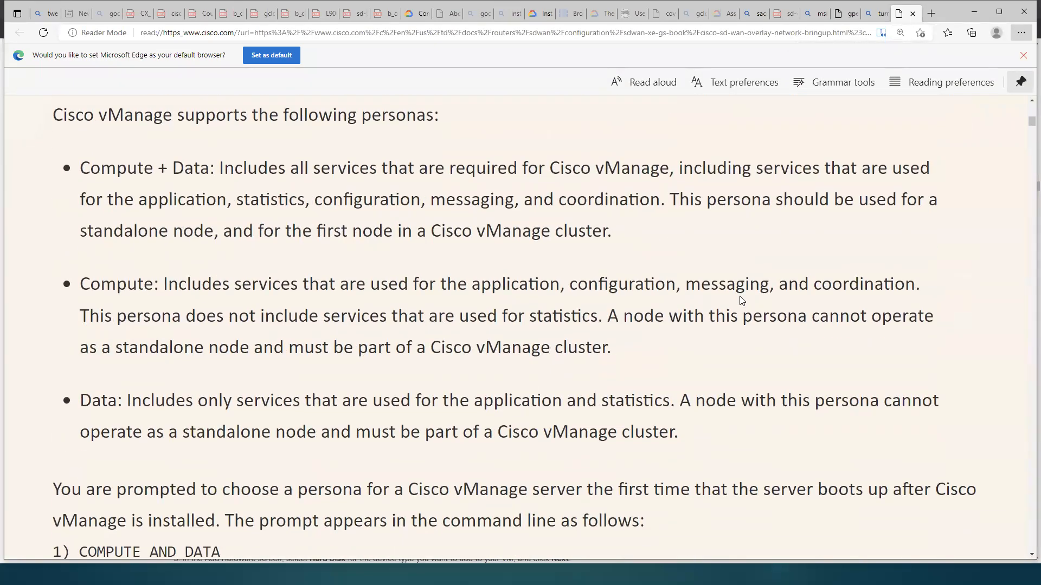
pyautogui.scroll(-3, 741, 299)
pyautogui.scroll(-6, 742, 299)
pyautogui.scroll(-5, 742, 303)
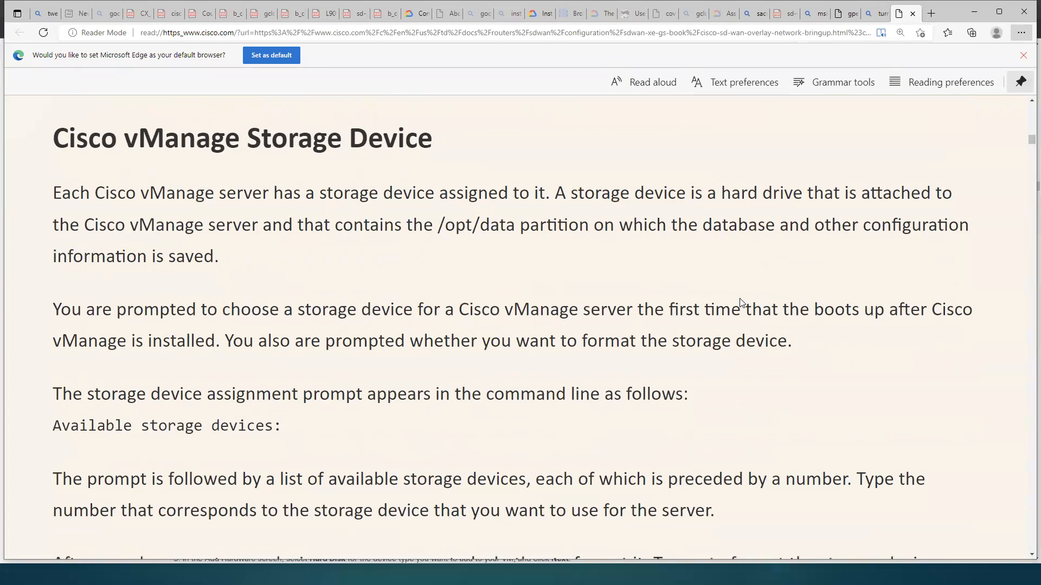
pyautogui.scroll(-10, 741, 302)
pyautogui.scroll(-20, 741, 302)
pyautogui.scroll(-13, 740, 328)
pyautogui.scroll(-15, 740, 328)
pyautogui.scroll(-17, 741, 328)
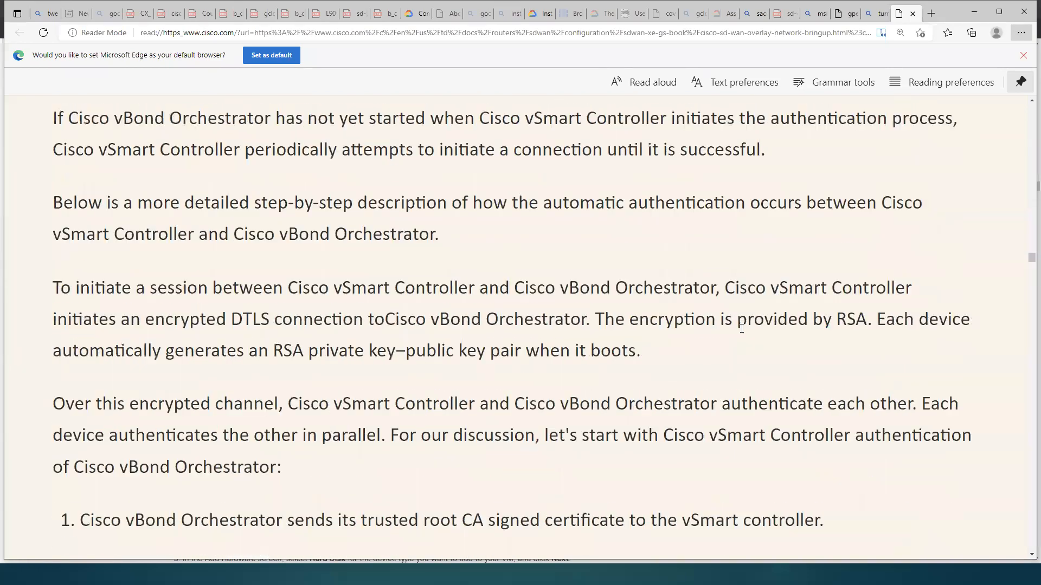
# Step: Read the authentication sections through vEdge router and vManage to the OMP session details, and return to the Chrome window
pyautogui.scroll(-12, 741, 328)
pyautogui.scroll(-13, 741, 330)
pyautogui.scroll(-11, 741, 332)
pyautogui.scroll(-12, 741, 333)
pyautogui.scroll(-13, 741, 332)
pyautogui.scroll(-14, 741, 333)
pyautogui.scroll(-19, 741, 334)
pyautogui.scroll(-15, 741, 334)
pyautogui.scroll(-1, 741, 334)
pyautogui.scroll(3, 741, 333)
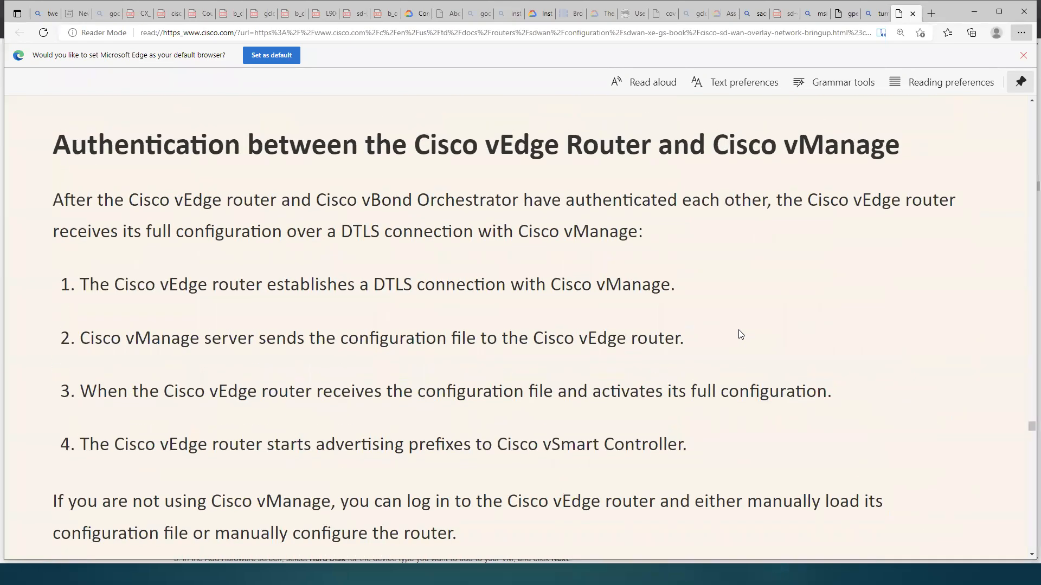
pyautogui.scroll(-12, 741, 334)
pyautogui.scroll(-10, 741, 333)
pyautogui.scroll(-15, 741, 334)
pyautogui.scroll(-15, 741, 334)
pyautogui.scroll(-15, 741, 334)
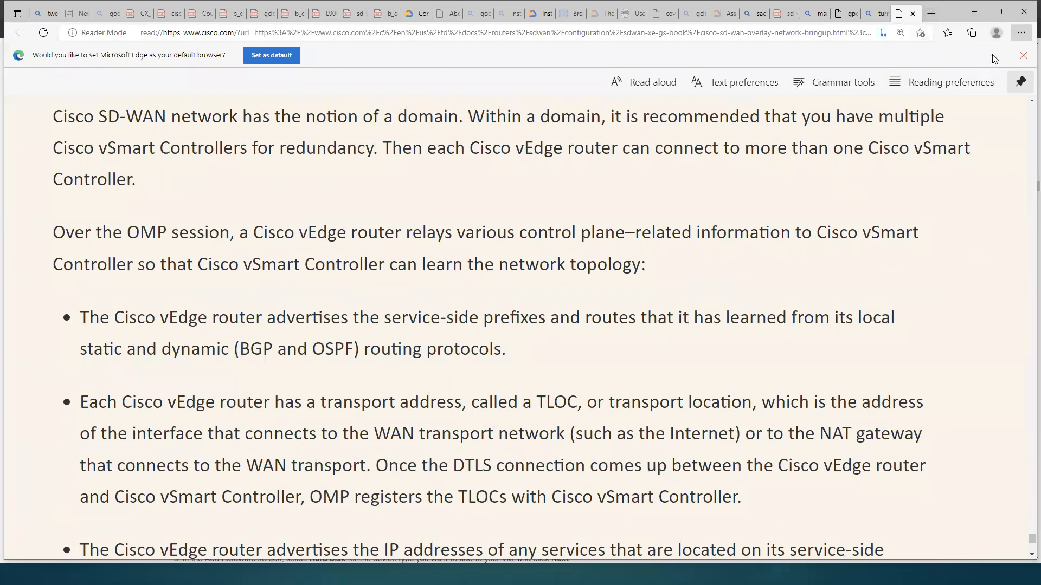
pyautogui.click(974, 12)
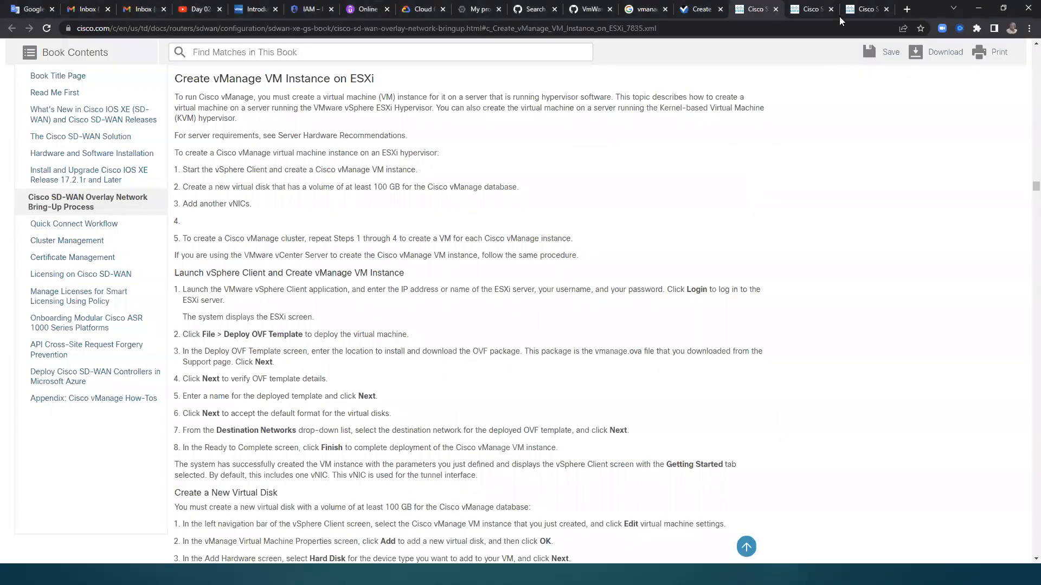
# Step: Review the chapter contents list of the Cisco SD-WAN Overlay Network Bring-Up Process in the separately opened copy
pyautogui.click(810, 11)
pyautogui.click(862, 10)
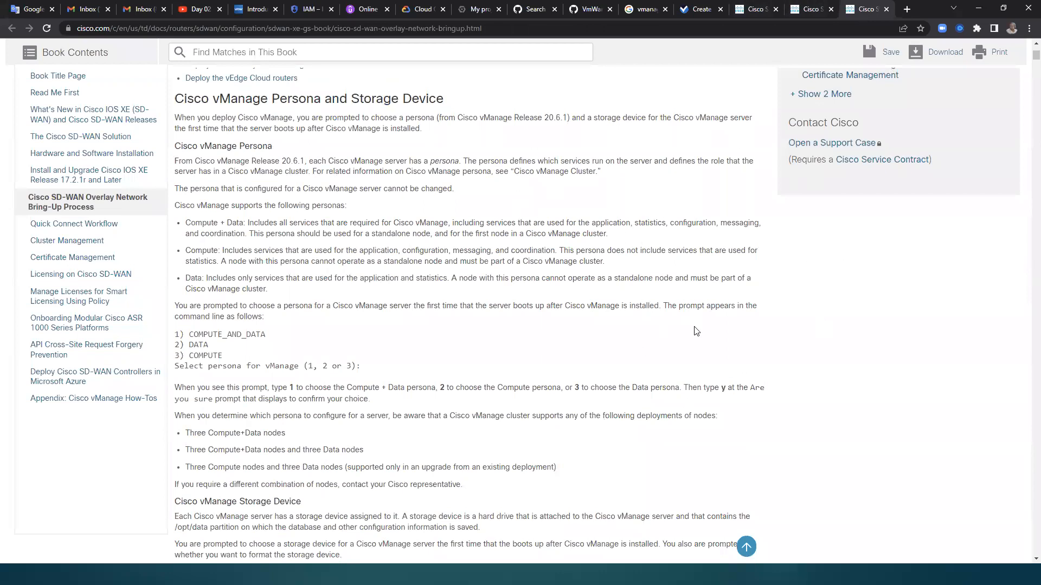
pyautogui.scroll(4, 731, 342)
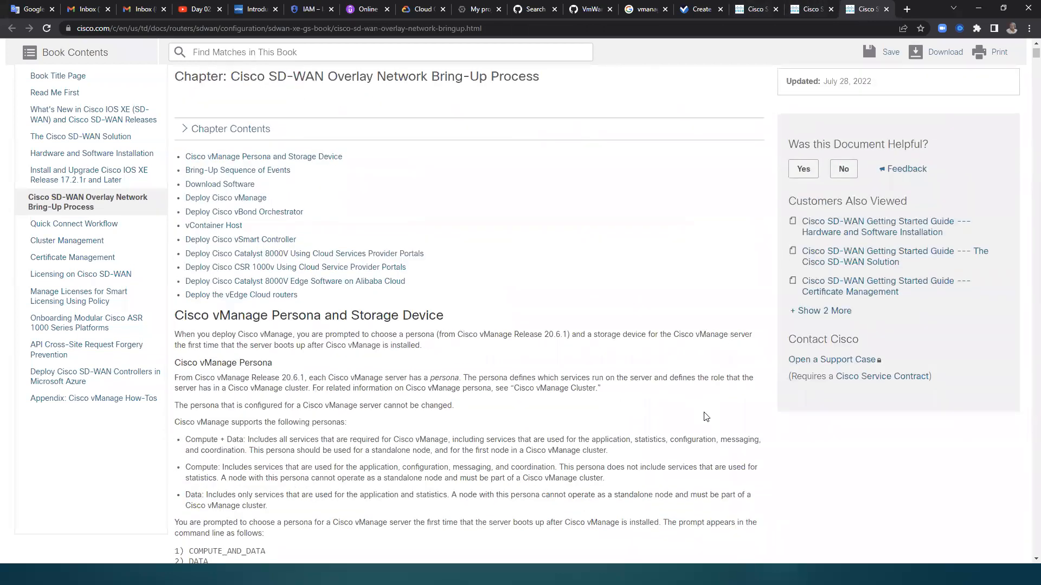
pyautogui.scroll(-1, 706, 417)
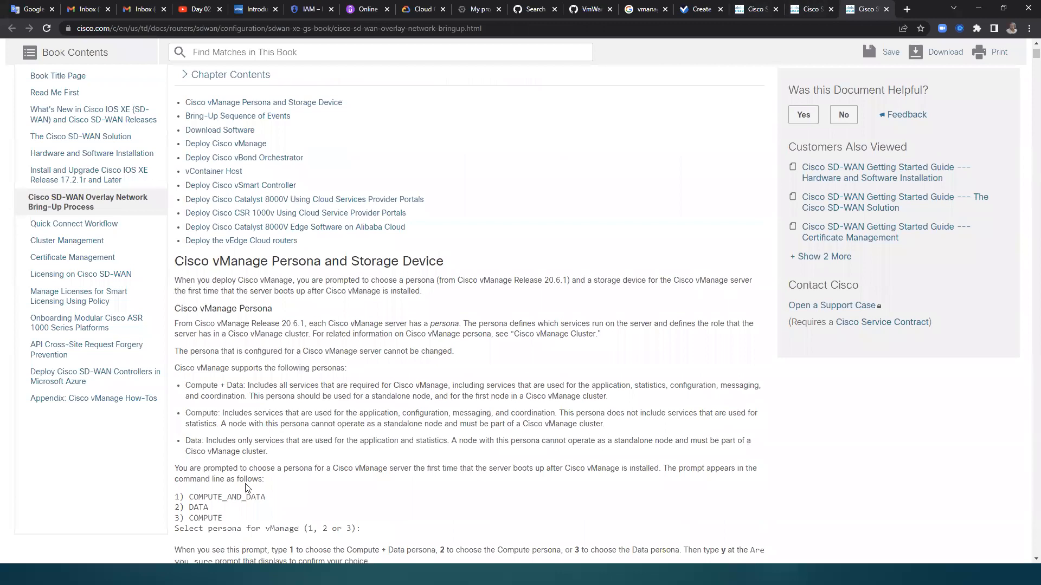
# Step: Switch to the 16.2.11 folder and display its Viptela image files as extra large icons
pyautogui.click(979, 7)
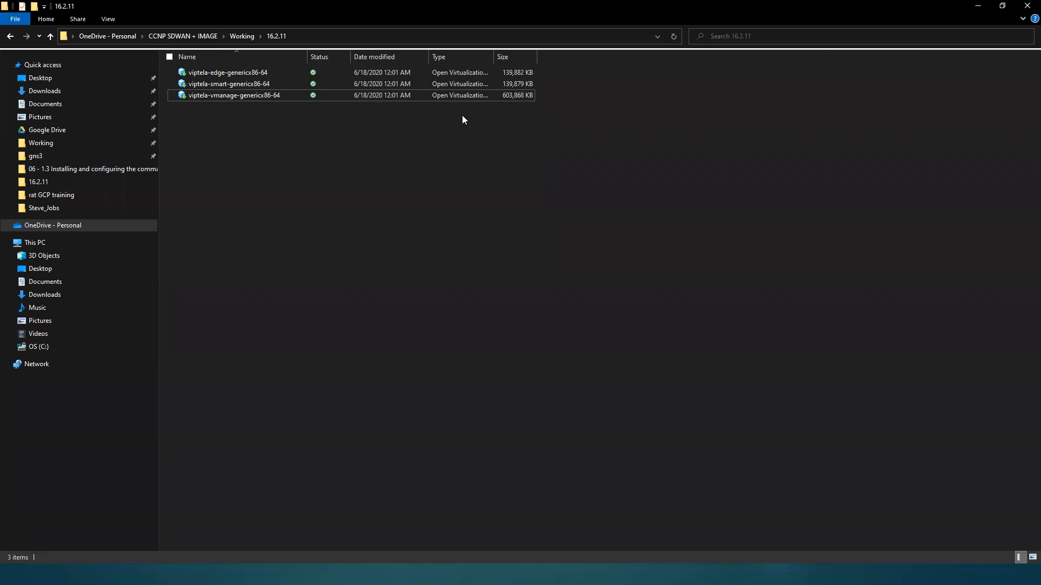
pyautogui.rightClick(603, 201)
pyautogui.moveTo(531, 206)
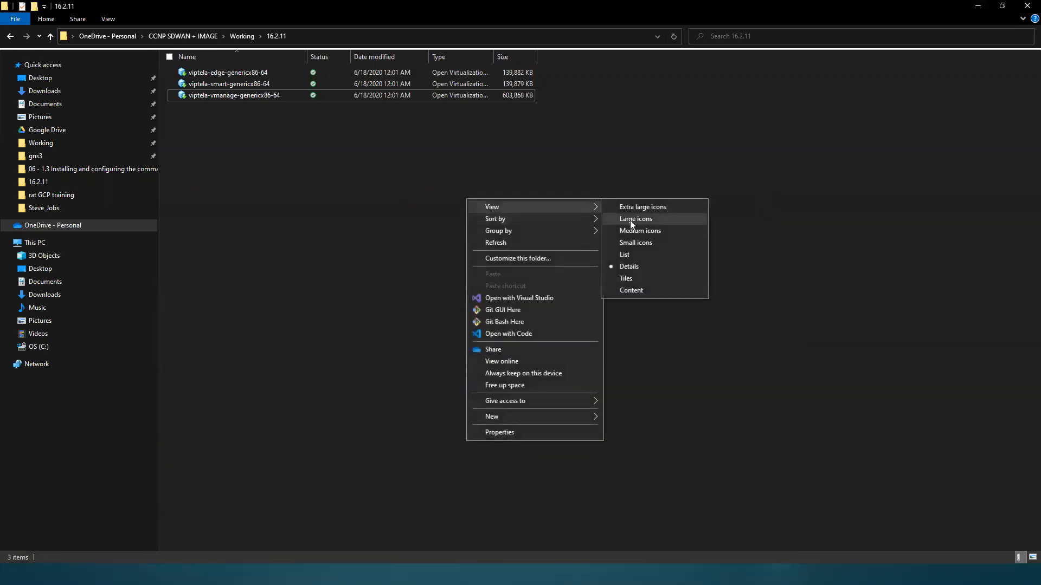
pyautogui.click(640, 207)
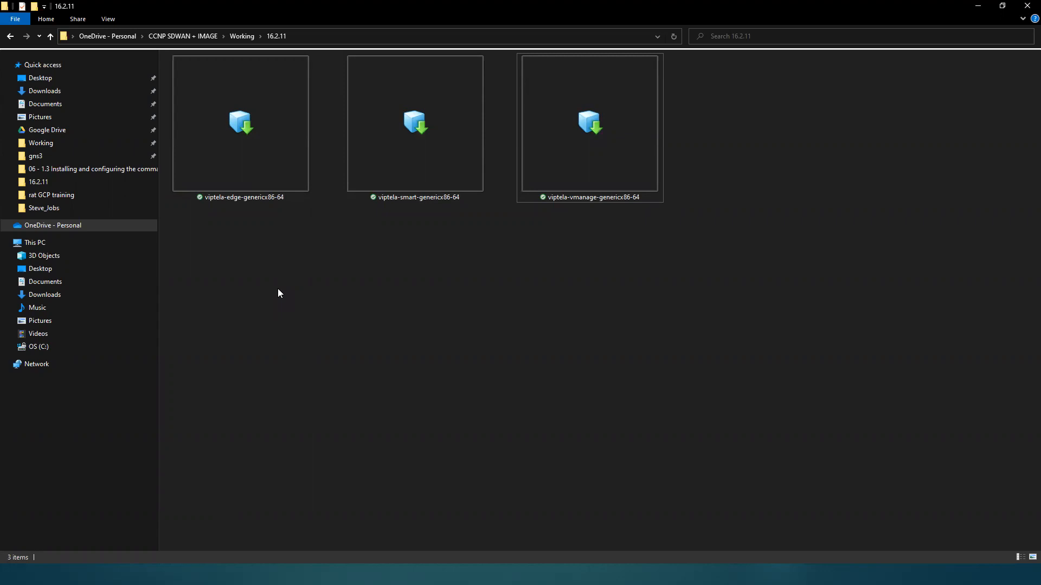
# Step: Open the viptela-vmanage-genericx86-64 image file with VMware Workstation
pyautogui.rightClick(620, 152)
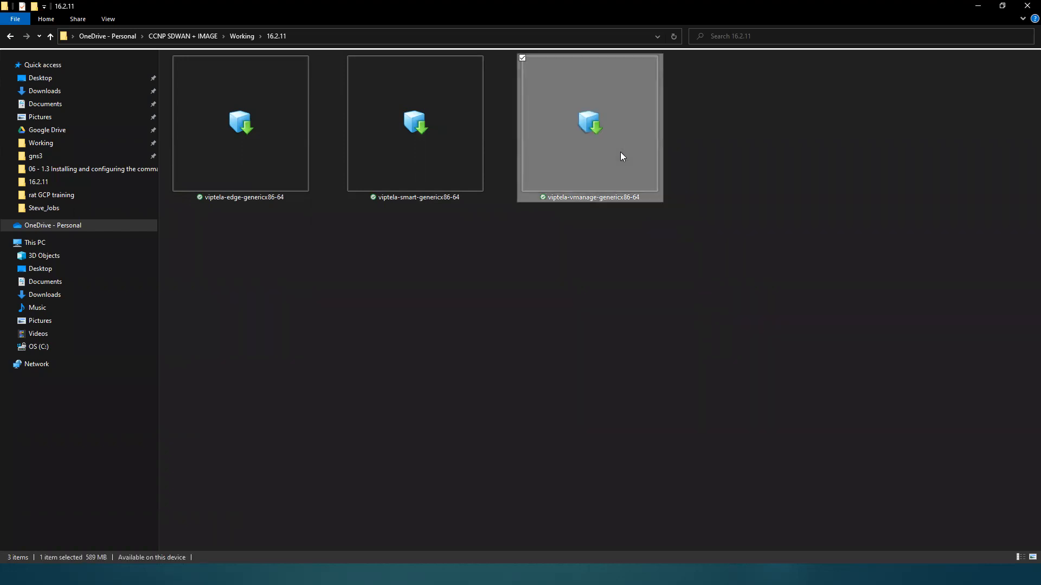
pyautogui.moveTo(564, 341)
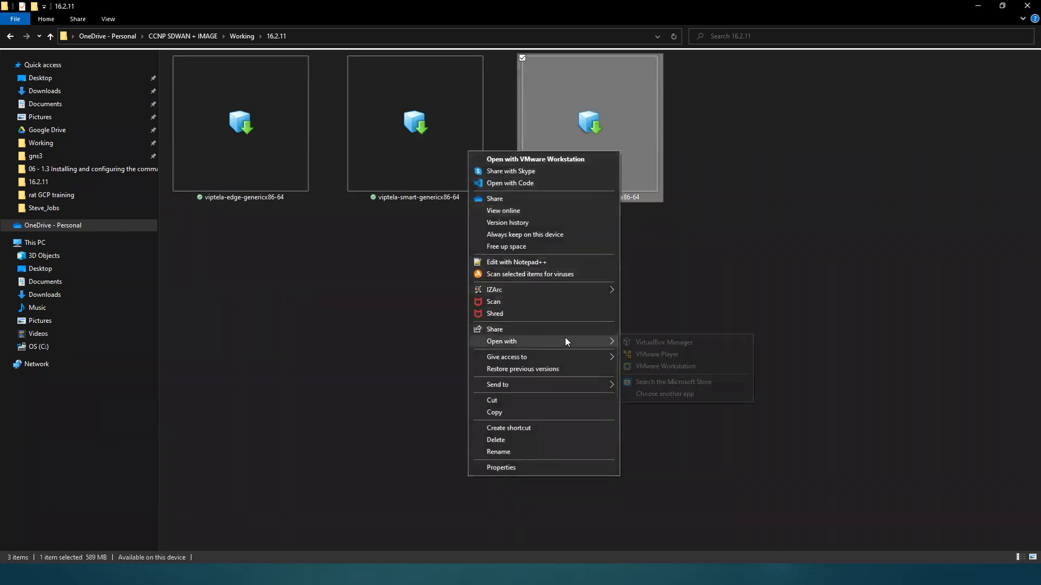
pyautogui.click(644, 365)
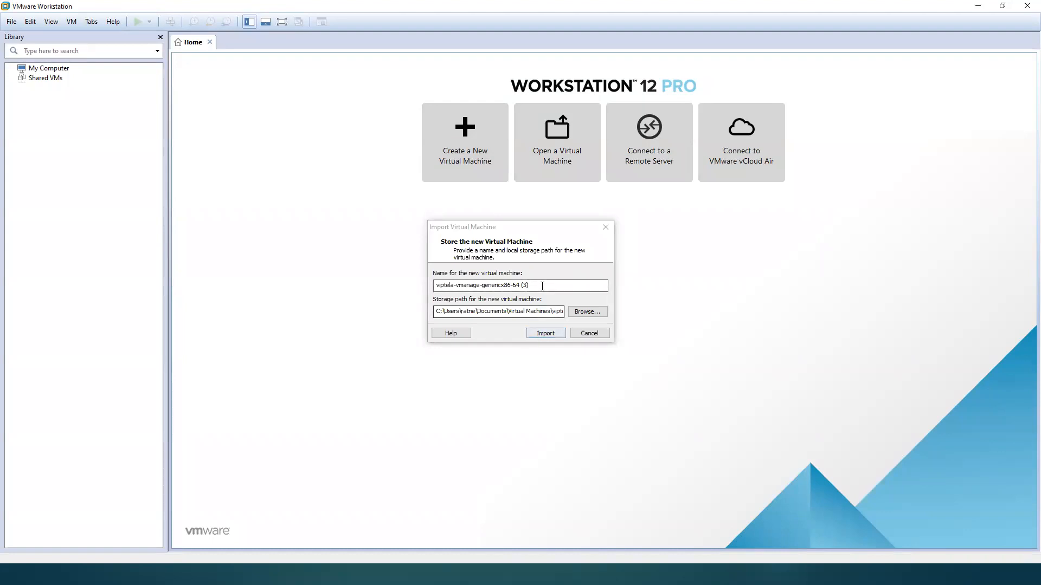
# Step: Name the new virtual machine viptela-new-1 and import it into VMware Workstation
pyautogui.click(542, 286)
pyautogui.press('BackSpace')
pyautogui.press('BackSpace')
pyautogui.press('BackSpace')
pyautogui.press('BackSpace')
pyautogui.press('BackSpace')
pyautogui.press('BackSpace')
pyautogui.press('BackSpace')
pyautogui.press('BackSpace')
pyautogui.press('BackSpace')
pyautogui.press('BackSpace')
pyautogui.press('BackSpace')
pyautogui.press('BackSpace')
pyautogui.press('BackSpace')
pyautogui.press('BackSpace')
pyautogui.press('BackSpace')
pyautogui.press('BackSpace')
pyautogui.press('BackSpace')
pyautogui.press('BackSpace')
pyautogui.press('BackSpace')
pyautogui.press('BackSpace')
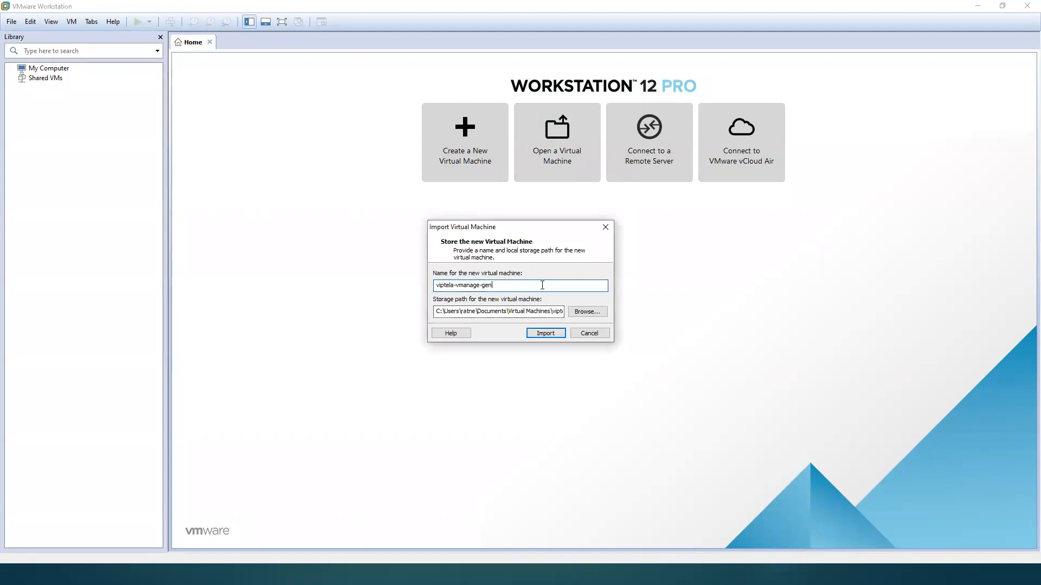
pyautogui.press('BackSpace')
pyautogui.write('new')
pyautogui.press('Return')
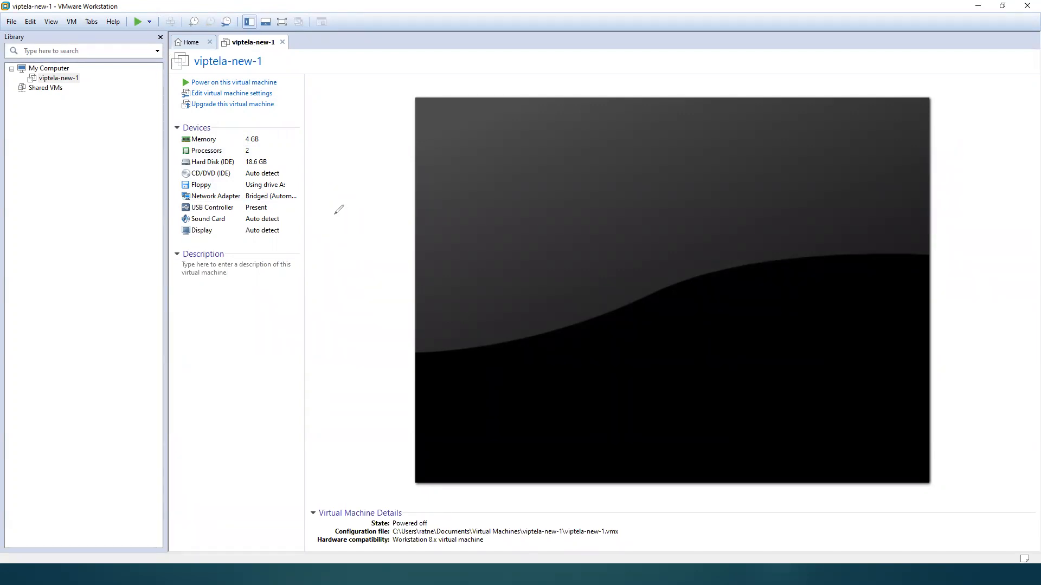
# Step: Draw the headings Vm, Vs and Vb over the virtual machine preview, with dividing lines beside and below Vm
pyautogui.moveTo(453, 145)
pyautogui.mouseDown()
pyautogui.moveTo(477, 185)
pyautogui.moveTo(498, 142)
pyautogui.mouseUp()
pyautogui.moveTo(502, 183)
pyautogui.mouseDown()
pyautogui.moveTo(501, 216)
pyautogui.moveTo(537, 222)
pyautogui.mouseUp()
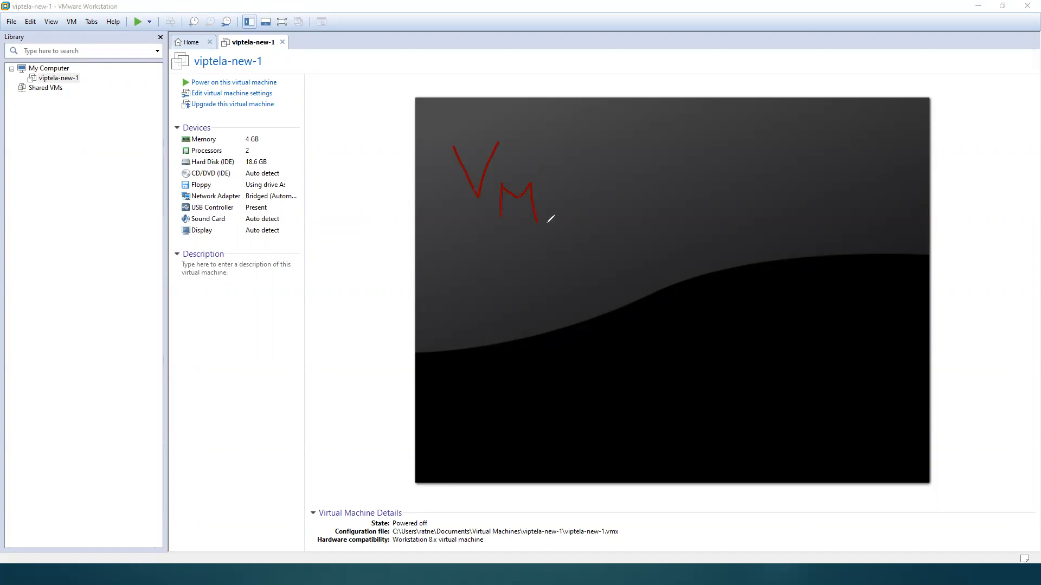
pyautogui.moveTo(611, 143); pyautogui.dragTo(636, 206)
pyautogui.moveTo(658, 135); pyautogui.dragTo(635, 206)
pyautogui.moveTo(682, 173); pyautogui.dragTo(653, 229)
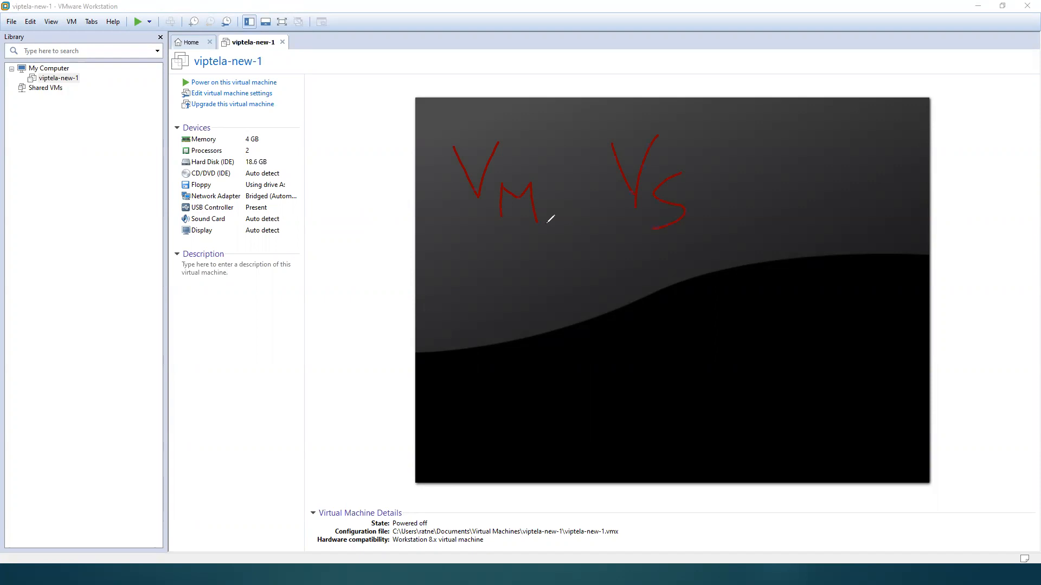
pyautogui.moveTo(761, 149); pyautogui.dragTo(797, 131)
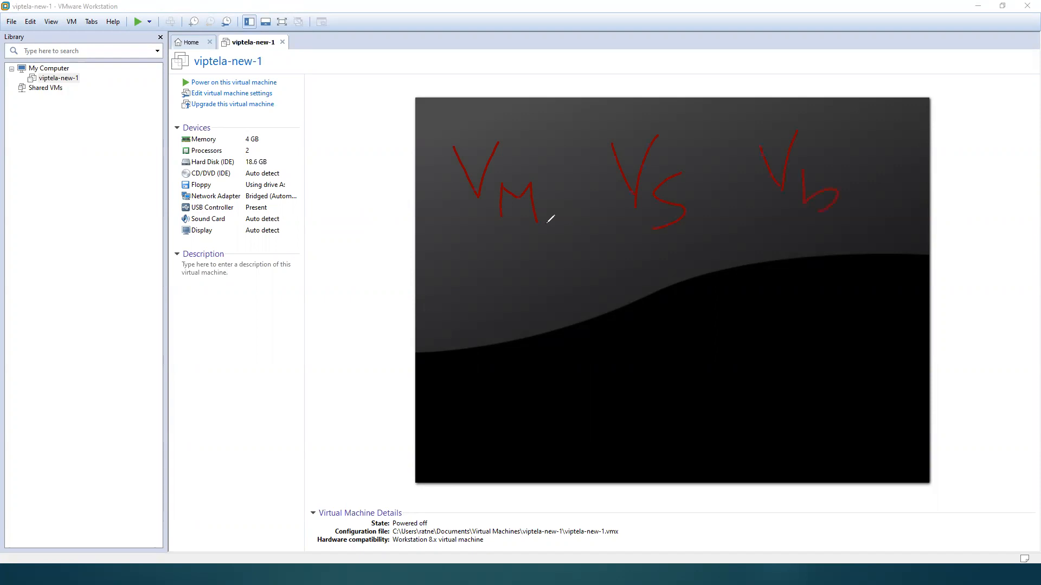
pyautogui.moveTo(589, 135); pyautogui.dragTo(613, 446)
pyautogui.moveTo(427, 248); pyautogui.dragTo(598, 239)
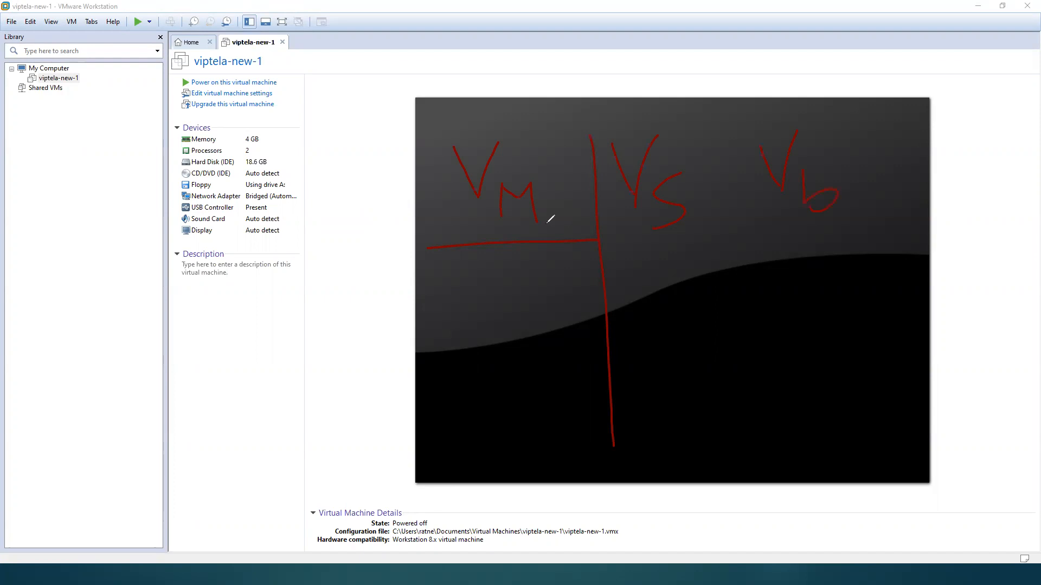
# Step: Annotate the area below Vm with an arrow and the labels VPN 0 and VPN 512
pyautogui.moveTo(471, 295); pyautogui.dragTo(499, 269)
pyautogui.moveTo(479, 268); pyautogui.dragTo(524, 357)
pyautogui.moveTo(535, 297); pyautogui.dragTo(538, 323)
pyautogui.moveTo(553, 279); pyautogui.dragTo(553, 296)
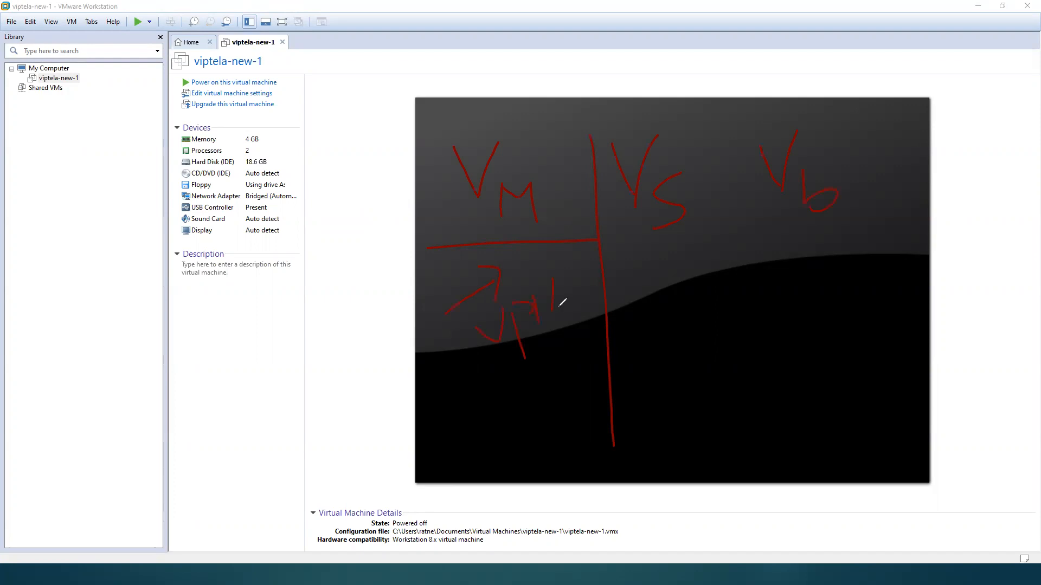
pyautogui.moveTo(450, 391); pyautogui.dragTo(476, 420)
pyautogui.moveTo(481, 386); pyautogui.dragTo(470, 417)
pyautogui.moveTo(496, 393)
pyautogui.mouseDown()
pyautogui.moveTo(510, 441)
pyautogui.moveTo(513, 395)
pyautogui.moveTo(535, 408)
pyautogui.mouseUp()
pyautogui.moveTo(547, 363); pyautogui.dragTo(550, 391)
pyautogui.moveTo(558, 347)
pyautogui.mouseDown()
pyautogui.moveTo(566, 374)
pyautogui.moveTo(573, 332)
pyautogui.moveTo(586, 356)
pyautogui.mouseUp()
pyautogui.moveTo(591, 326)
pyautogui.mouseDown()
pyautogui.moveTo(605, 344)
pyautogui.moveTo(638, 330)
pyautogui.mouseUp()
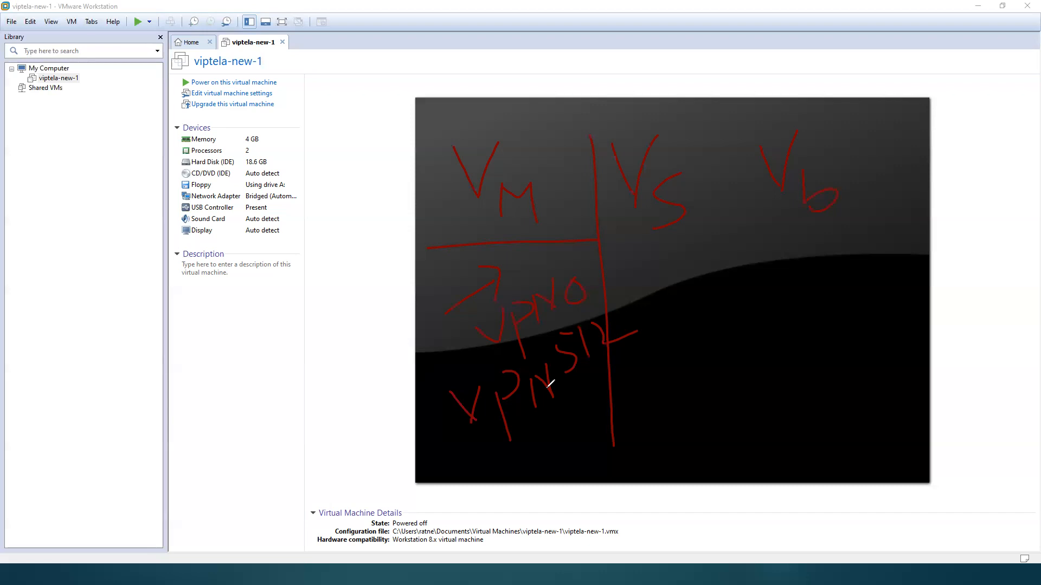
# Step: Add short rays and marks around the Vm heading and arrows leading out from the VPN 0 and VPN 512 labels
pyautogui.moveTo(493, 146)
pyautogui.mouseDown()
pyautogui.moveTo(510, 109)
pyautogui.moveTo(561, 141)
pyautogui.mouseUp()
pyautogui.moveTo(612, 320); pyautogui.dragTo(643, 306)
pyautogui.moveTo(631, 297); pyautogui.dragTo(637, 331)
pyautogui.moveTo(428, 206)
pyautogui.mouseDown()
pyautogui.moveTo(468, 191)
pyautogui.moveTo(431, 211)
pyautogui.mouseUp()
pyautogui.moveTo(427, 194)
pyautogui.mouseDown()
pyautogui.moveTo(428, 210)
pyautogui.moveTo(477, 239)
pyautogui.mouseUp()
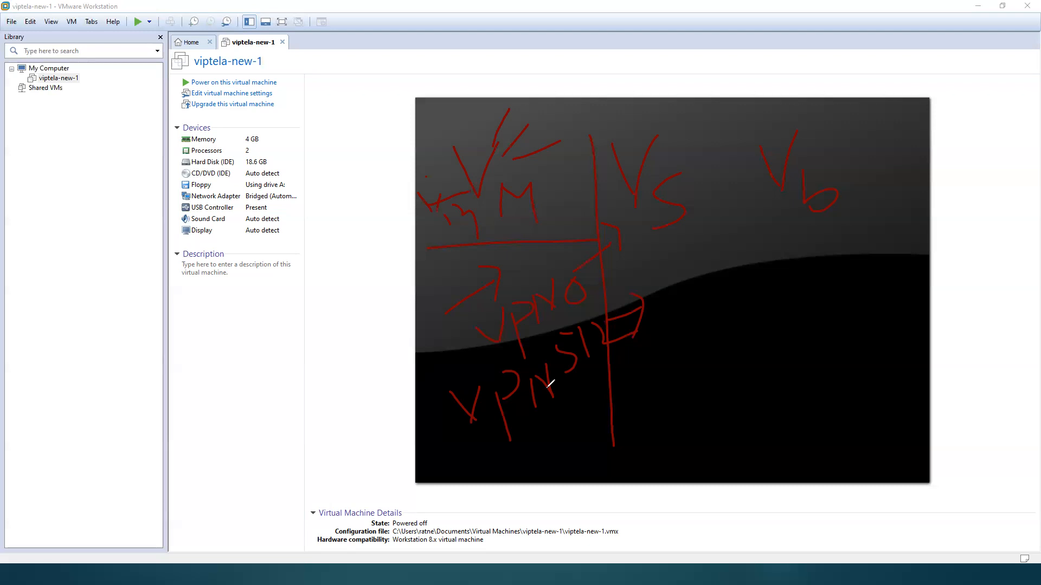
# Step: Draw two branches below each of Vs and Vb, labelled 0 and 512
pyautogui.moveTo(681, 263); pyautogui.dragTo(677, 341)
pyautogui.moveTo(688, 239); pyautogui.dragTo(749, 308)
pyautogui.moveTo(818, 232); pyautogui.dragTo(808, 302)
pyautogui.moveTo(825, 220); pyautogui.dragTo(870, 296)
pyautogui.moveTo(696, 344)
pyautogui.mouseDown()
pyautogui.moveTo(683, 361)
pyautogui.moveTo(677, 350)
pyautogui.mouseUp()
pyautogui.click(758, 327)
pyautogui.moveTo(741, 334); pyautogui.dragTo(762, 357)
pyautogui.moveTo(775, 326)
pyautogui.mouseDown()
pyautogui.moveTo(805, 344)
pyautogui.moveTo(735, 377)
pyautogui.mouseUp()
pyautogui.moveTo(830, 308)
pyautogui.mouseDown()
pyautogui.moveTo(875, 318)
pyautogui.moveTo(869, 336)
pyautogui.moveTo(893, 325)
pyautogui.mouseUp()
pyautogui.moveTo(895, 301); pyautogui.dragTo(929, 305)
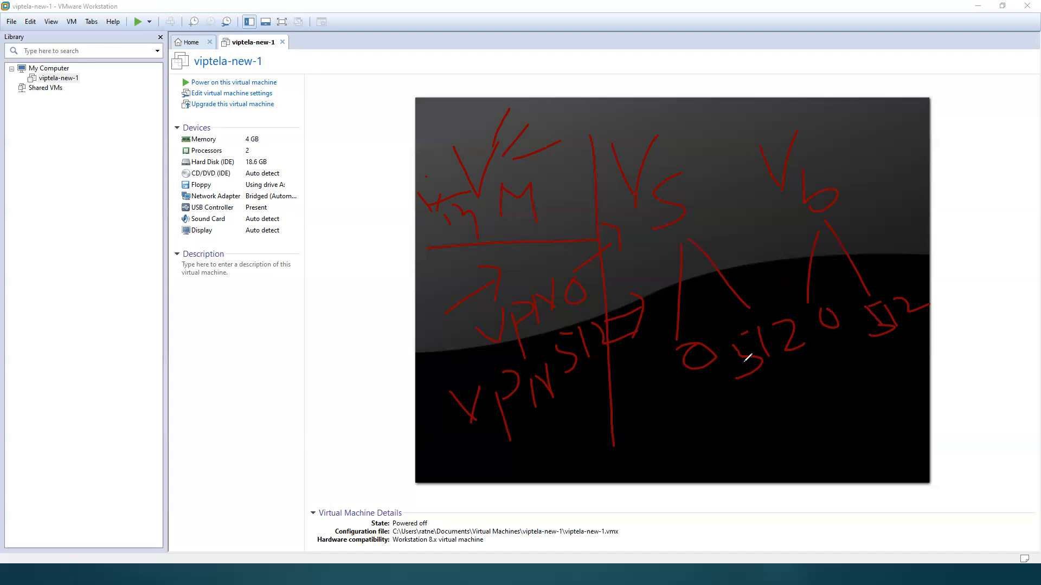
# Step: Circle the Vm heading and write 50 with an arrow pointing to it below the VPN 512 label
pyautogui.moveTo(486, 109)
pyautogui.mouseDown()
pyautogui.moveTo(525, 245)
pyautogui.moveTo(510, 246)
pyautogui.mouseUp()
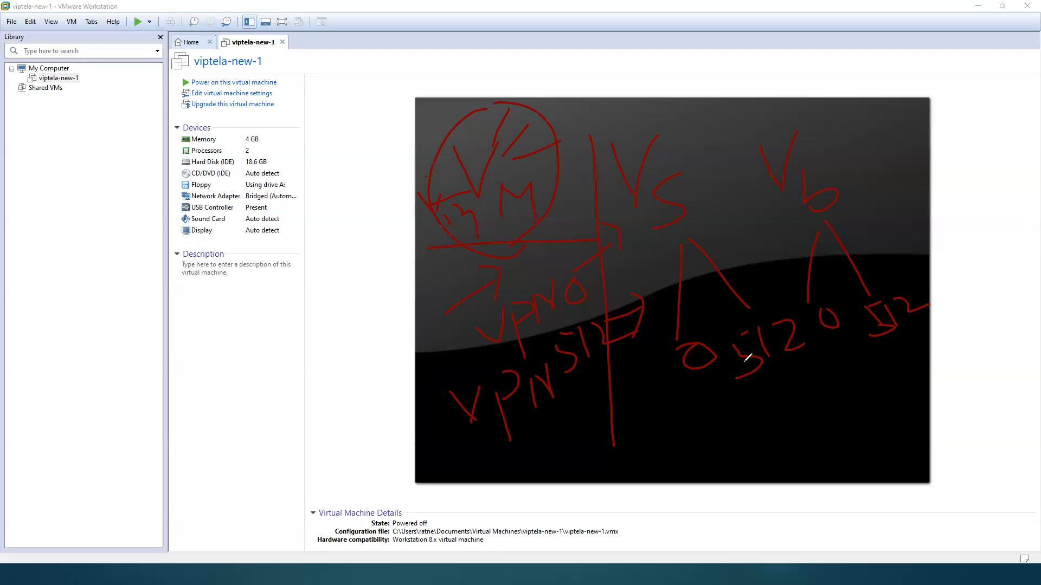
pyautogui.moveTo(521, 450)
pyautogui.mouseDown()
pyautogui.moveTo(536, 471)
pyautogui.moveTo(541, 442)
pyautogui.mouseUp()
pyautogui.moveTo(558, 435)
pyautogui.mouseDown()
pyautogui.moveTo(558, 458)
pyautogui.moveTo(568, 464)
pyautogui.moveTo(579, 451)
pyautogui.mouseUp()
pyautogui.moveTo(433, 455); pyautogui.dragTo(482, 455)
pyautogui.moveTo(487, 442); pyautogui.dragTo(473, 478)
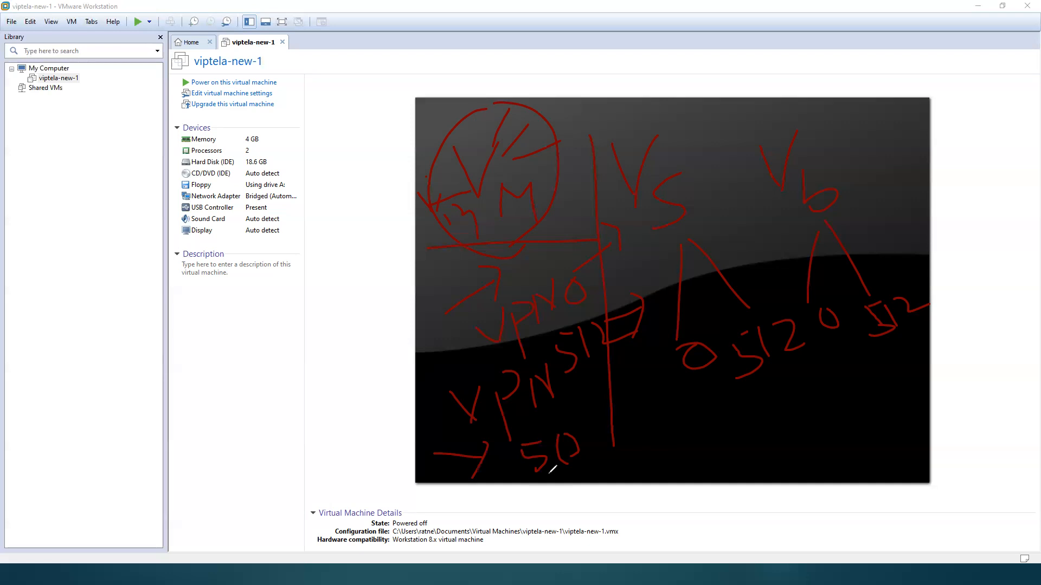
# Step: Write 20 beside the VPN labels with a curve linking it to the 50, and erase all annotations from the screen
pyautogui.moveTo(412, 344)
pyautogui.mouseDown()
pyautogui.moveTo(424, 382)
pyautogui.moveTo(453, 379)
pyautogui.moveTo(449, 354)
pyautogui.mouseUp()
pyautogui.moveTo(517, 465)
pyautogui.mouseDown()
pyautogui.moveTo(465, 411)
pyautogui.moveTo(476, 385)
pyautogui.mouseUp()
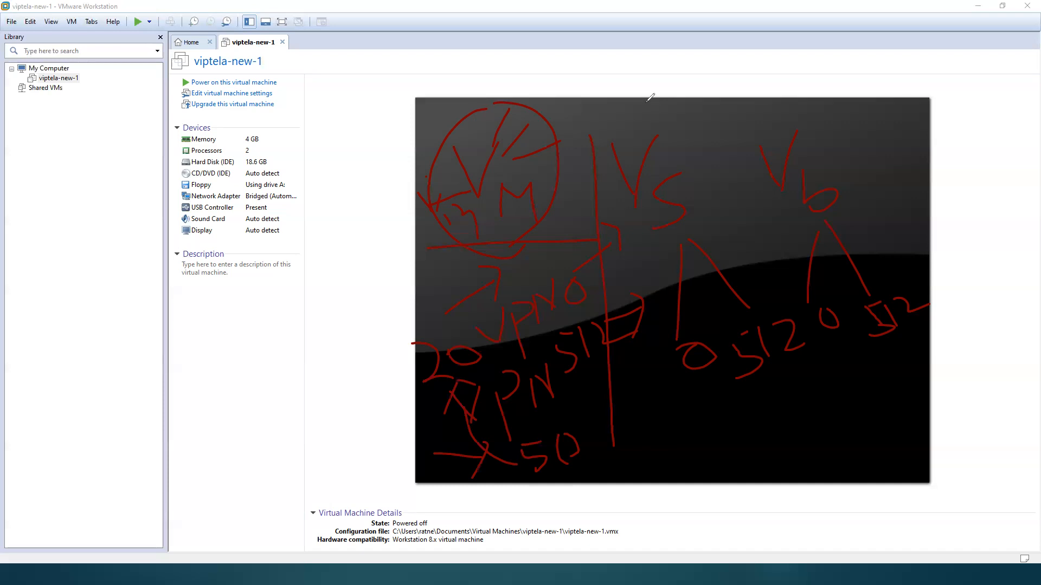
pyautogui.press('e')
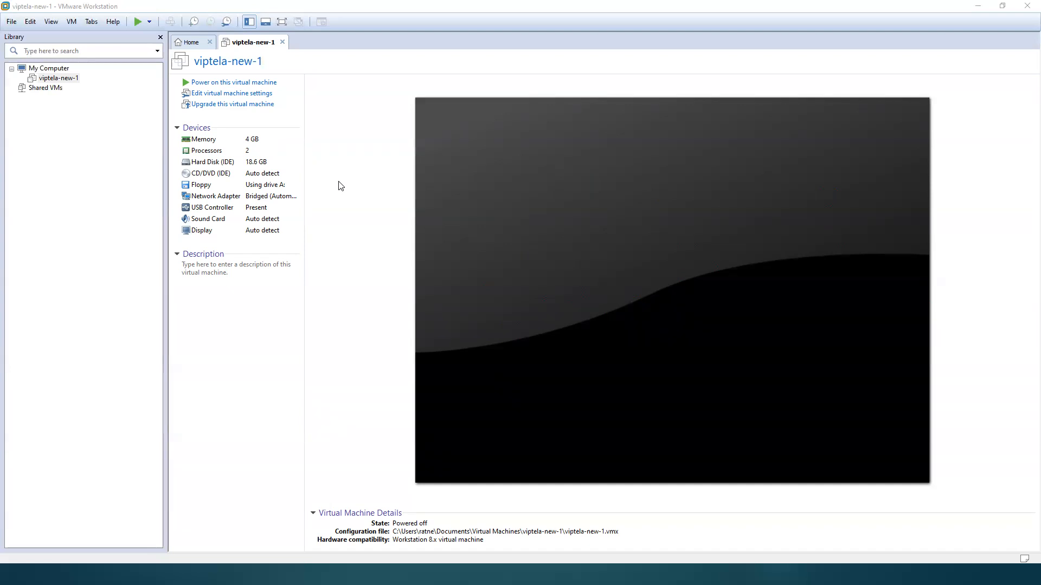
pyautogui.click(533, 226)
# Step: Switch to the CCNP SDWAN Docs folder window in File Explorer and open the Downloads folder there
pyautogui.press('super')
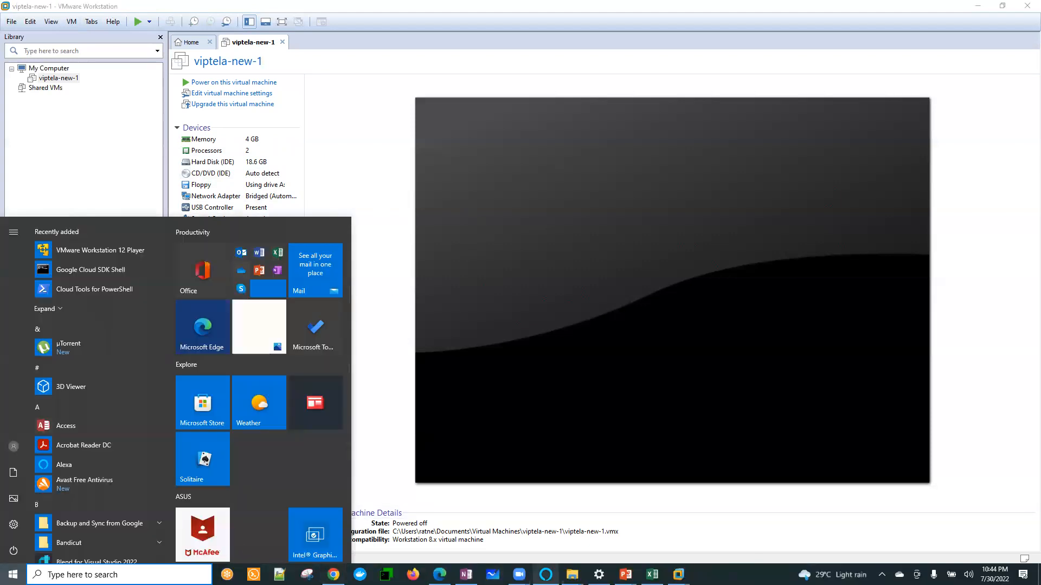
pyautogui.moveTo(572, 575)
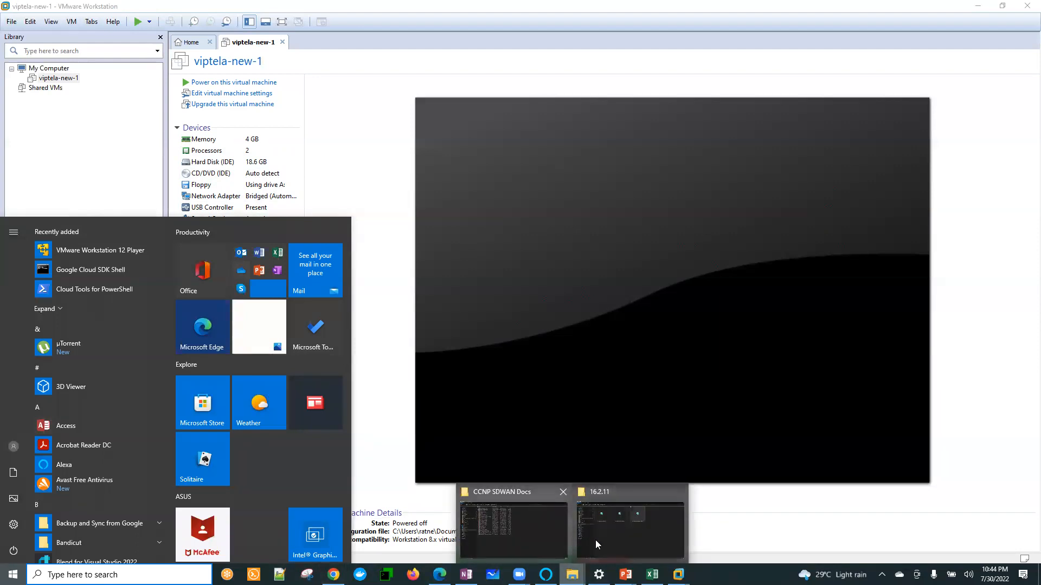
pyautogui.click(528, 543)
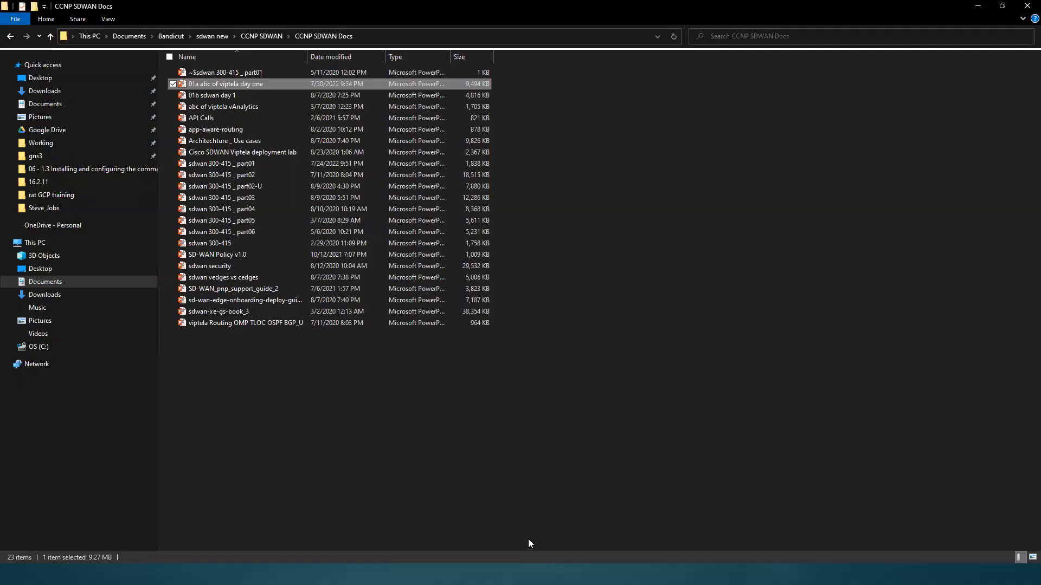
pyautogui.click(71, 107)
pyautogui.click(54, 91)
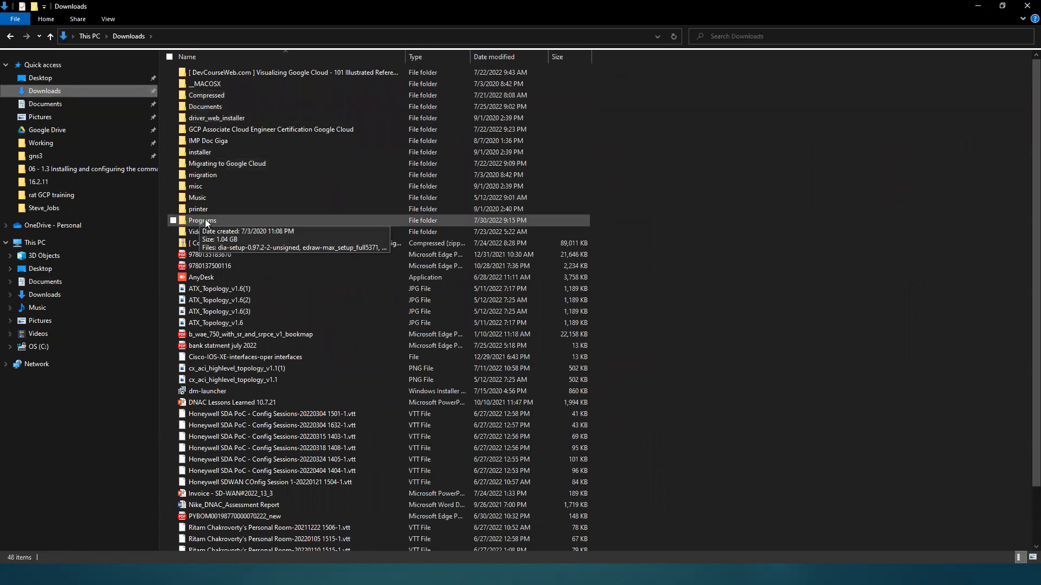
# Step: Open the Programs folder inside Downloads and widen the Name column to show the full installer file names
pyautogui.doubleClick(224, 107)
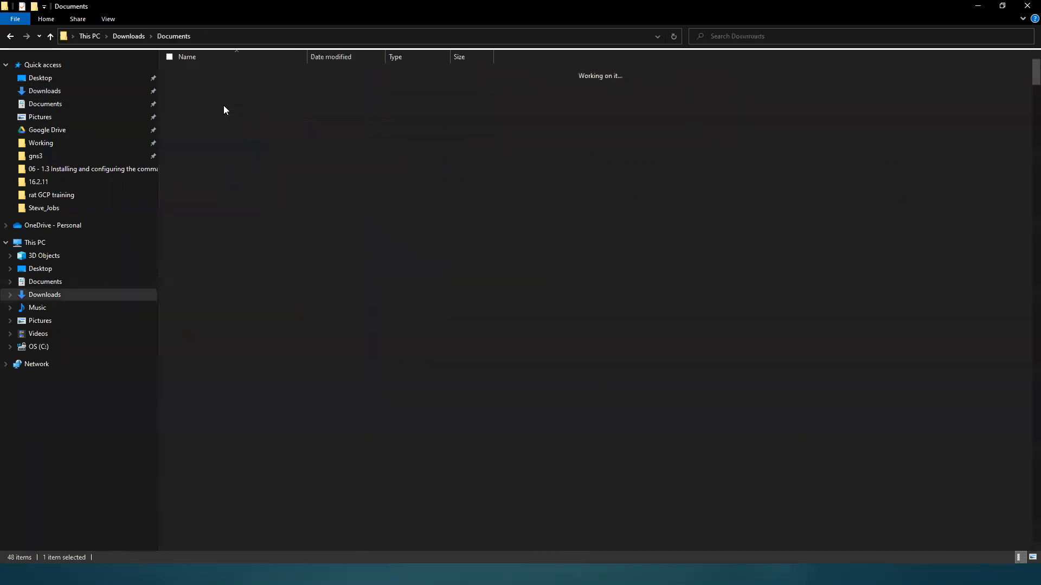
pyautogui.click(133, 36)
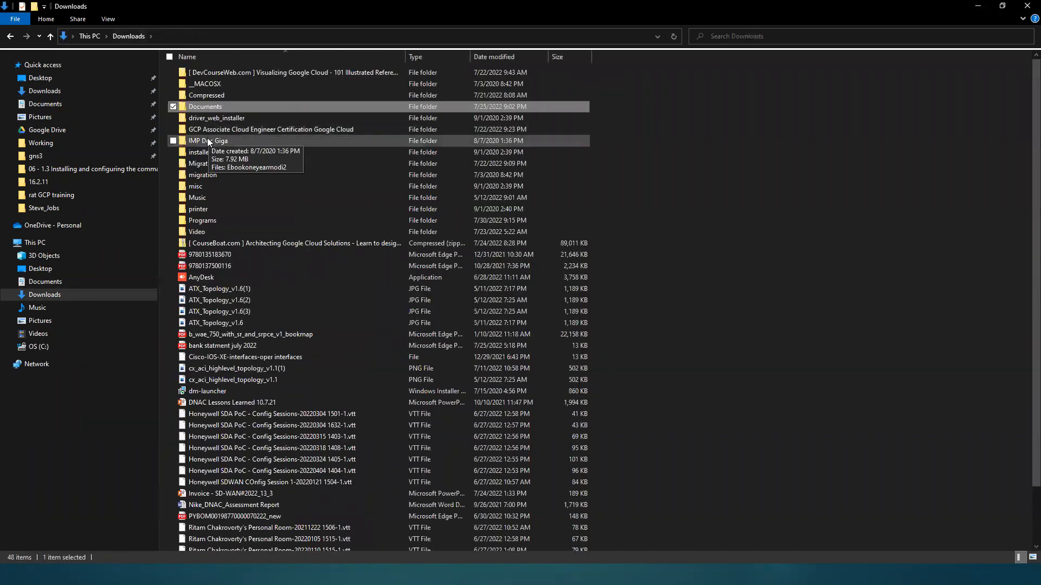
pyautogui.doubleClick(206, 220)
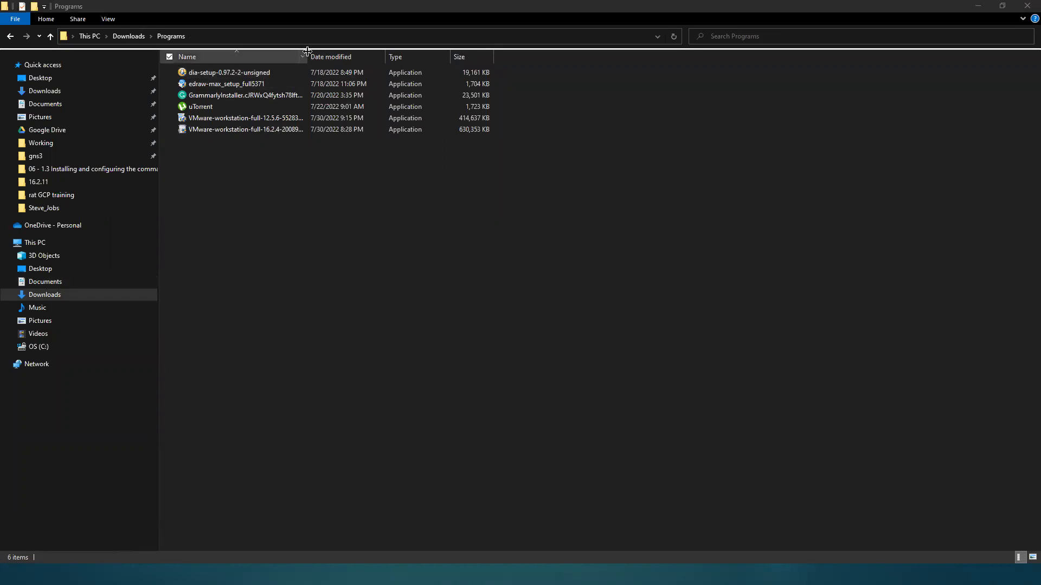
pyautogui.moveTo(306, 54); pyautogui.dragTo(378, 55)
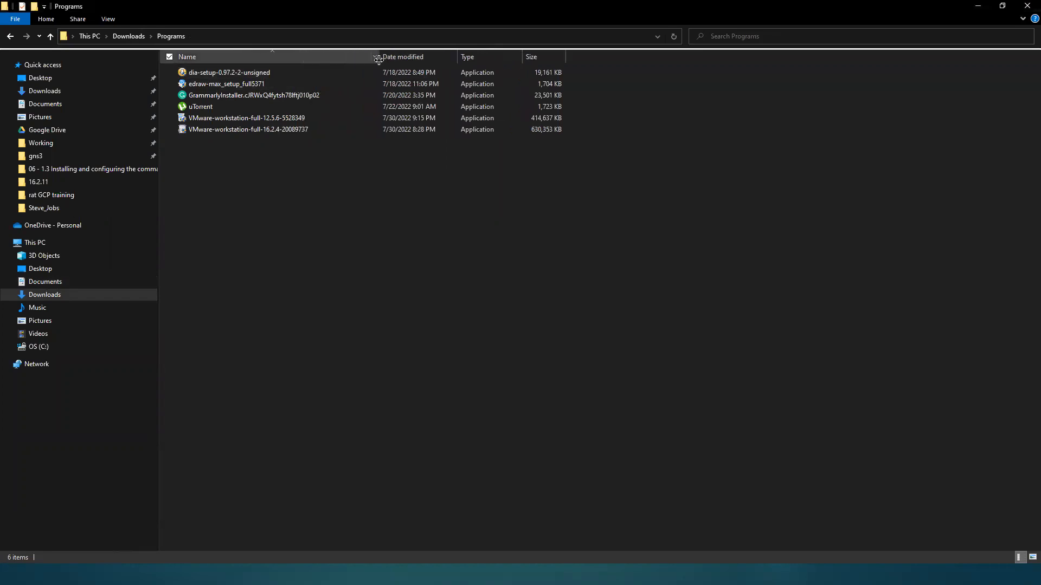
# Step: Launch the VMware-workstation-full-16.2.4-20089737 installer and cancel out of the VMware Workstation Pro setup wizard
pyautogui.click(264, 129)
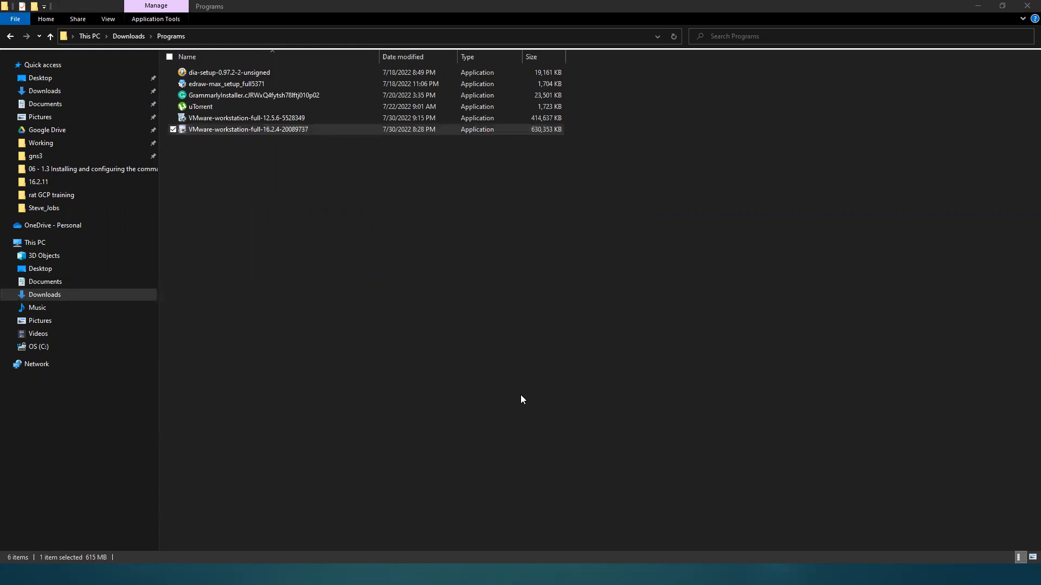
pyautogui.click(548, 434)
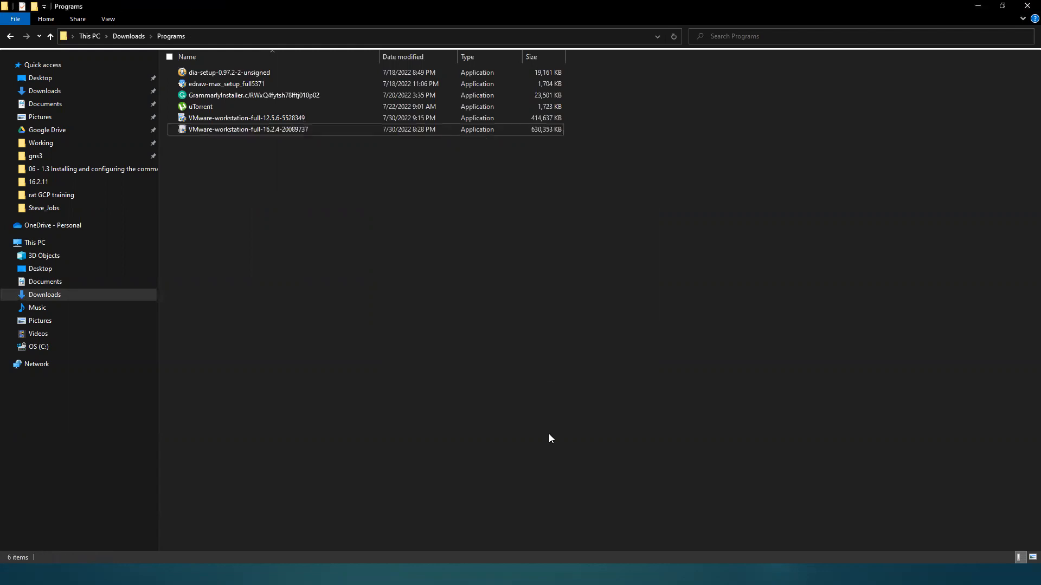
pyautogui.press('super')
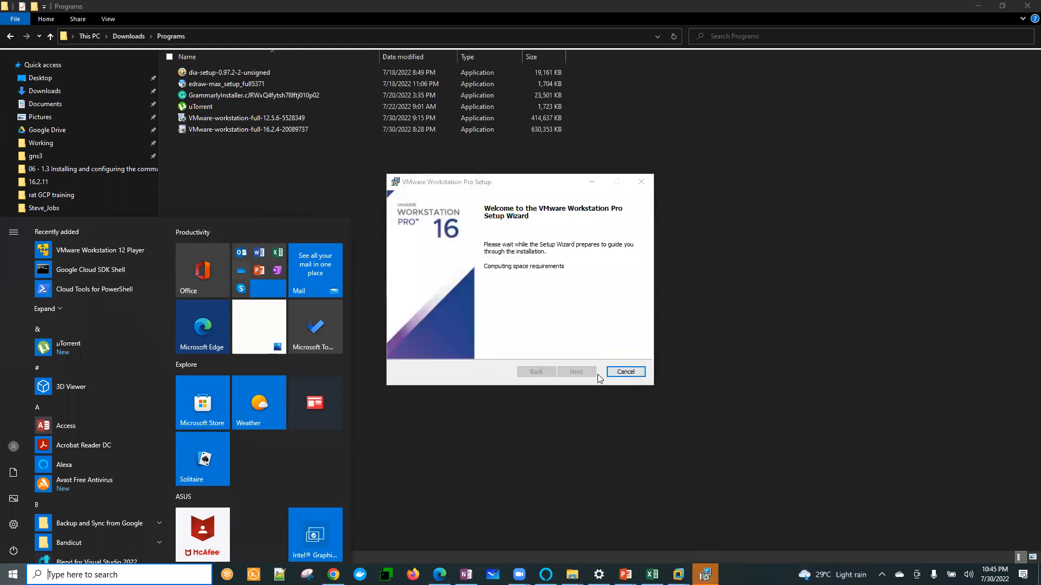
pyautogui.click(624, 372)
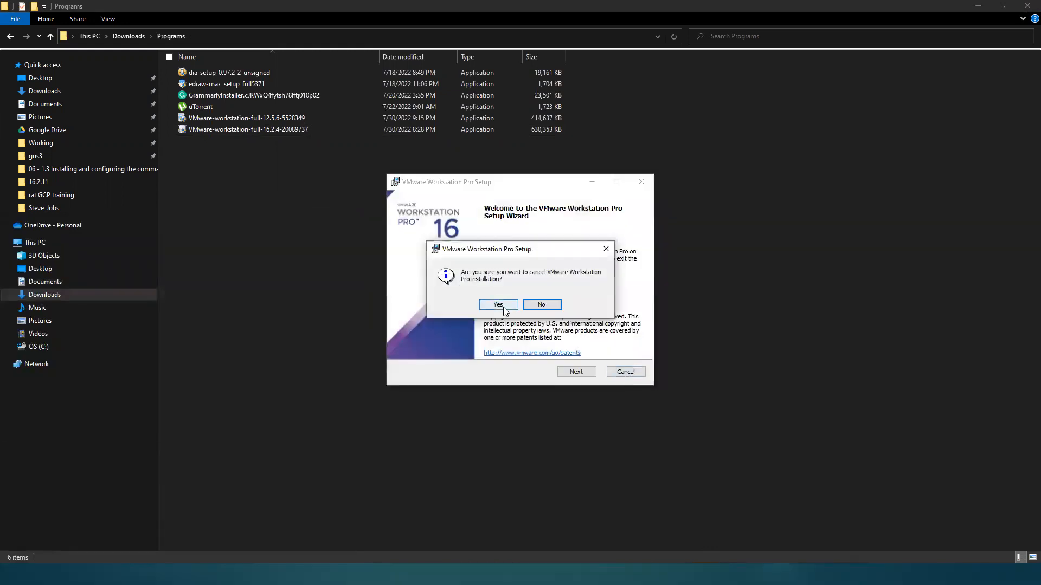
pyautogui.click(499, 304)
pyautogui.click(618, 371)
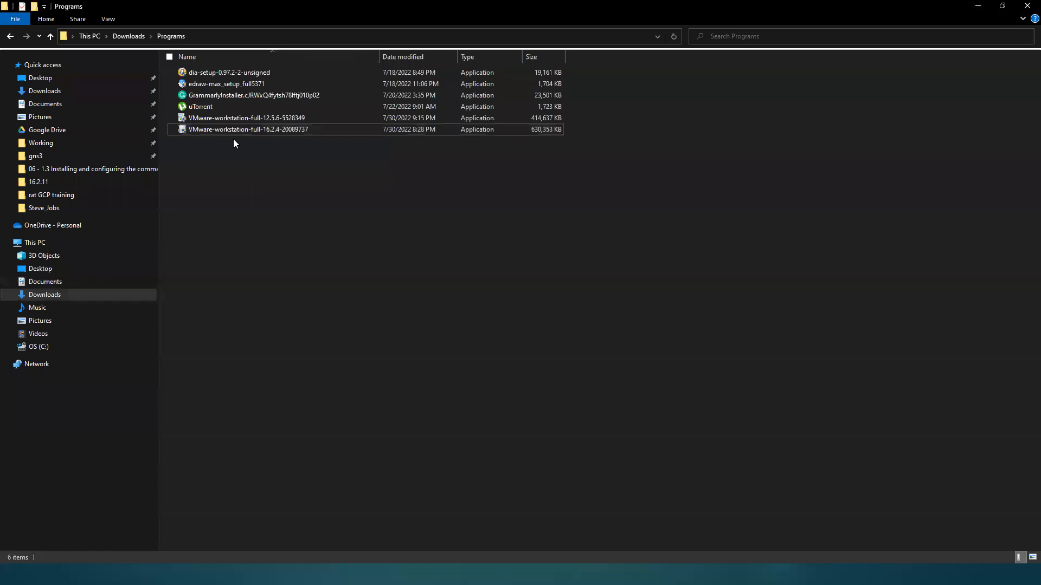
pyautogui.click(230, 117)
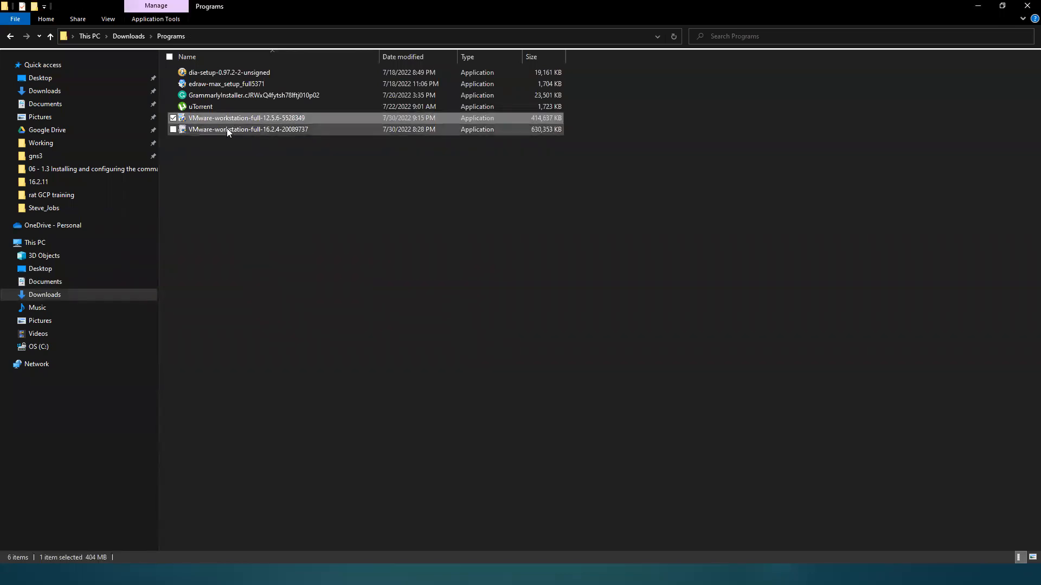
pyautogui.click(227, 129)
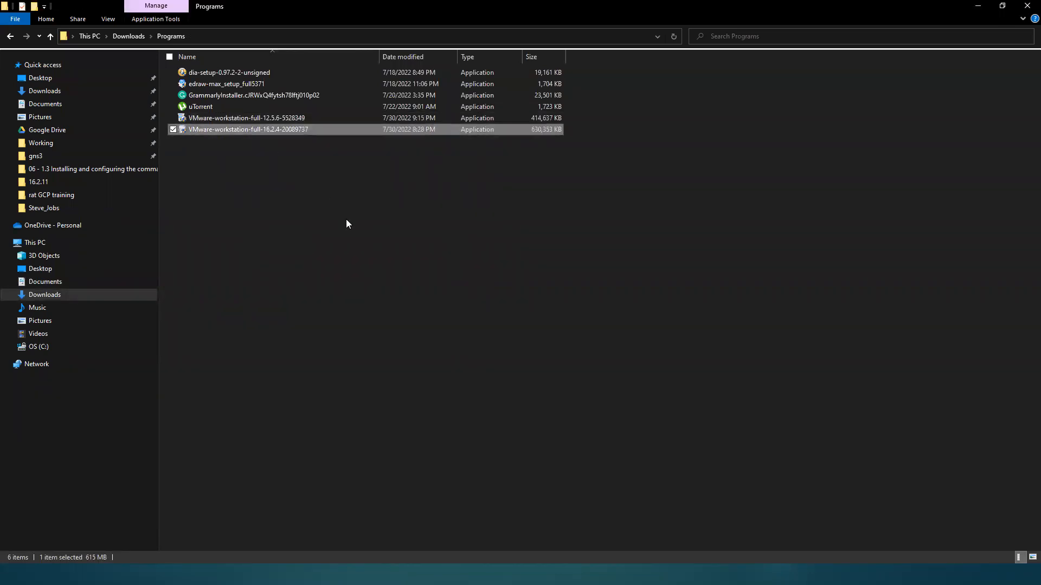
pyautogui.click(316, 228)
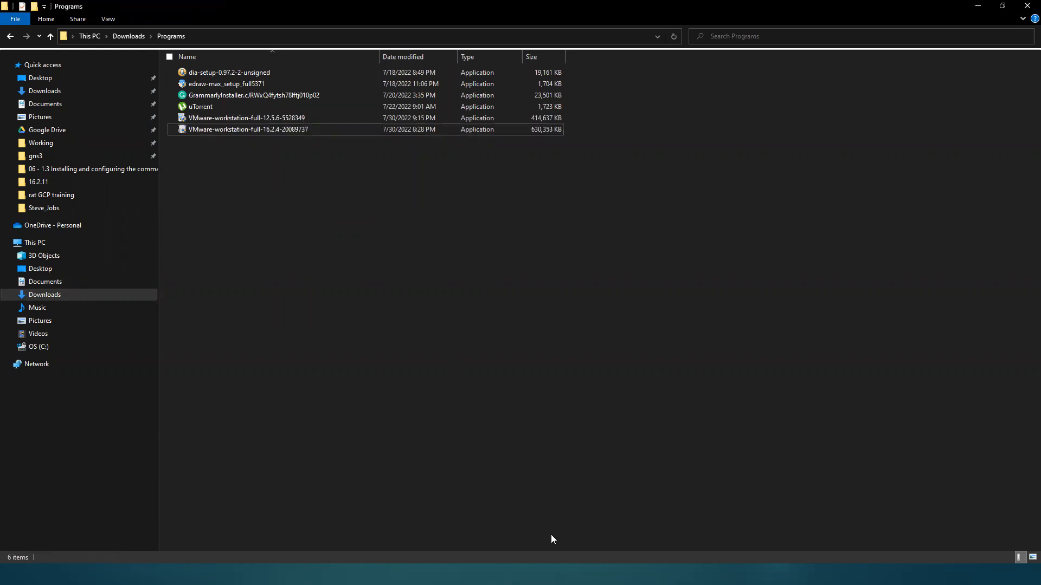
# Step: Switch to the PowerPoint slide show and advance from the system bringup process slide to the Day 02 slide
pyautogui.hotkey('alt', 'Tab')
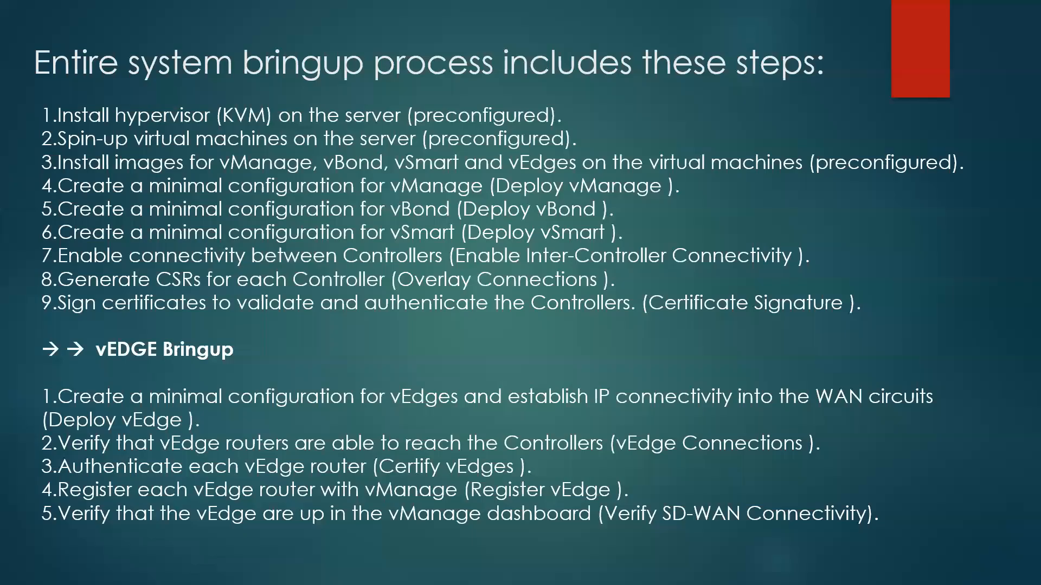
pyautogui.click(608, 305)
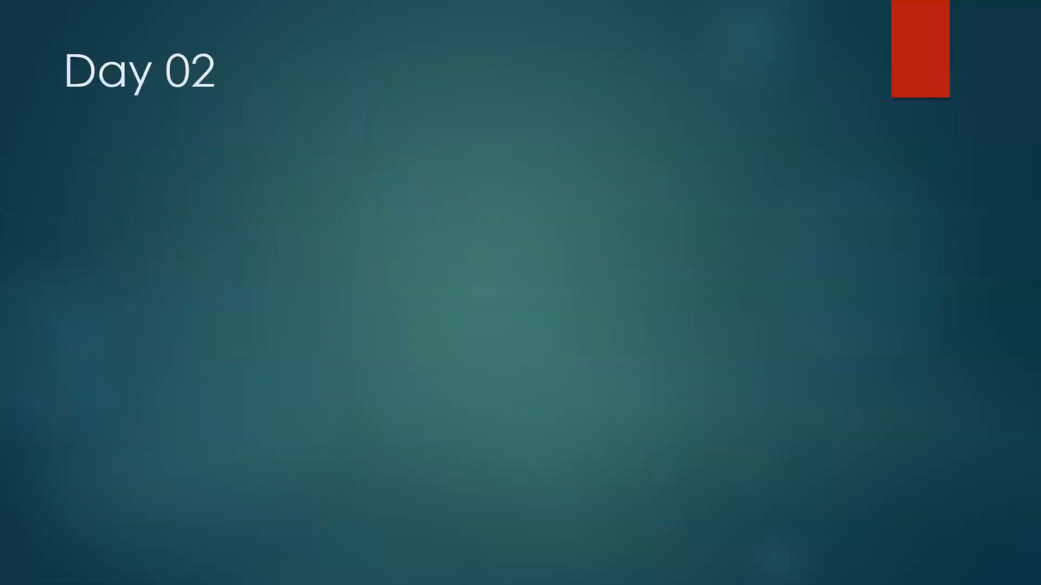
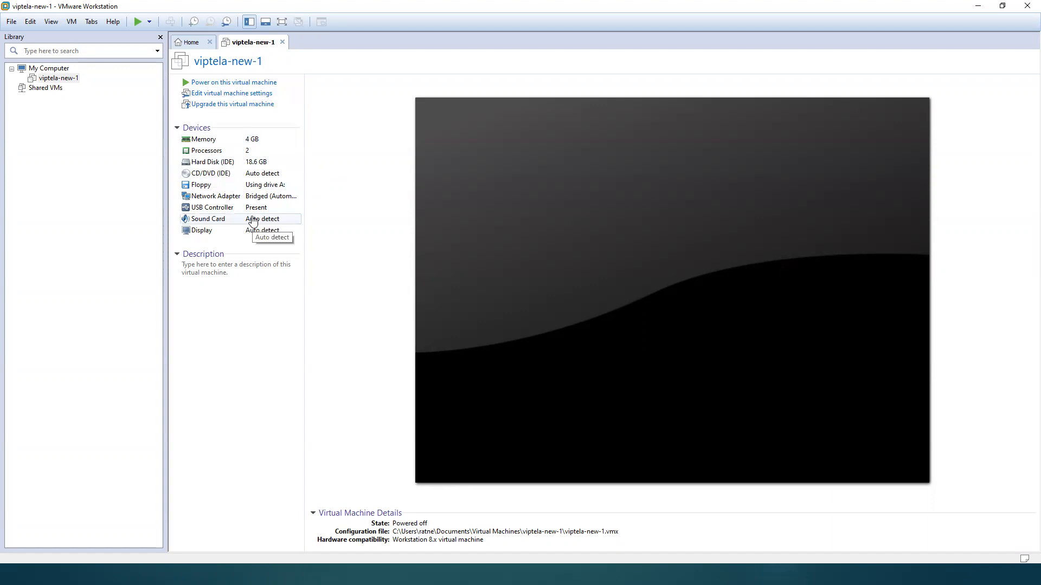
# Step: Inspect the hard disk settings of the viptela-new-1 virtual machine and close them without changes
pyautogui.click(216, 164)
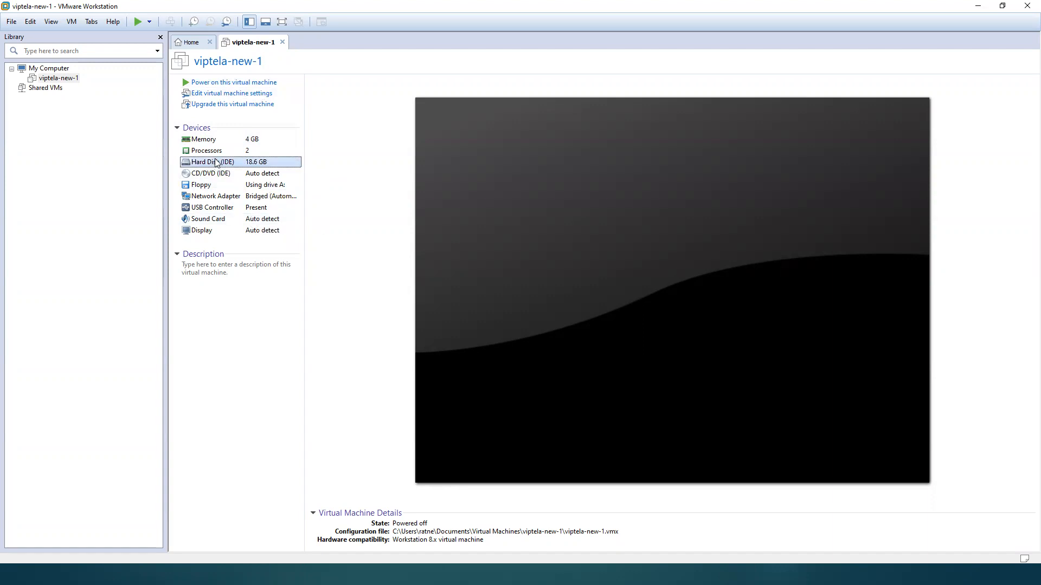
pyautogui.doubleClick(216, 162)
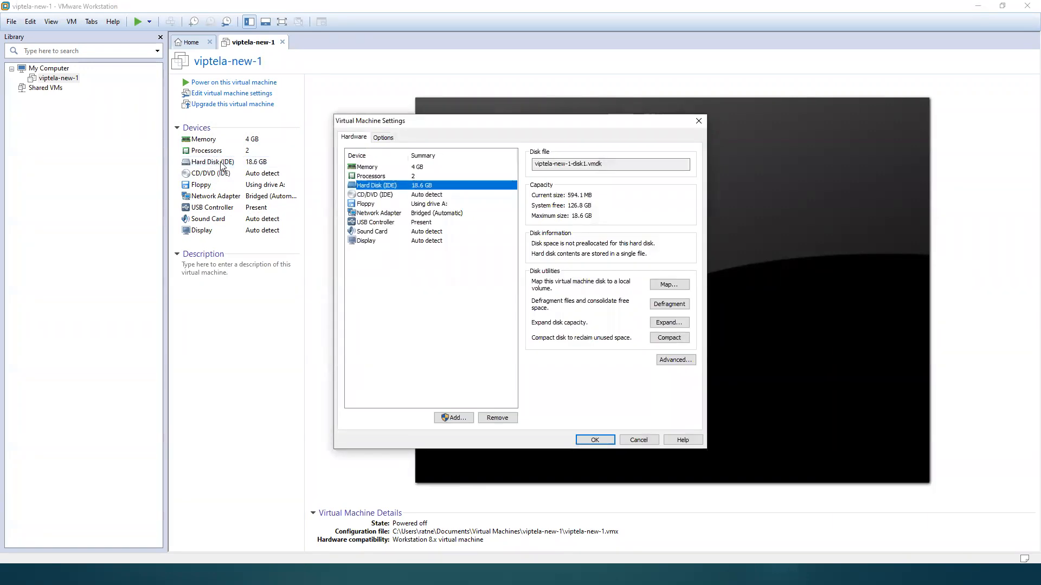
pyautogui.click(527, 106)
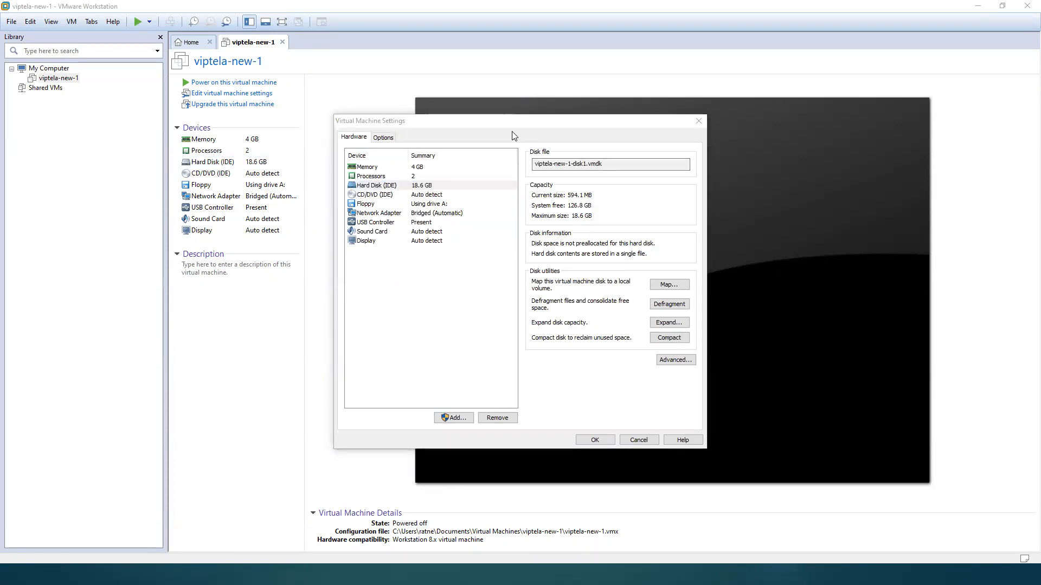
pyautogui.moveTo(507, 122); pyautogui.dragTo(439, 181)
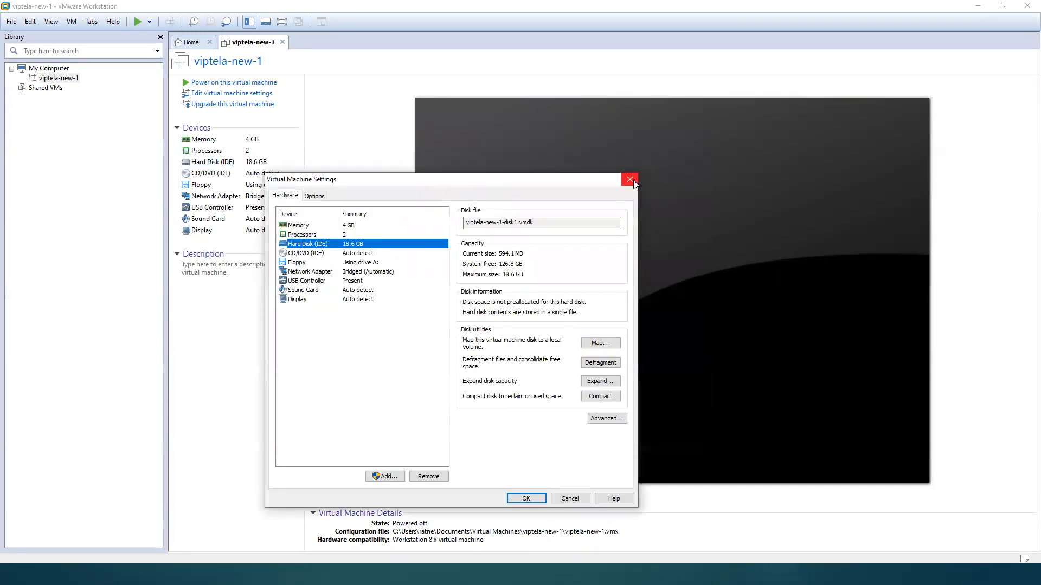
pyautogui.click(630, 180)
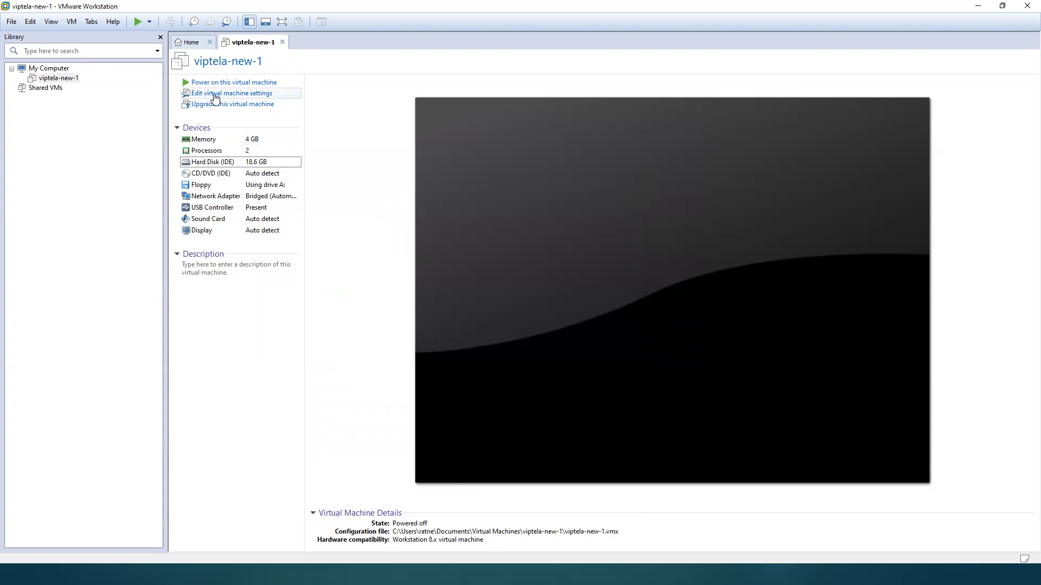
# Step: Add a new 20 GB IDE virtual hard disk, split into multiple files, to the viptela-new-1 virtual machine
pyautogui.click(258, 98)
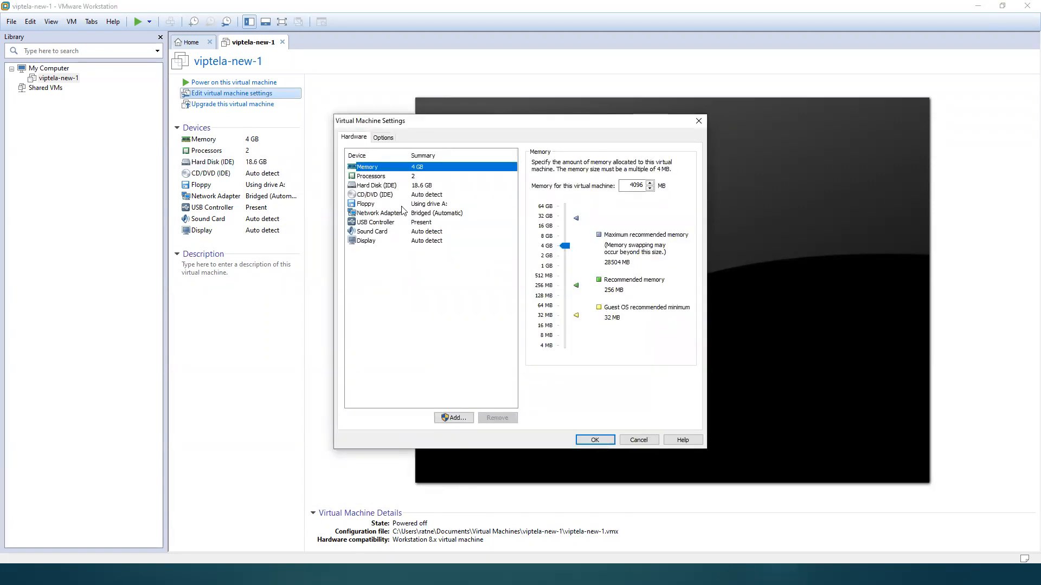
pyautogui.click(373, 187)
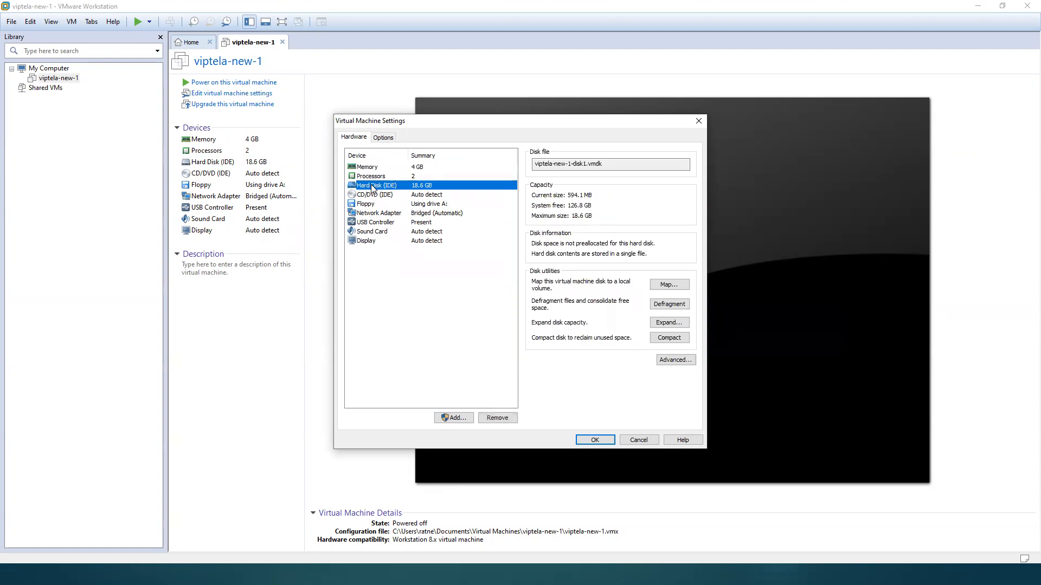
pyautogui.click(454, 418)
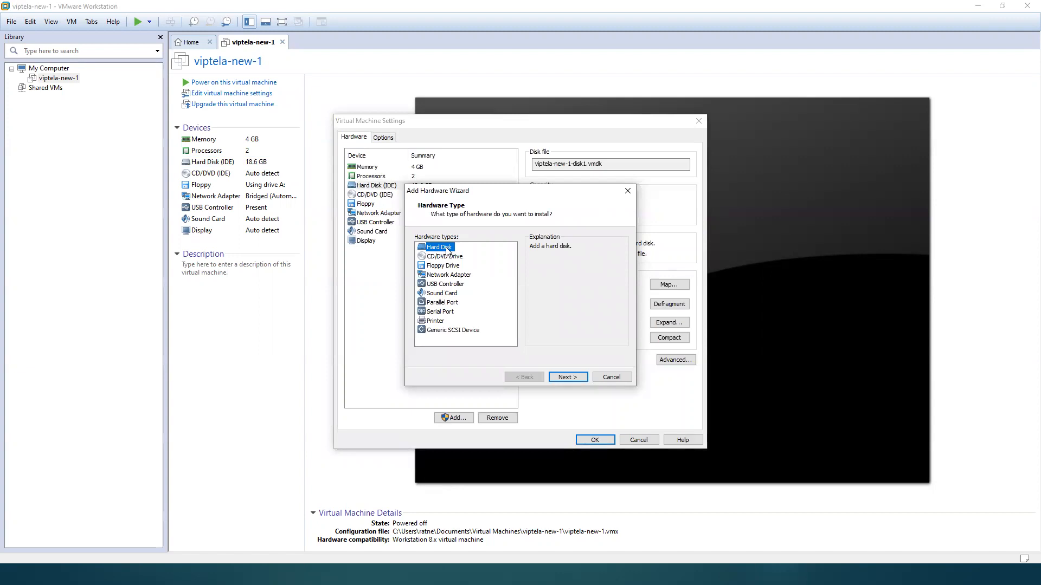
pyautogui.click(567, 377)
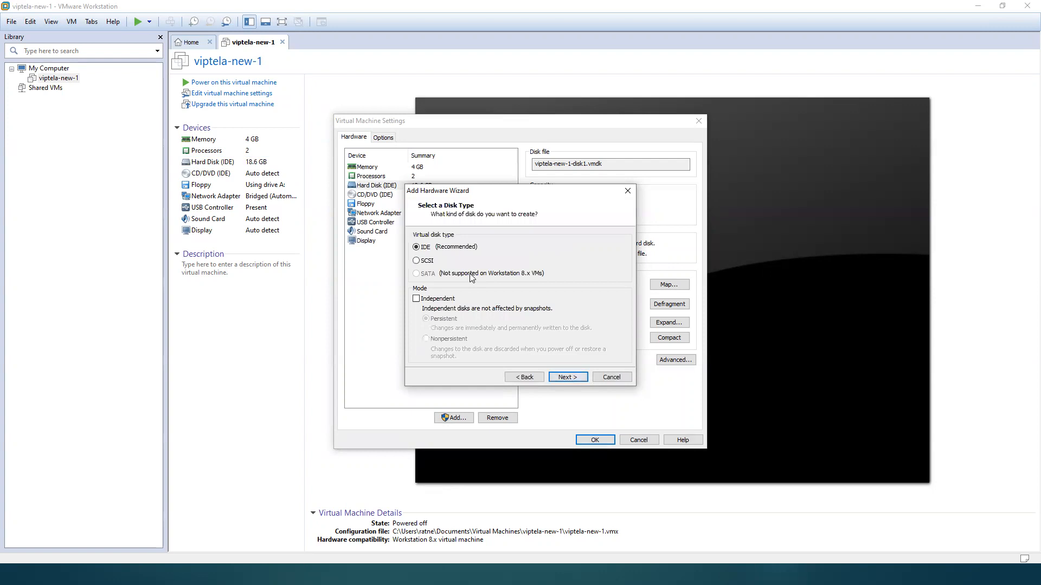
pyautogui.click(564, 377)
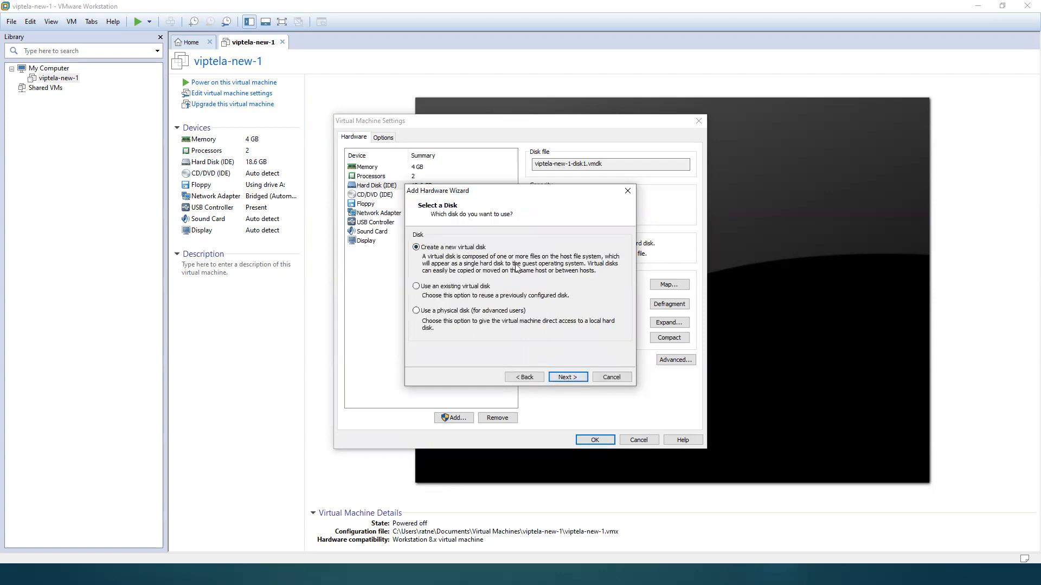
pyautogui.click(567, 378)
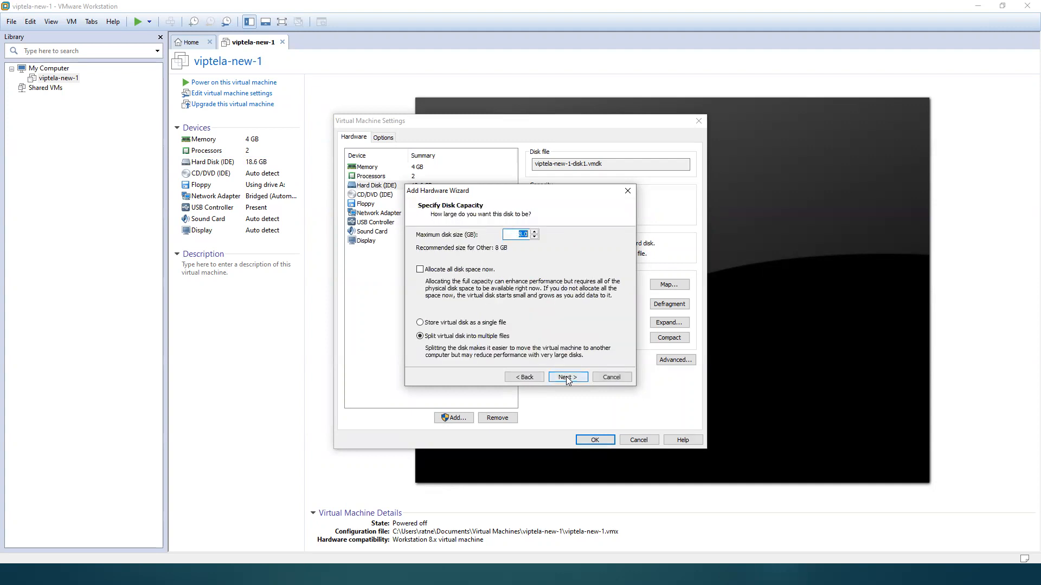
pyautogui.write('20')
pyautogui.click(579, 379)
pyautogui.click(565, 375)
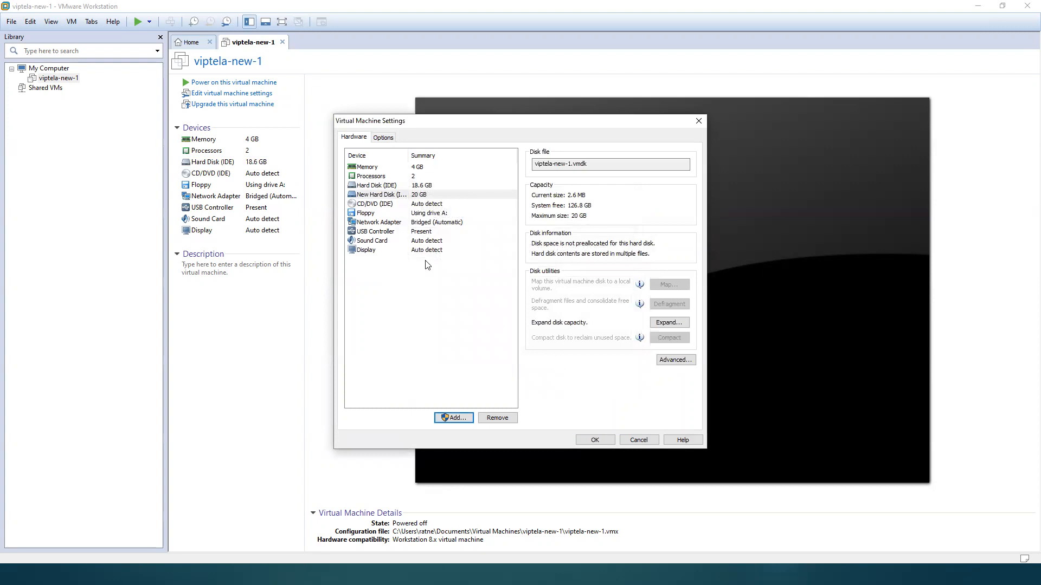
# Step: Compare the disk details of the original hard disk and the newly added one
pyautogui.click(385, 186)
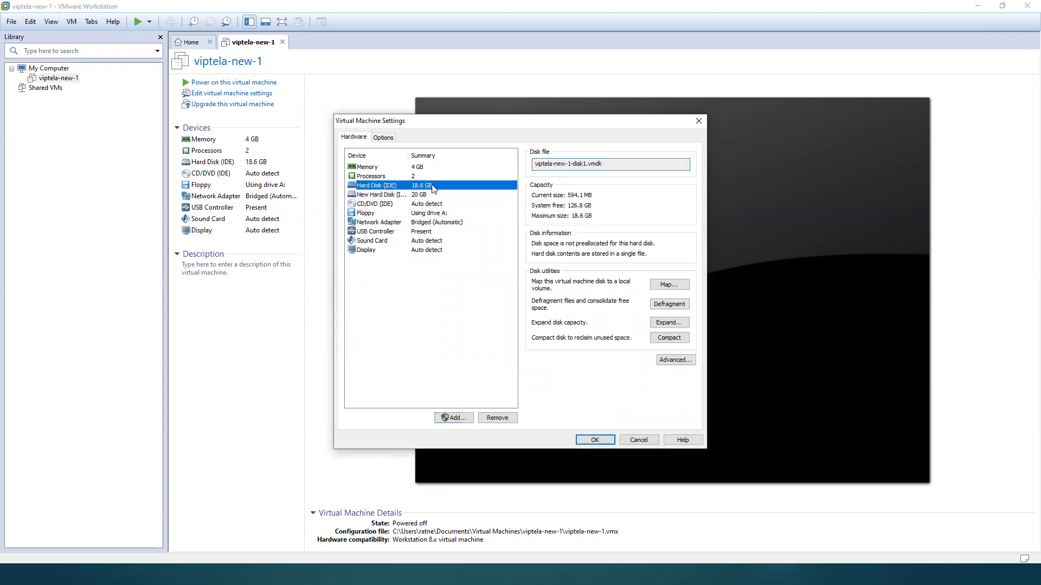
pyautogui.click(393, 195)
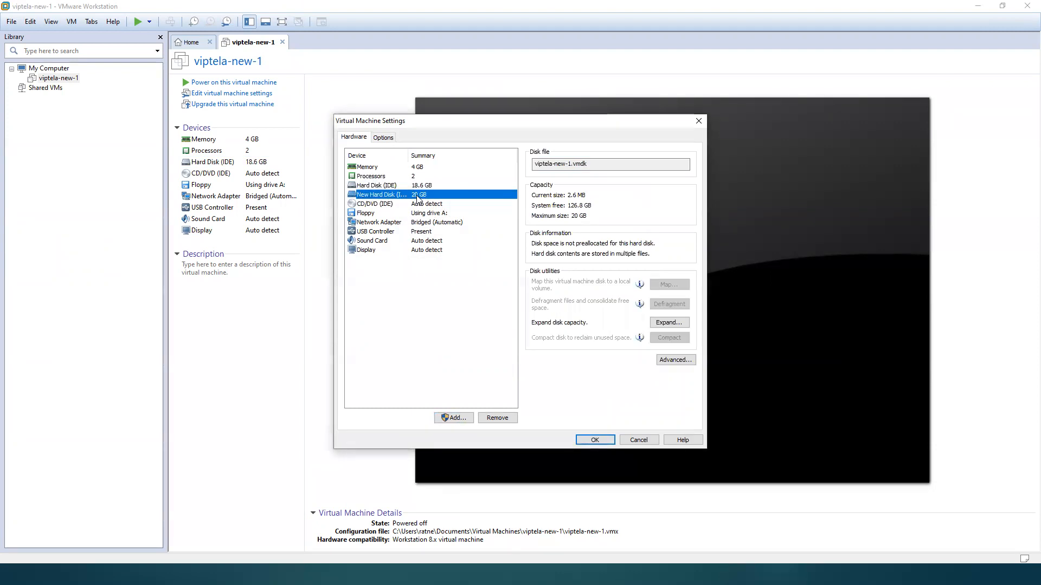
pyautogui.click(401, 185)
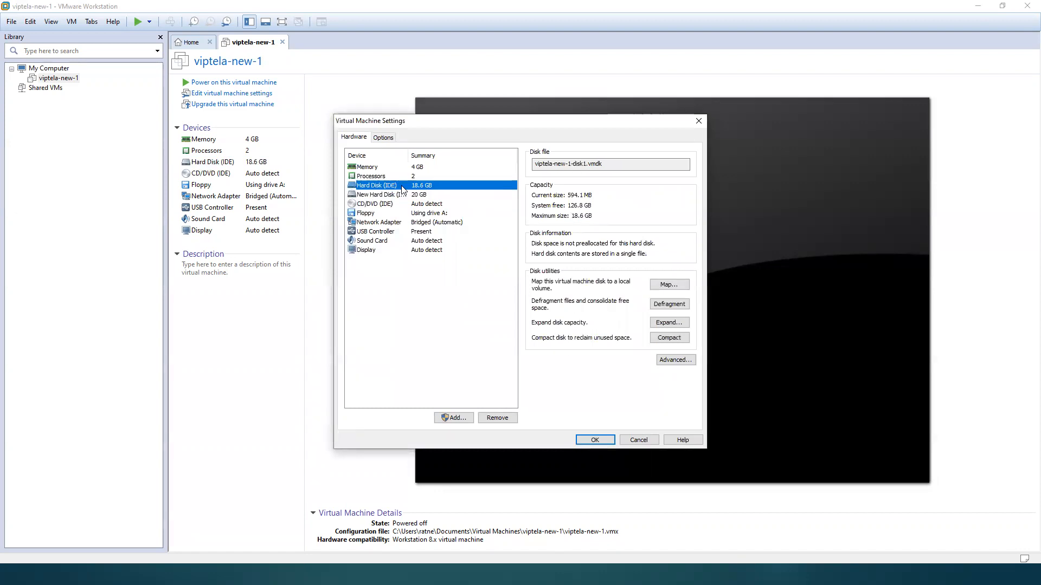
pyautogui.click(392, 196)
pyautogui.click(384, 185)
# Step: Add a second network adapter connected to the custom virtual network VMnet1 (Host-only)
pyautogui.click(394, 224)
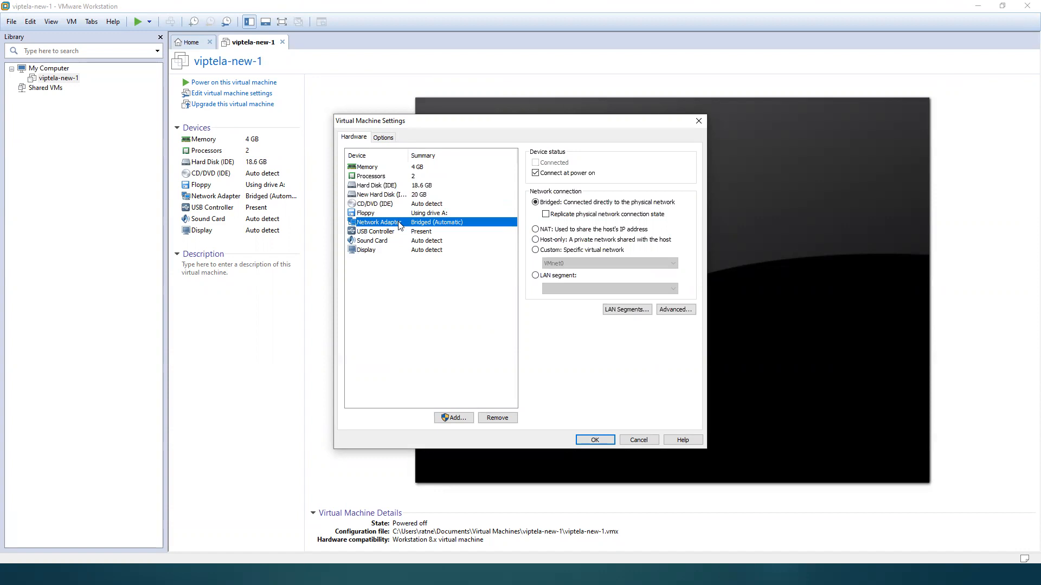
pyautogui.click(454, 419)
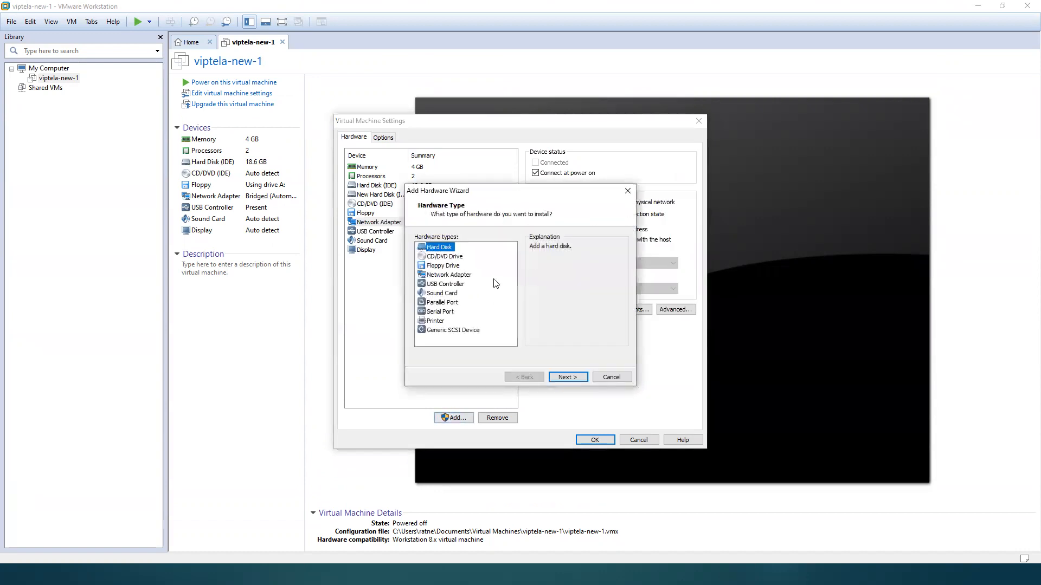
pyautogui.click(456, 275)
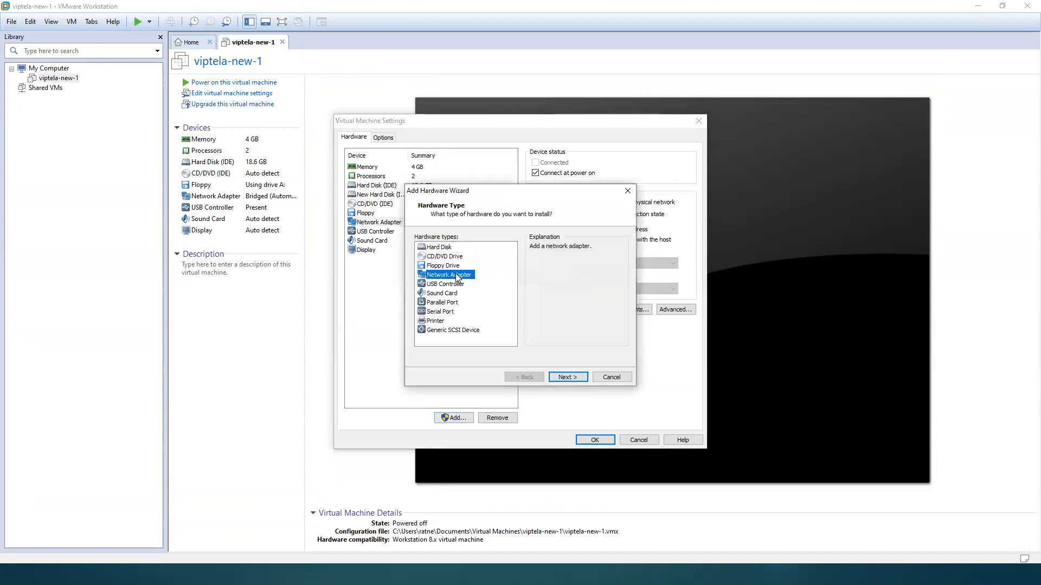
pyautogui.click(566, 378)
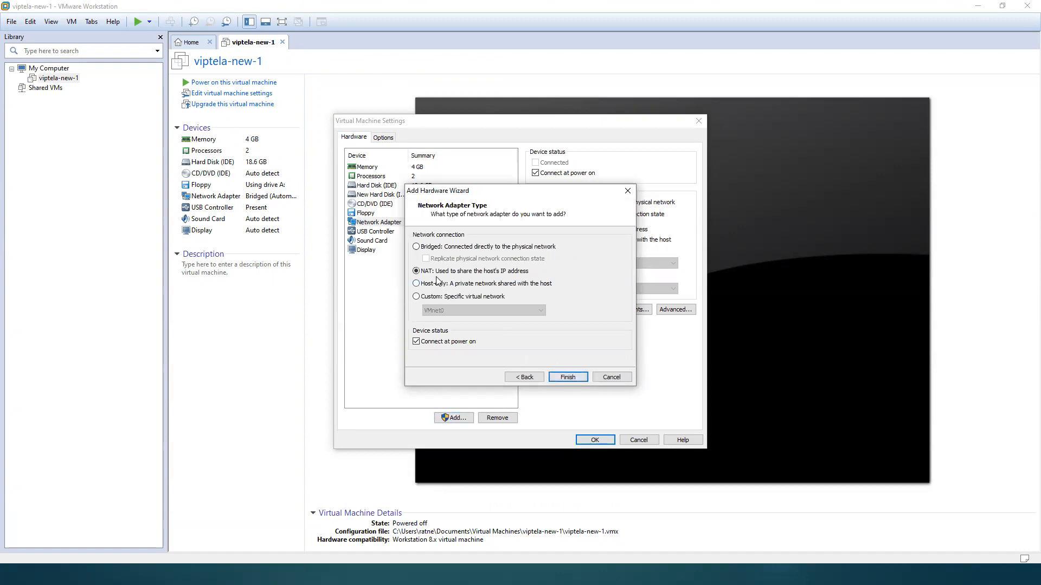
pyautogui.click(431, 297)
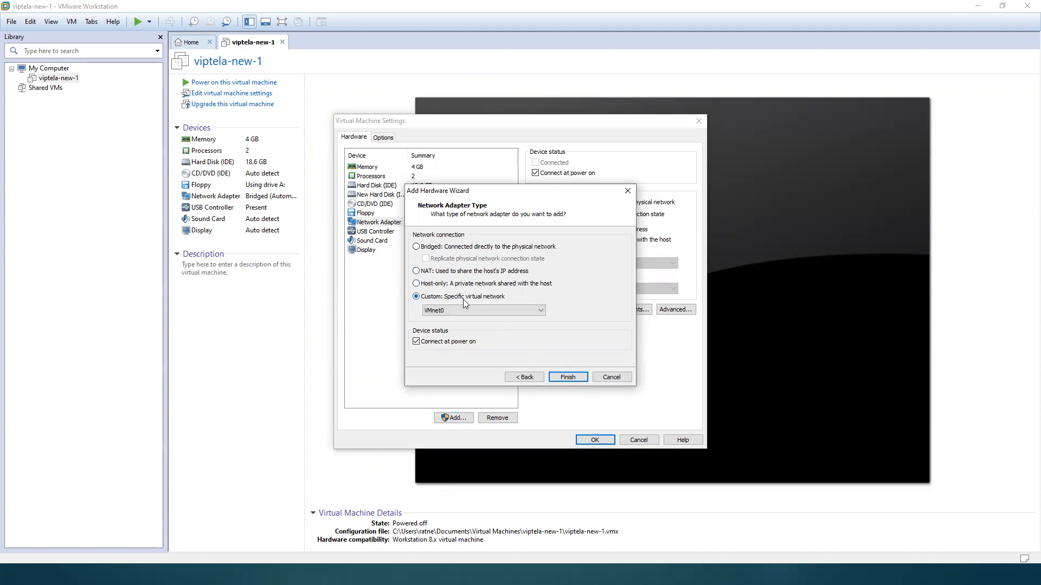
pyautogui.click(540, 310)
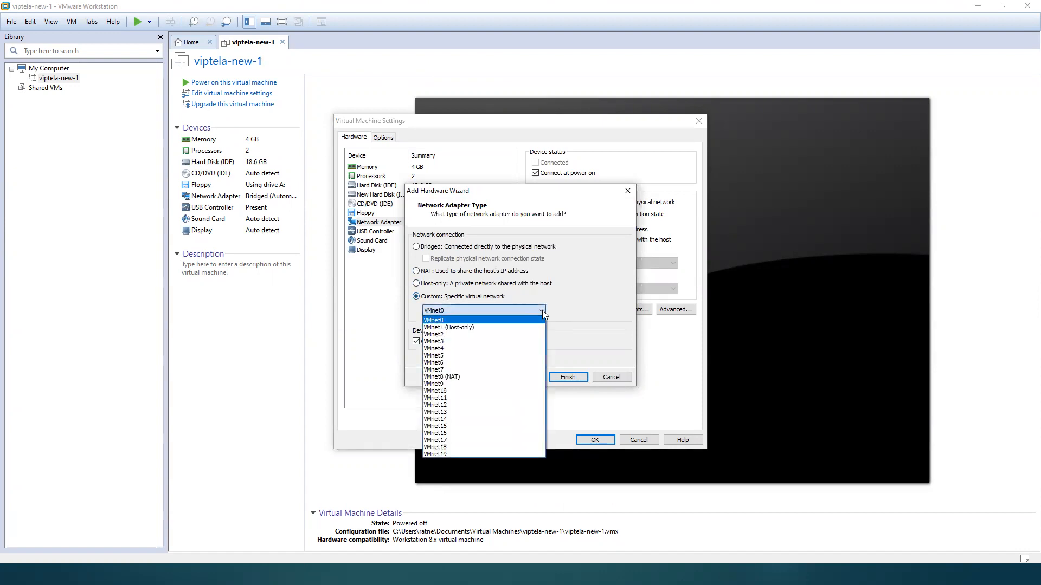
pyautogui.click(457, 328)
pyautogui.click(562, 379)
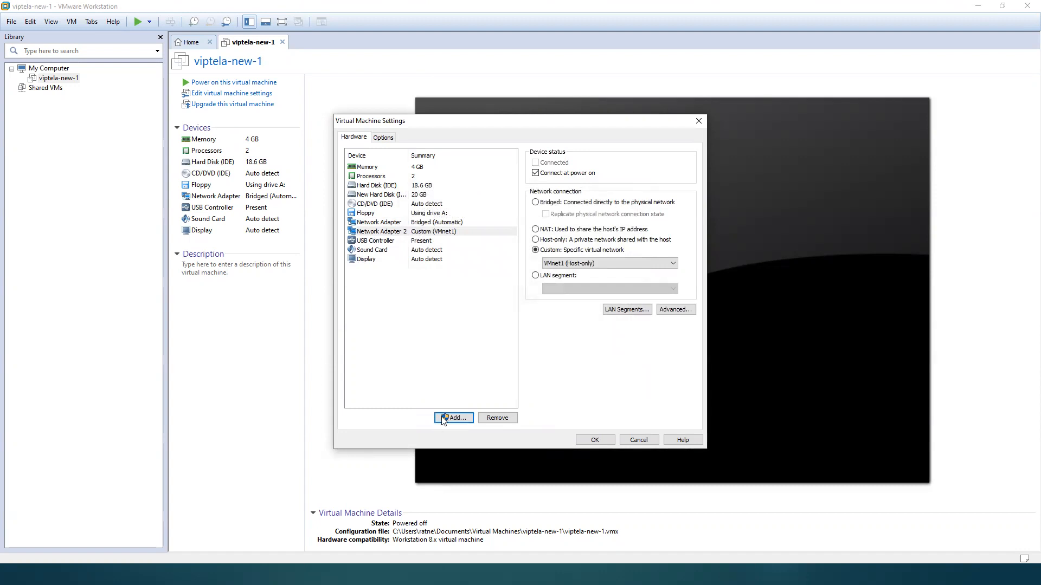
# Step: Add a third network adapter on the custom virtual network VMnet2 and save the virtual machine settings
pyautogui.click(455, 420)
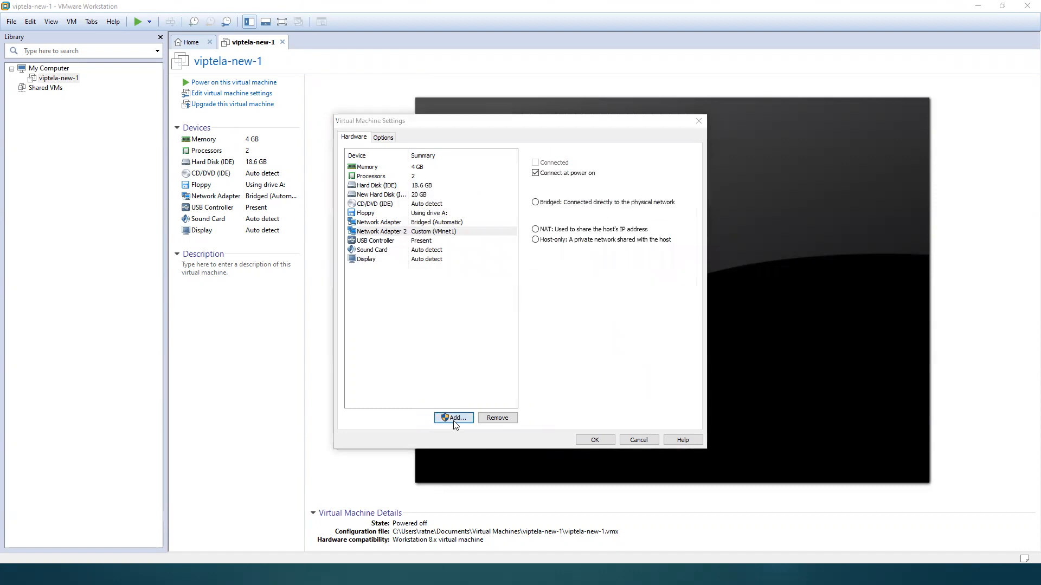
pyautogui.click(457, 275)
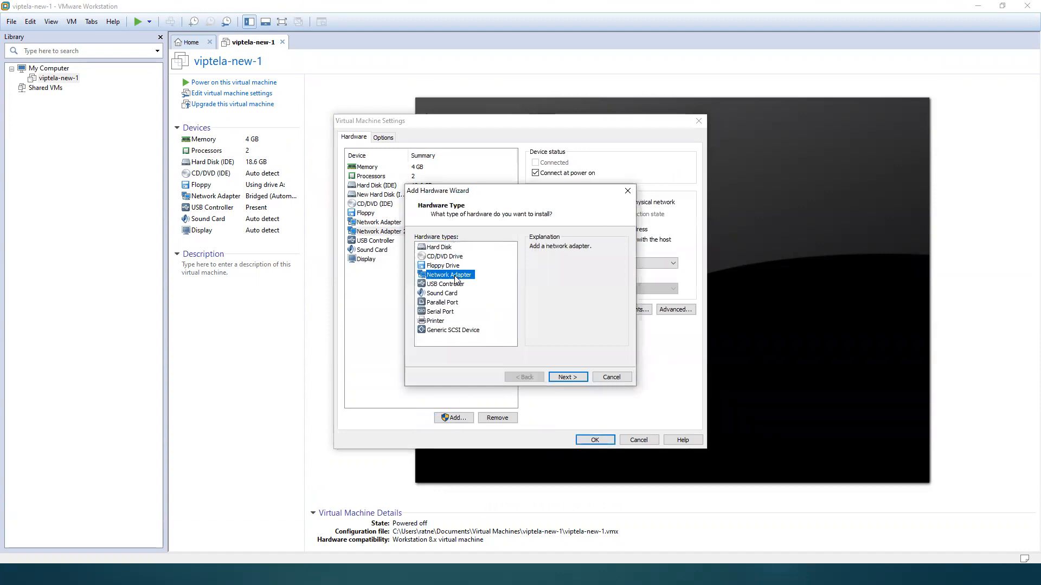
pyautogui.click(568, 377)
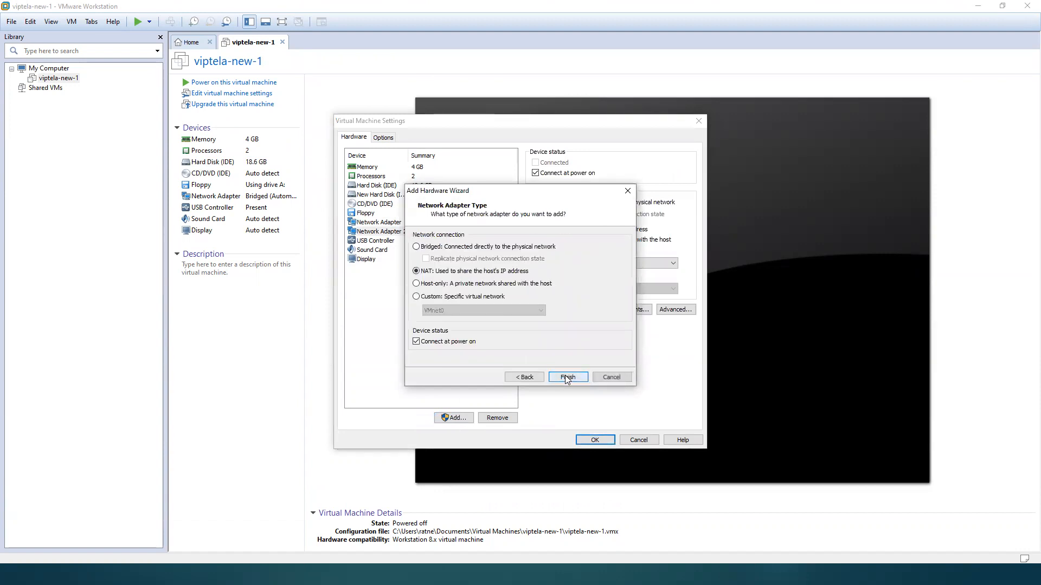
pyautogui.click(417, 297)
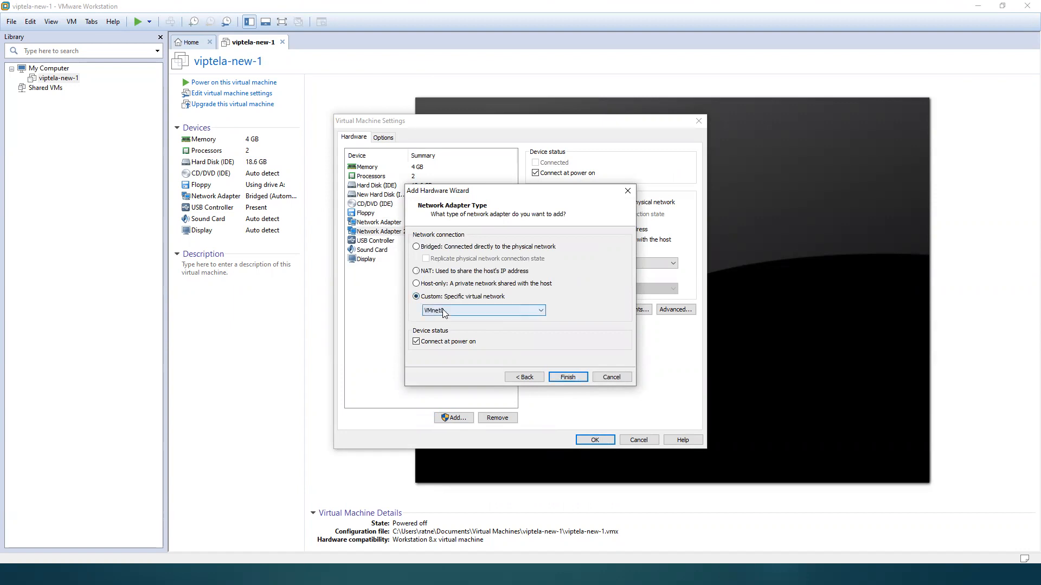
pyautogui.click(442, 310)
pyautogui.click(442, 335)
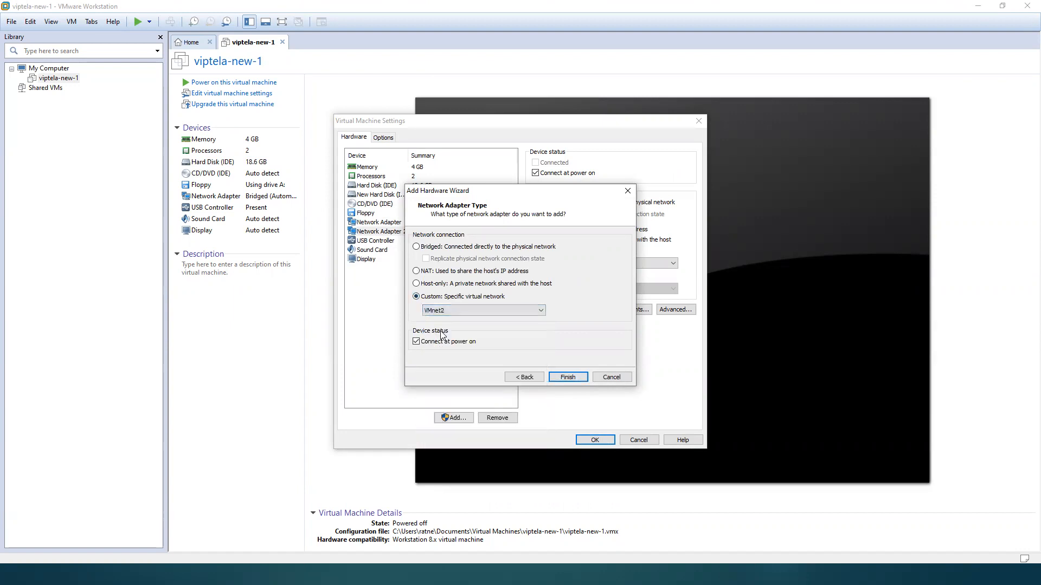
pyautogui.click(567, 377)
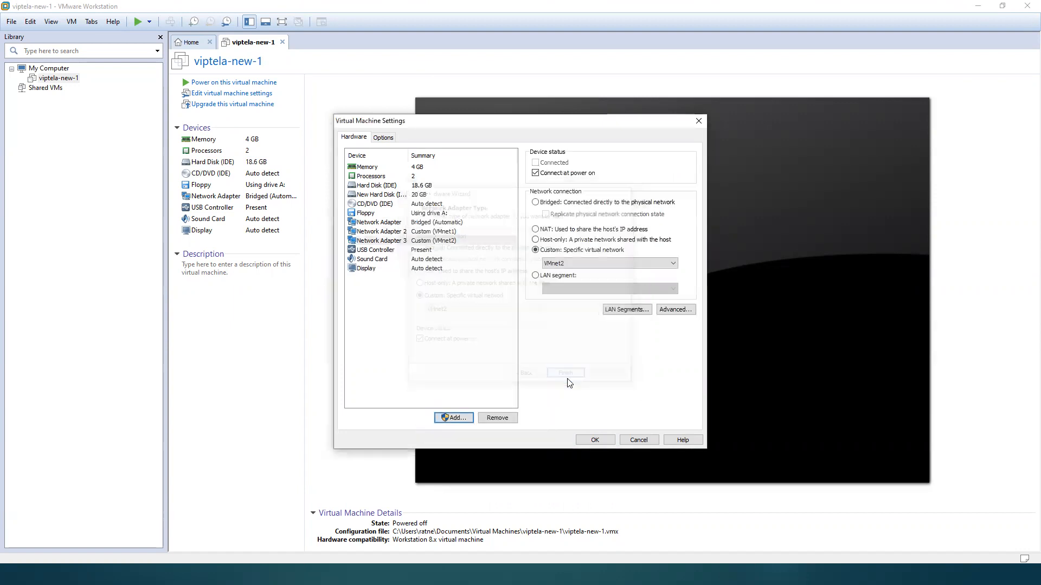
pyautogui.click(595, 438)
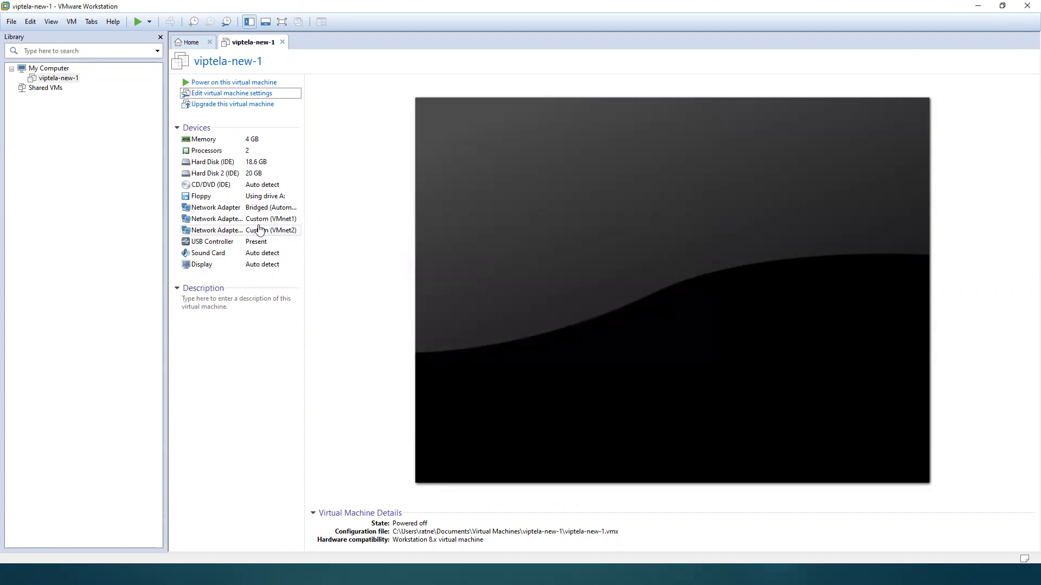
# Step: Check the connection settings of the second network adapter and leave them unchanged
pyautogui.click(232, 219)
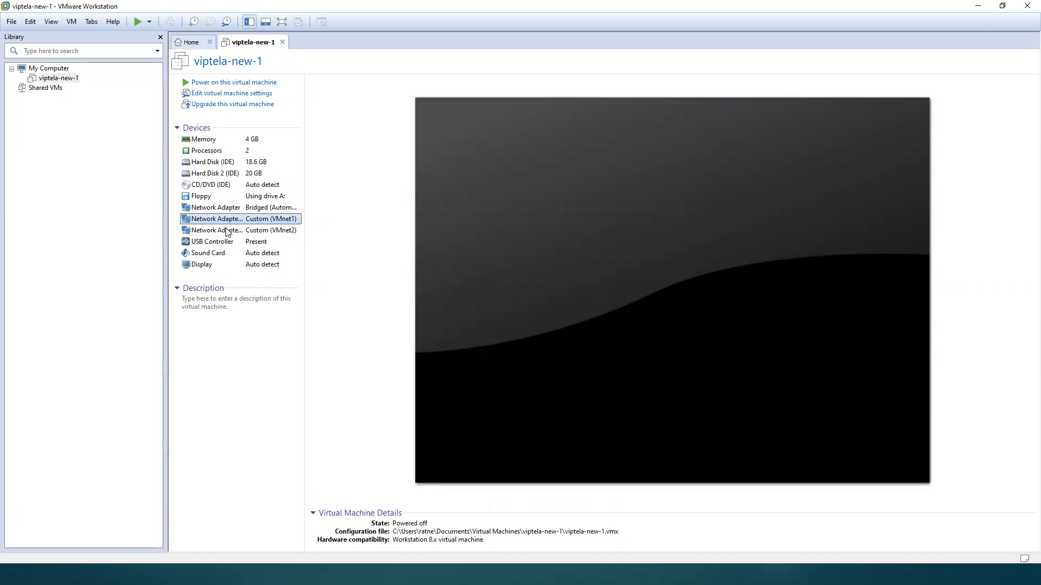
pyautogui.doubleClick(226, 220)
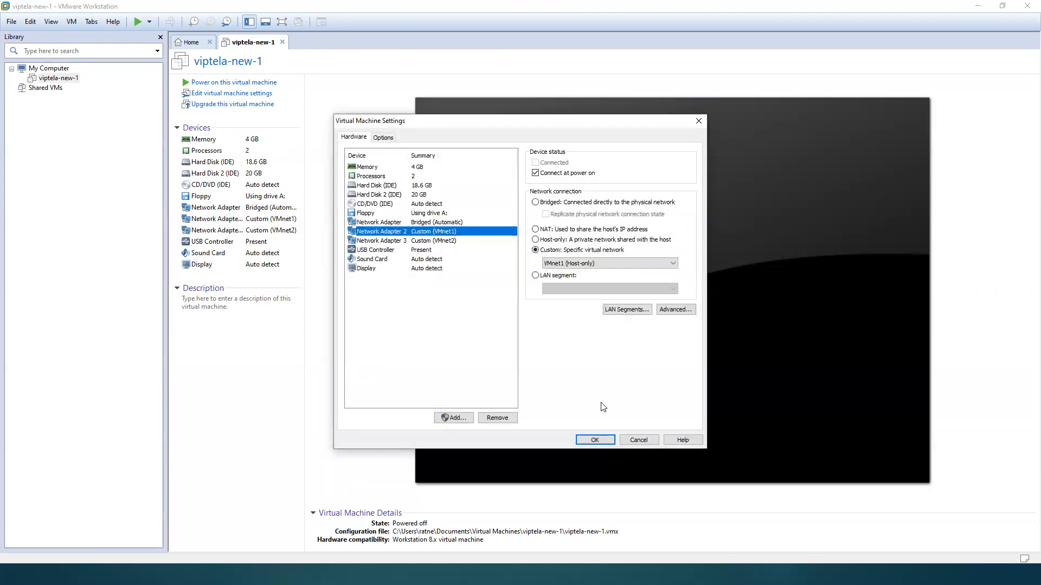
pyautogui.click(640, 439)
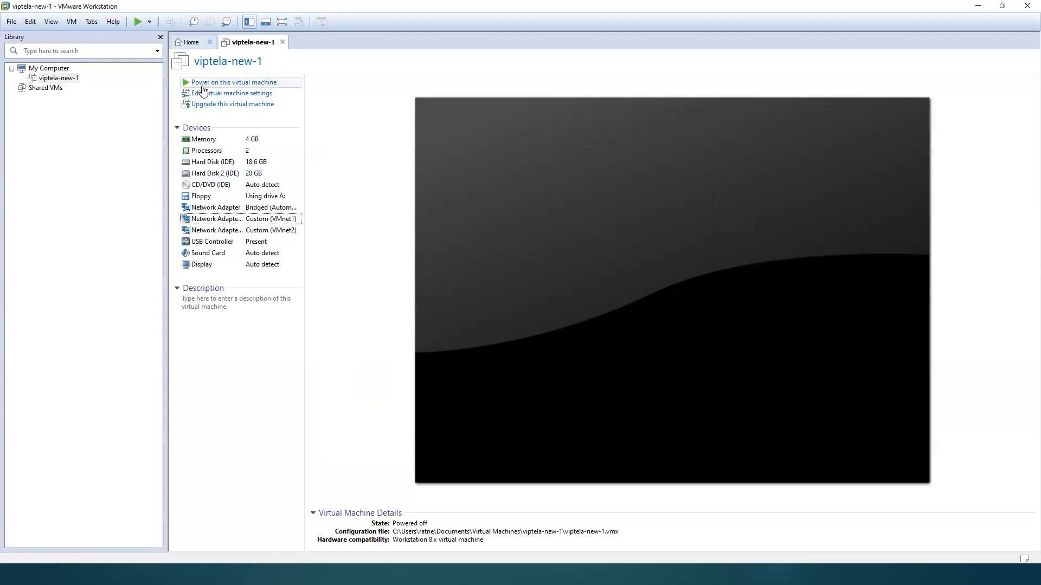
# Step: Power on viptela-new-1 and log in to the vManage console as admin with the account password
pyautogui.click(252, 86)
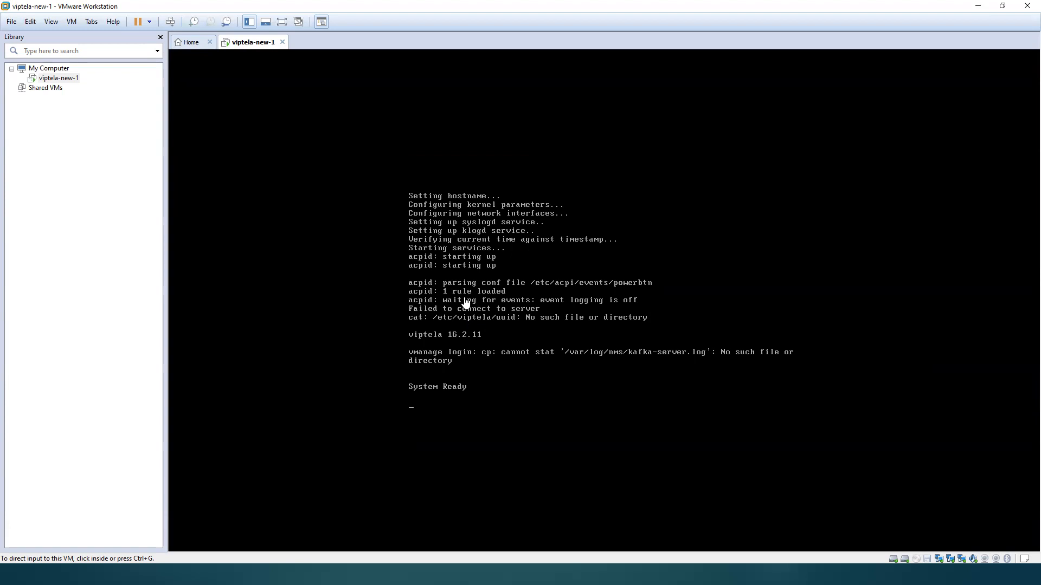
pyautogui.click(544, 150)
pyautogui.write('admin')
pyautogui.press('Return')
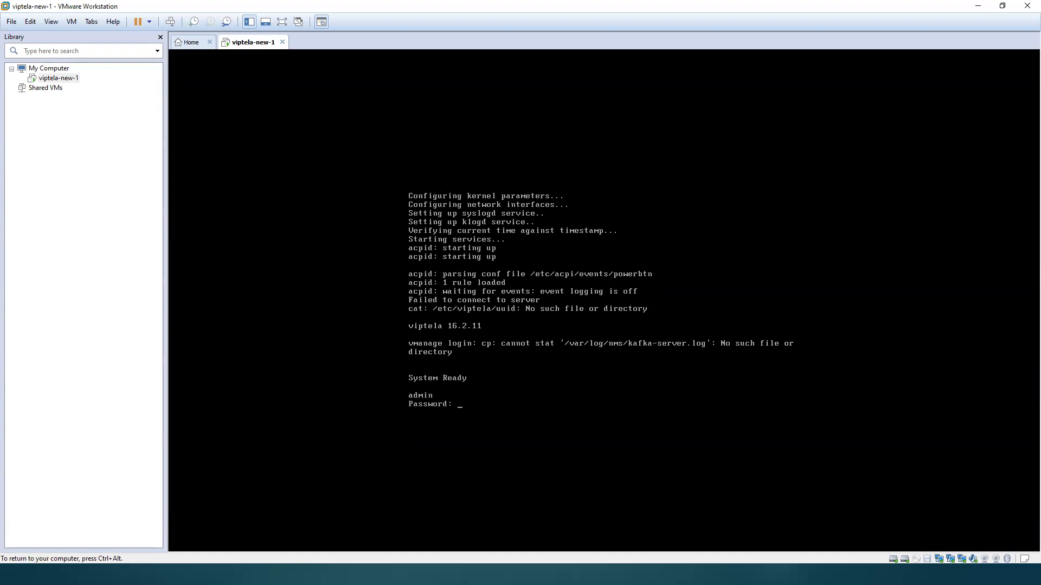
pyautogui.press('Return')
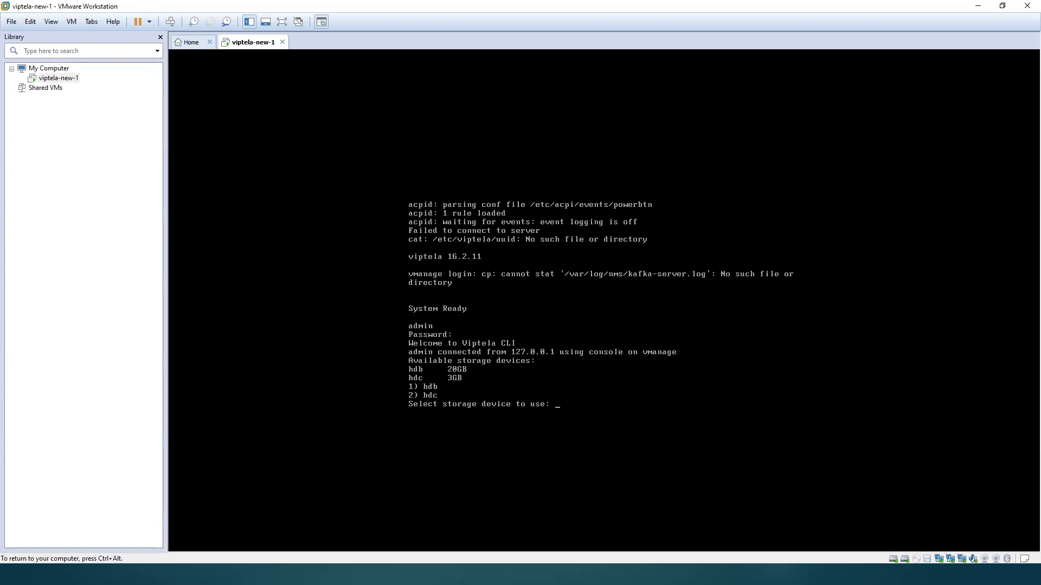
# Step: Choose hdb as the storage device for vManage and agree to format it
pyautogui.write('1')
pyautogui.press('Return')
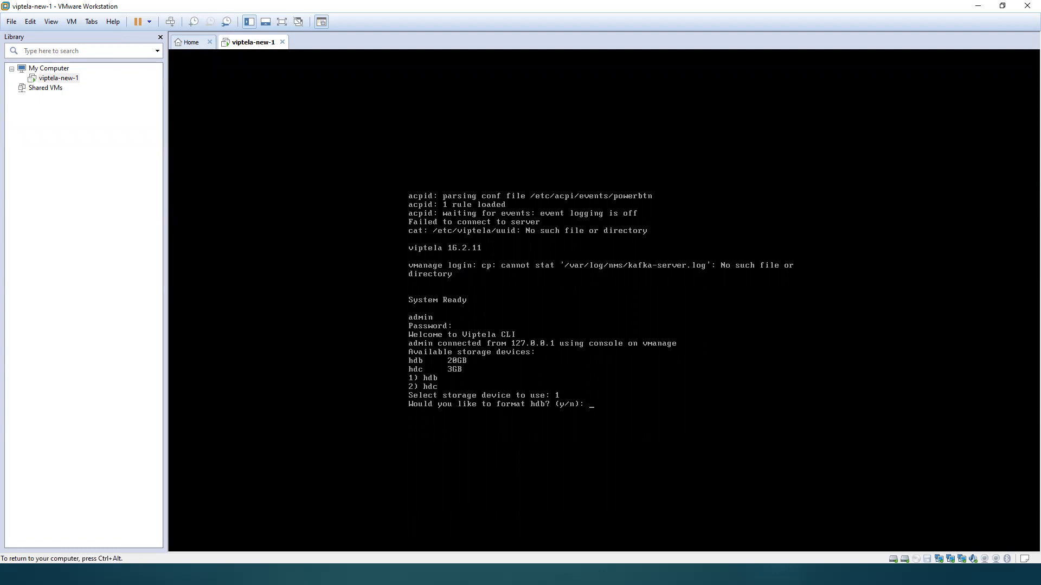
pyautogui.write('y')
pyautogui.press('Return')
pyautogui.write('y')
pyautogui.press('Return')
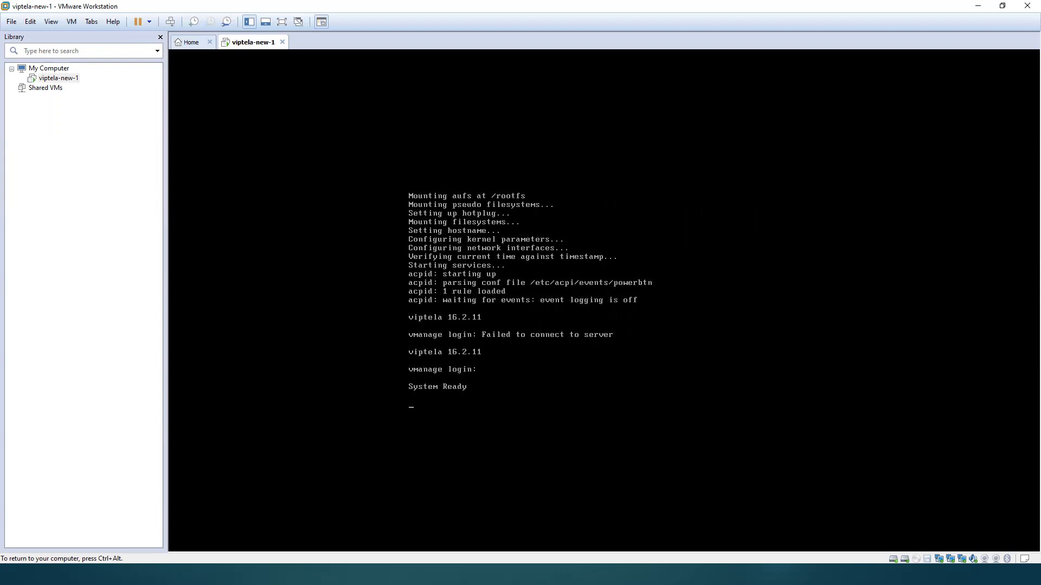
# Step: Log in to the rebooted vManage console as admin with the account password
pyautogui.write('admin')
pyautogui.press('Return')
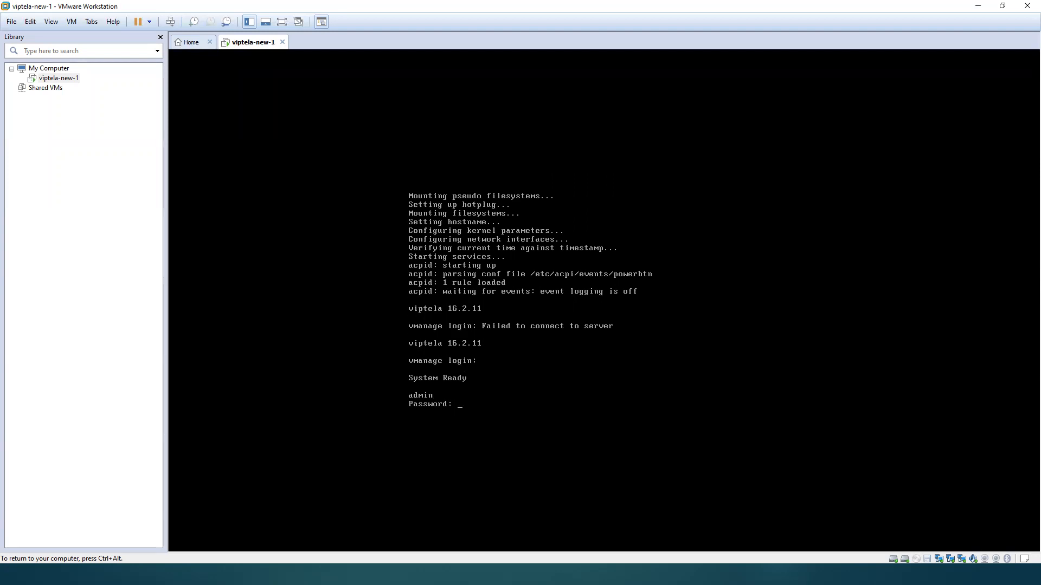
pyautogui.write('admin')
pyautogui.press('Return')
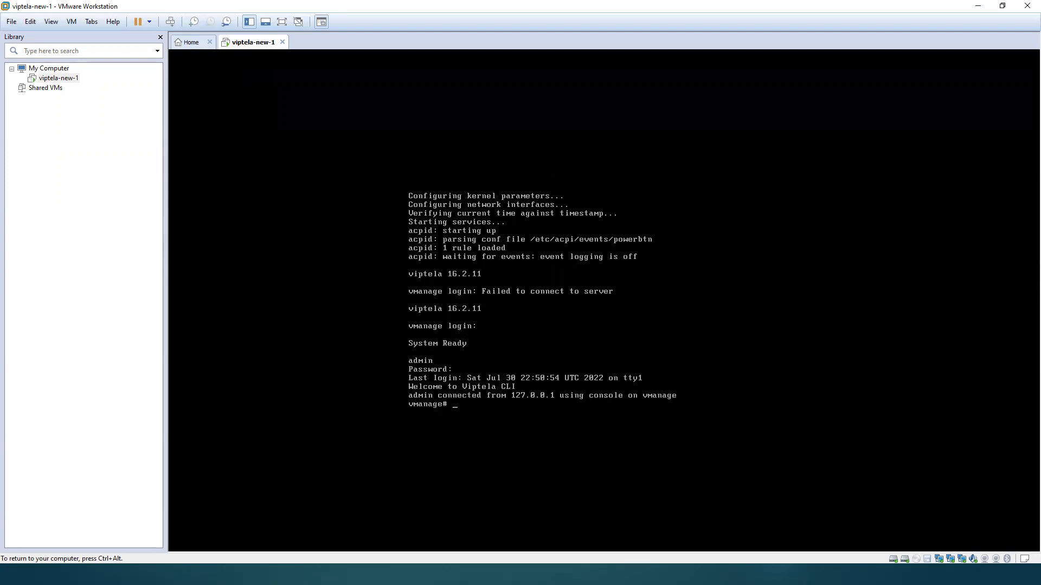
pyautogui.press('Return')
pyautogui.press('Return')
pyautogui.press('Return')
pyautogui.press('Return')
pyautogui.press('Return')
pyautogui.press('Return')
pyautogui.press('Return')
pyautogui.press('Return')
pyautogui.press('Return')
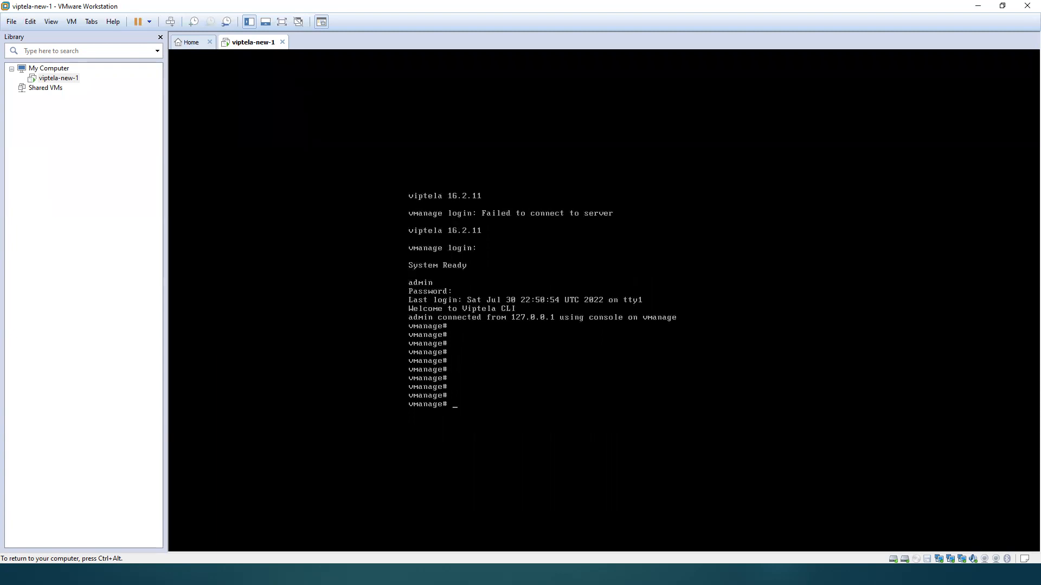
# Step: List the vManage interfaces with the command show interface description
pyautogui.write('show interface description')
pyautogui.press('Return')
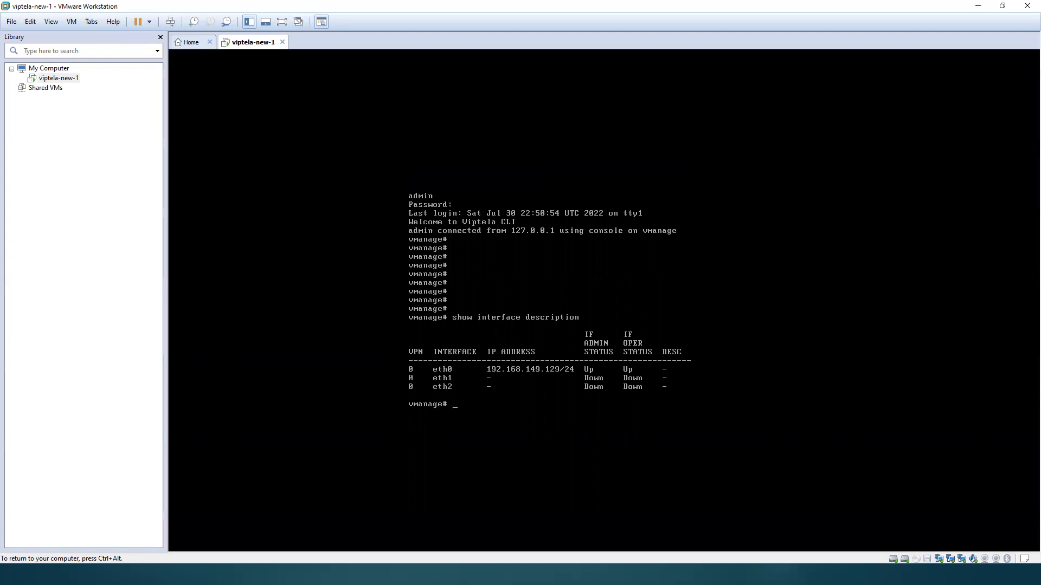
pyautogui.hotkey('alt', 'Tab')
pyautogui.hotkey('alt', 'Tab')
pyautogui.hotkey('alt', 'Tab')
pyautogui.hotkey('ctrl', 'alt')
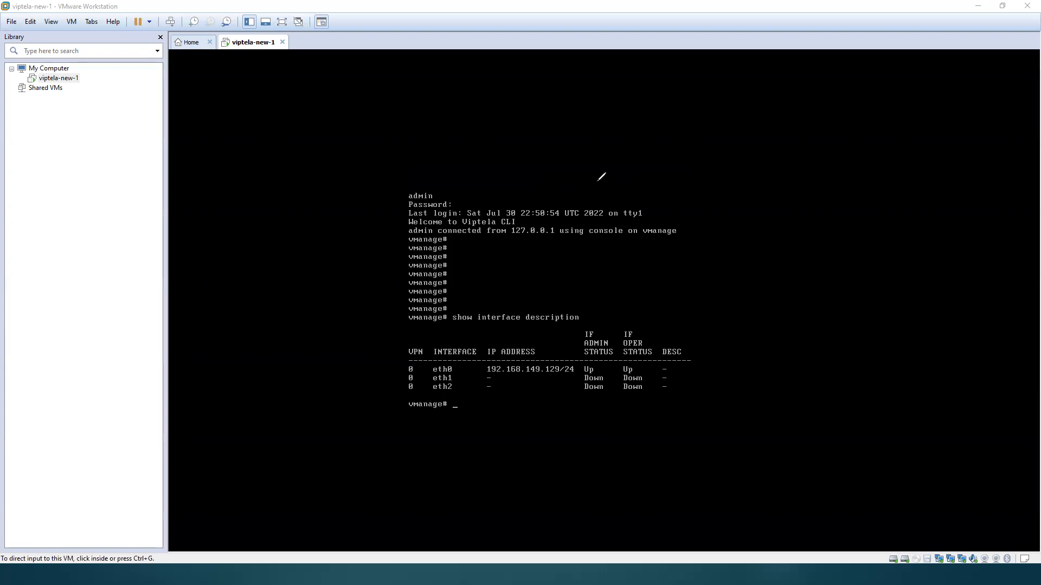
pyautogui.moveTo(355, 327)
pyautogui.mouseDown()
pyautogui.moveTo(359, 484)
pyautogui.moveTo(425, 356)
pyautogui.moveTo(430, 473)
pyautogui.mouseUp()
pyautogui.moveTo(363, 478); pyautogui.dragTo(435, 479)
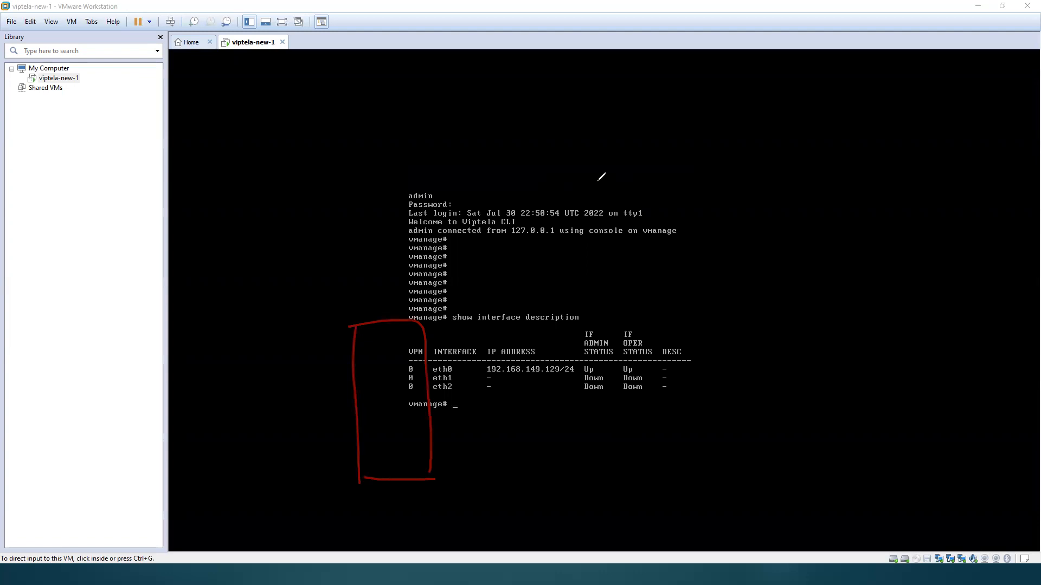
pyautogui.moveTo(741, 276)
pyautogui.mouseDown()
pyautogui.moveTo(789, 290)
pyautogui.moveTo(743, 275)
pyautogui.moveTo(747, 344)
pyautogui.mouseUp()
pyautogui.moveTo(726, 283); pyautogui.dragTo(788, 316)
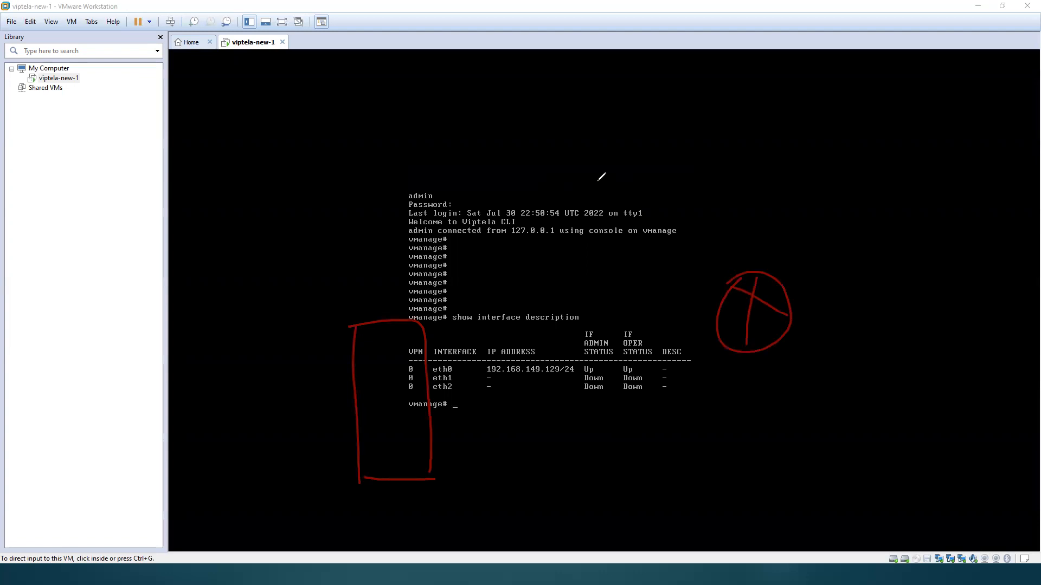
pyautogui.moveTo(777, 269); pyautogui.dragTo(882, 210)
pyautogui.moveTo(822, 275); pyautogui.dragTo(848, 287)
pyautogui.moveTo(868, 249); pyautogui.dragTo(870, 276)
pyautogui.moveTo(880, 234)
pyautogui.mouseDown()
pyautogui.moveTo(883, 263)
pyautogui.moveTo(911, 235)
pyautogui.mouseUp()
pyautogui.click(900, 217)
pyautogui.moveTo(916, 195); pyautogui.dragTo(931, 228)
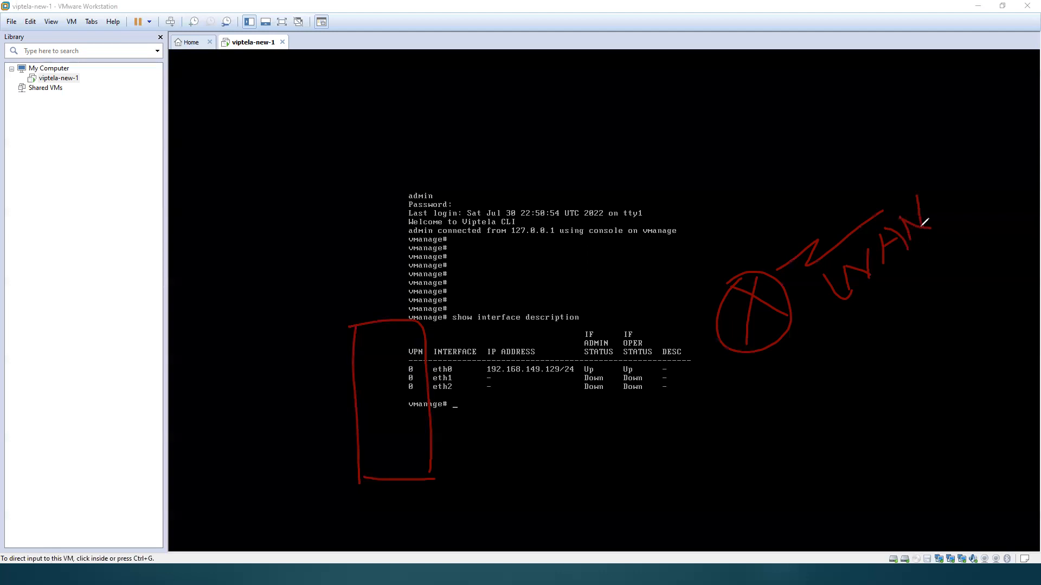
pyautogui.moveTo(779, 333); pyautogui.dragTo(784, 403)
pyautogui.moveTo(724, 427); pyautogui.dragTo(871, 408)
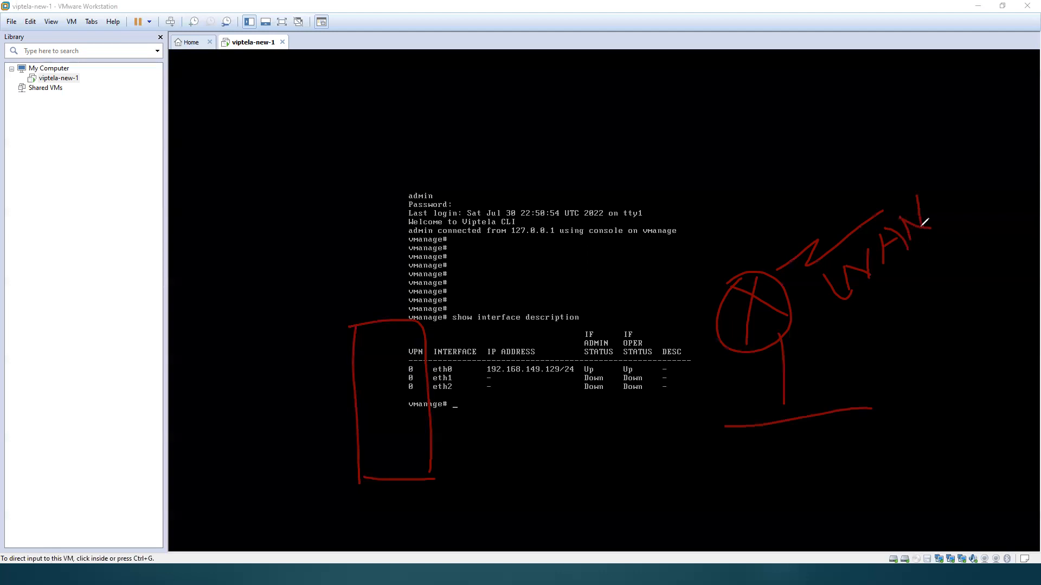
pyautogui.moveTo(808, 369)
pyautogui.mouseDown()
pyautogui.moveTo(821, 363)
pyautogui.moveTo(825, 381)
pyautogui.moveTo(891, 380)
pyautogui.mouseUp()
pyautogui.moveTo(818, 431); pyautogui.dragTo(833, 472)
pyautogui.moveTo(877, 422)
pyautogui.mouseDown()
pyautogui.moveTo(864, 441)
pyautogui.moveTo(889, 468)
pyautogui.moveTo(891, 437)
pyautogui.mouseUp()
pyautogui.moveTo(827, 425); pyautogui.dragTo(862, 466)
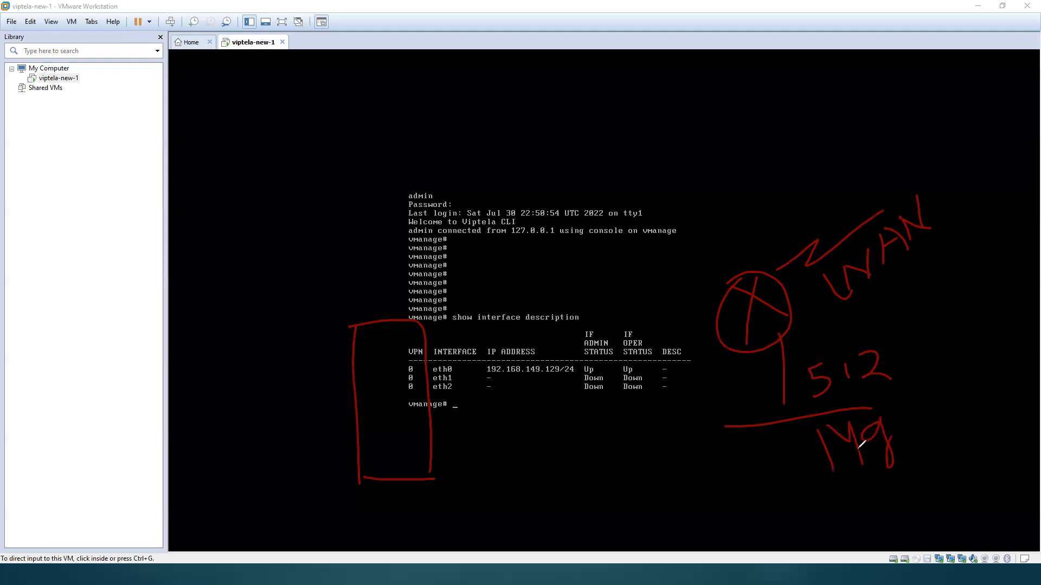
pyautogui.moveTo(889, 424)
pyautogui.mouseDown()
pyautogui.moveTo(912, 408)
pyautogui.moveTo(922, 424)
pyautogui.mouseUp()
pyautogui.moveTo(935, 375)
pyautogui.mouseDown()
pyautogui.moveTo(941, 418)
pyautogui.moveTo(947, 386)
pyautogui.mouseUp()
pyautogui.moveTo(728, 229)
pyautogui.mouseDown()
pyautogui.moveTo(762, 218)
pyautogui.moveTo(775, 248)
pyautogui.mouseUp()
pyautogui.moveTo(750, 199); pyautogui.dragTo(785, 227)
pyautogui.moveTo(799, 178)
pyautogui.mouseDown()
pyautogui.moveTo(807, 224)
pyautogui.moveTo(800, 210)
pyautogui.moveTo(840, 204)
pyautogui.moveTo(830, 209)
pyautogui.mouseUp()
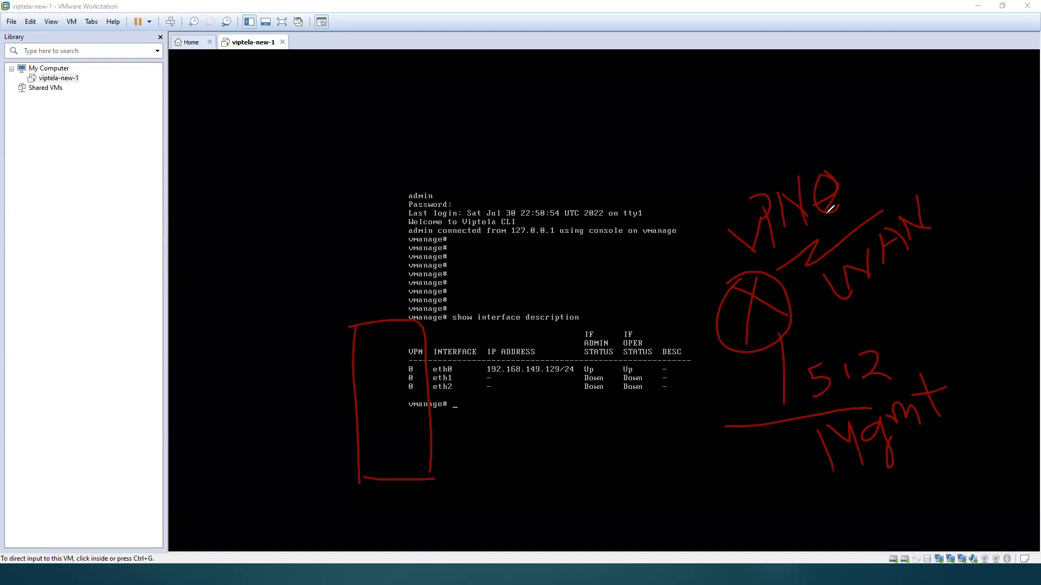
pyautogui.moveTo(458, 367)
pyautogui.mouseDown()
pyautogui.moveTo(478, 386)
pyautogui.moveTo(517, 482)
pyautogui.moveTo(521, 453)
pyautogui.moveTo(554, 434)
pyautogui.moveTo(582, 484)
pyautogui.mouseUp()
pyautogui.click(534, 448)
pyautogui.moveTo(535, 452)
pyautogui.mouseDown()
pyautogui.moveTo(549, 474)
pyautogui.moveTo(538, 479)
pyautogui.mouseUp()
pyautogui.moveTo(568, 430)
pyautogui.mouseDown()
pyautogui.moveTo(581, 458)
pyautogui.moveTo(632, 463)
pyautogui.mouseUp()
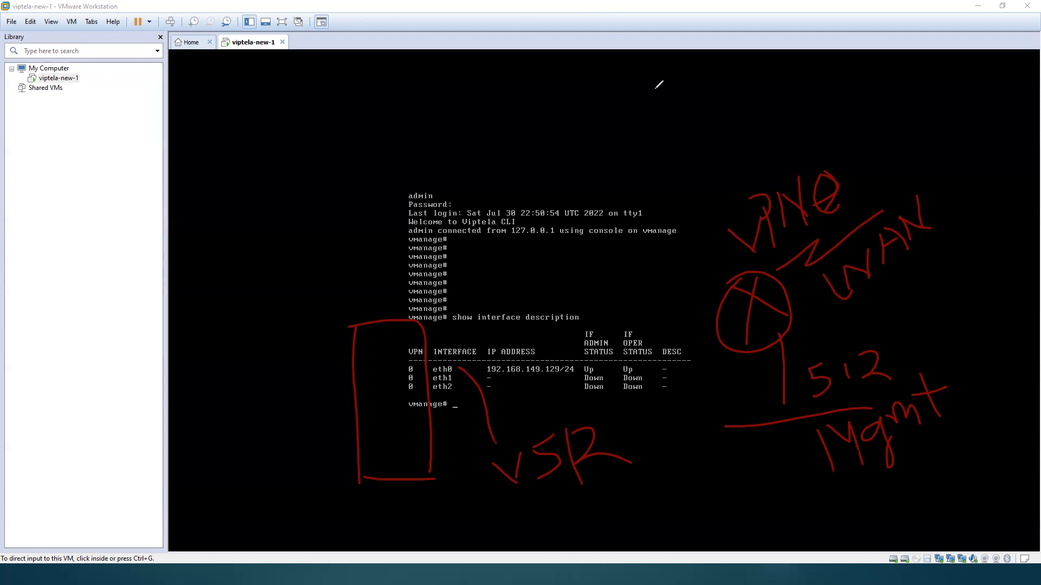
pyautogui.press('e')
pyautogui.moveTo(666, 198)
pyautogui.mouseDown()
pyautogui.moveTo(688, 199)
pyautogui.moveTo(687, 248)
pyautogui.mouseUp()
pyautogui.moveTo(683, 329)
pyautogui.mouseDown()
pyautogui.moveTo(674, 383)
pyautogui.moveTo(615, 412)
pyautogui.mouseUp()
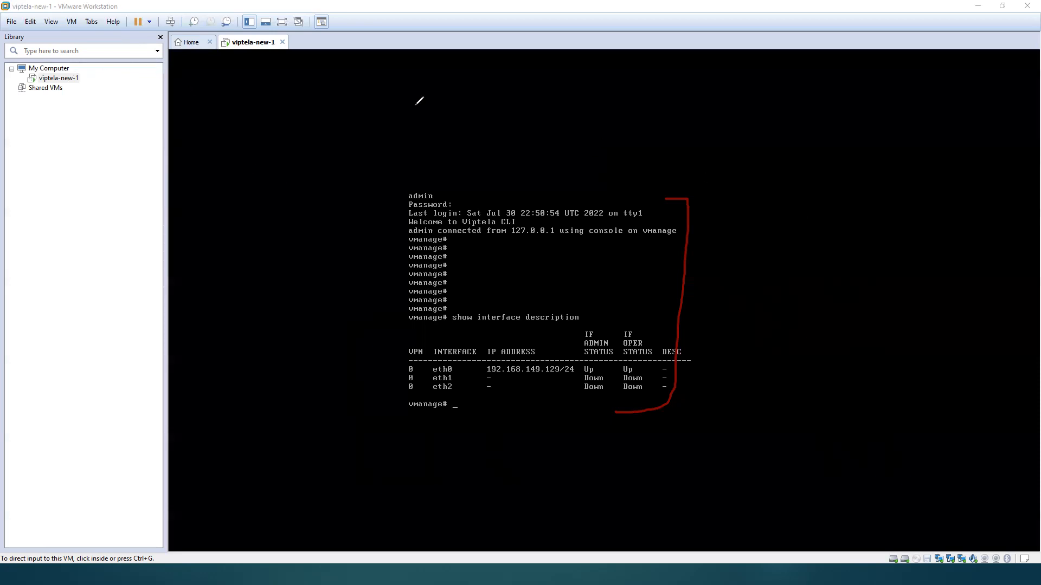
# Step: Power off viptela-new-1, power it on again and direct input to its console
pyautogui.rightClick(76, 79)
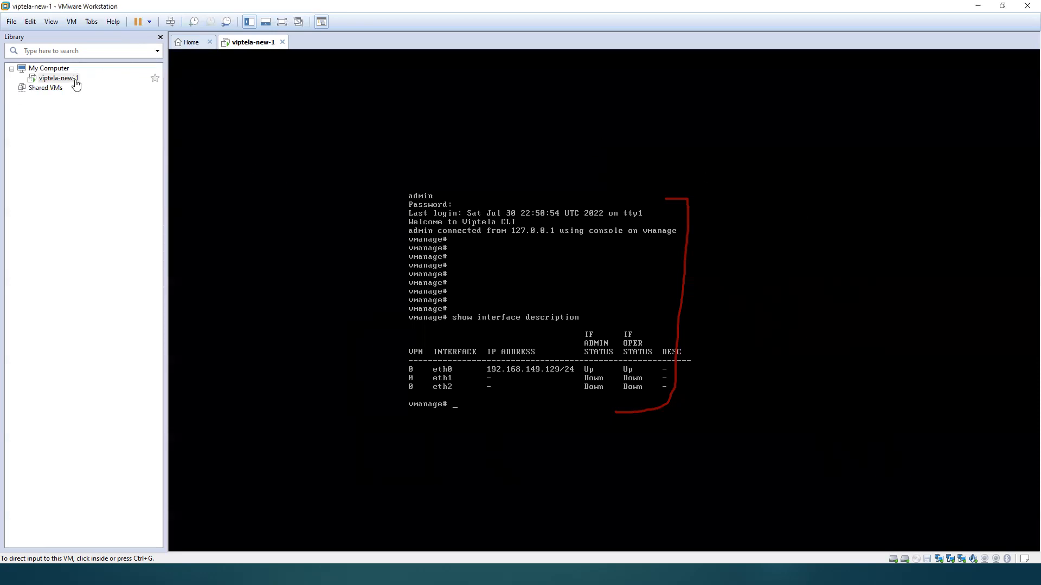
pyautogui.moveTo(116, 137)
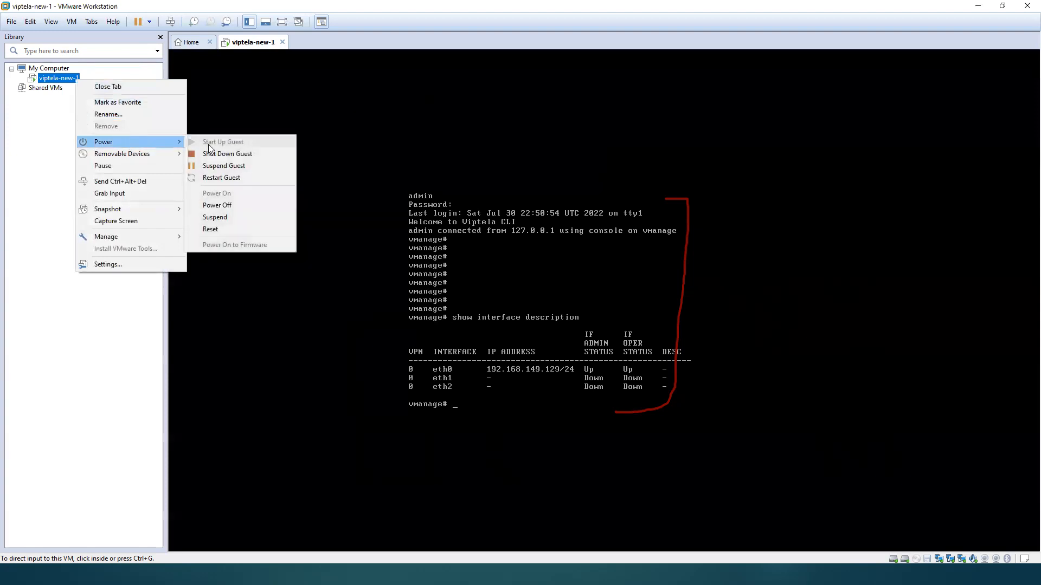
pyautogui.click(229, 208)
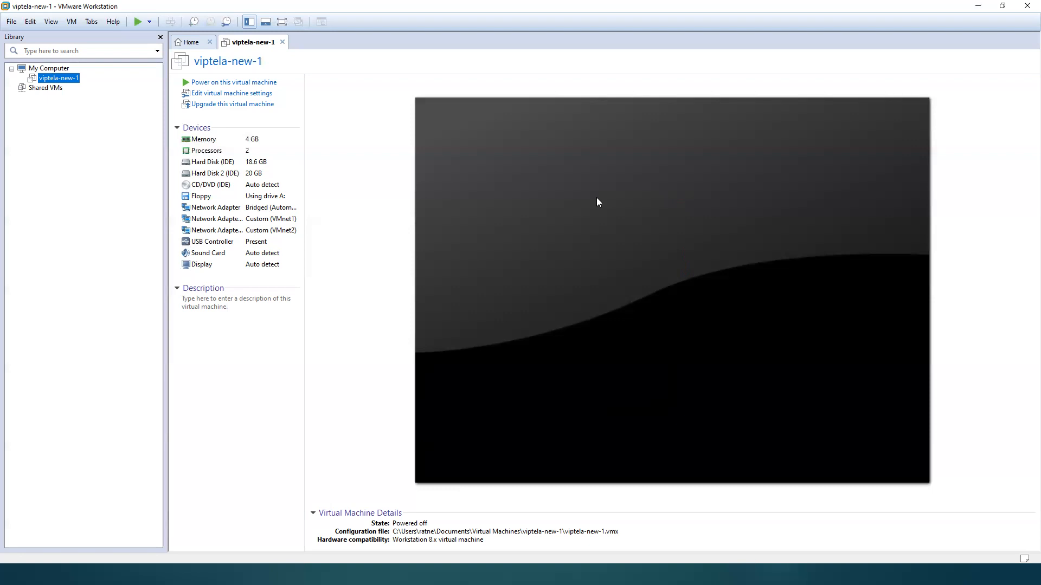
pyautogui.click(216, 82)
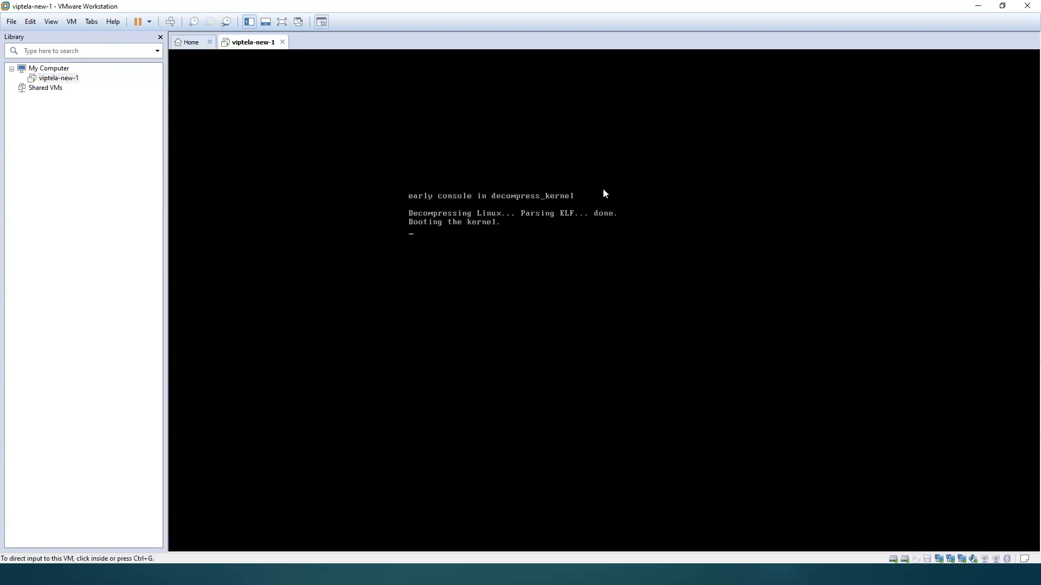
pyautogui.click(595, 253)
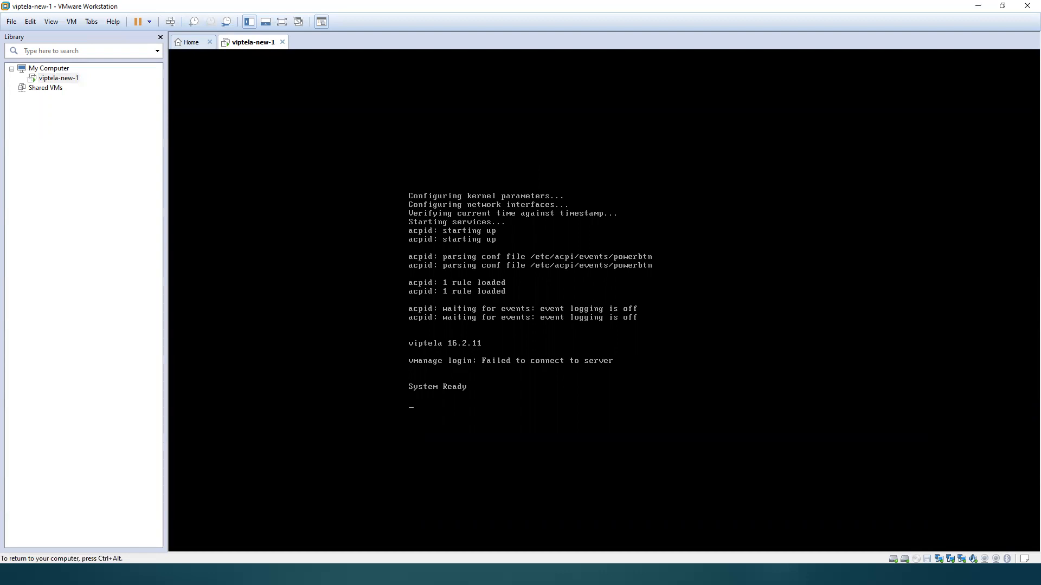
# Step: Log in to the restarted vManage console as admin with the account password
pyautogui.write('admin')
pyautogui.press('Return')
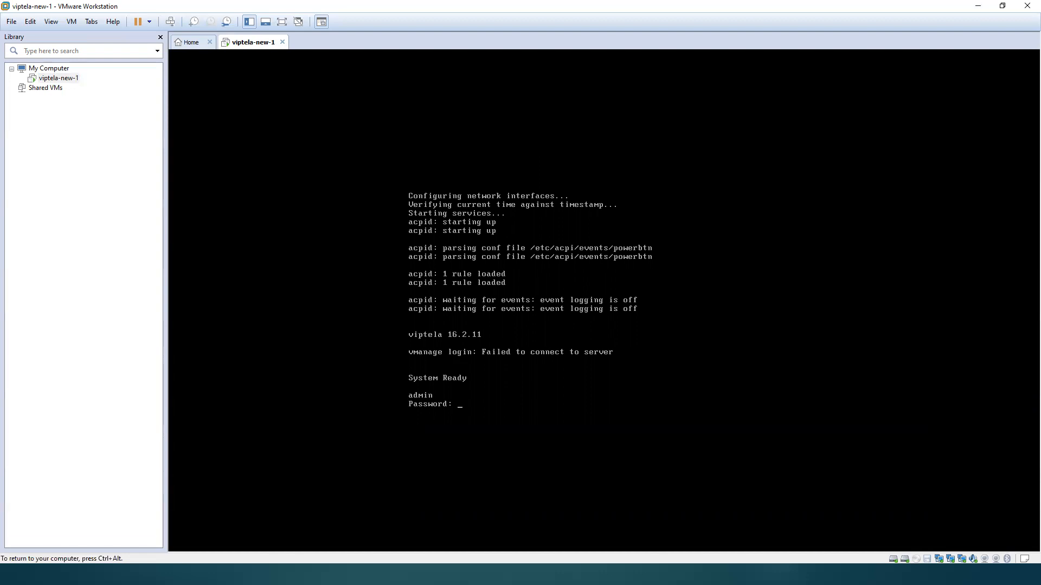
pyautogui.press('Return')
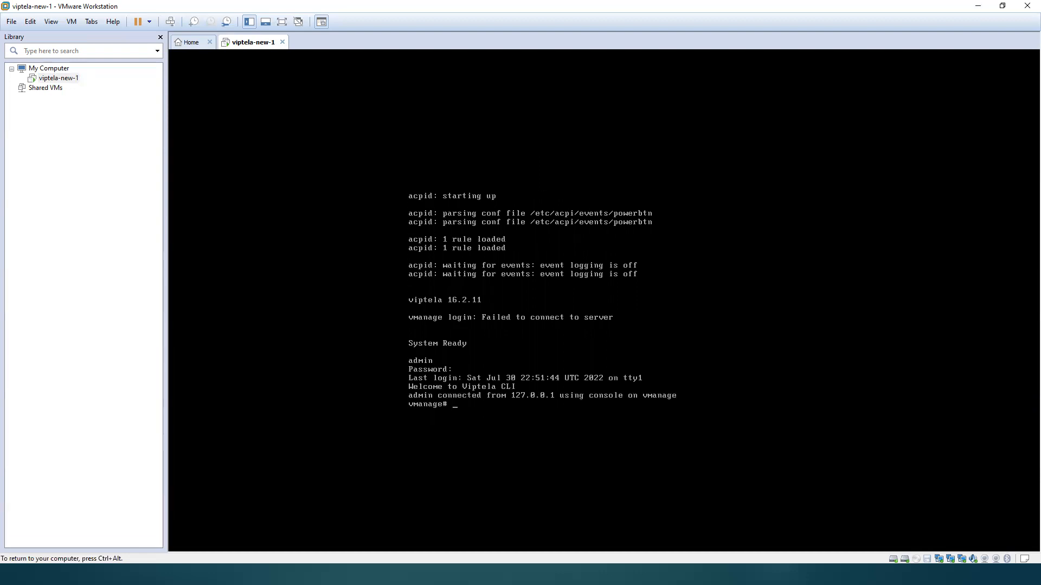
# Step: Check the interfaces, addresses and status after the restart with show interface description
pyautogui.write('sho w')
pyautogui.press('BackSpace')
pyautogui.press('BackSpace')
pyautogui.write('w itn')
pyautogui.press('Return')
pyautogui.press('BackSpace')
pyautogui.press('BackSpace')
pyautogui.write('nterface description')
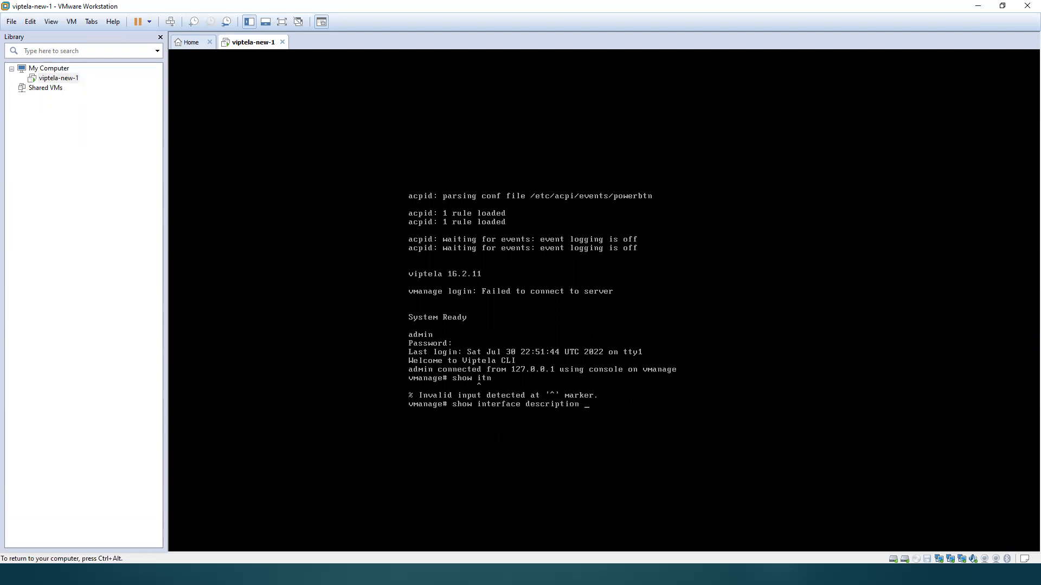
pyautogui.press('Return')
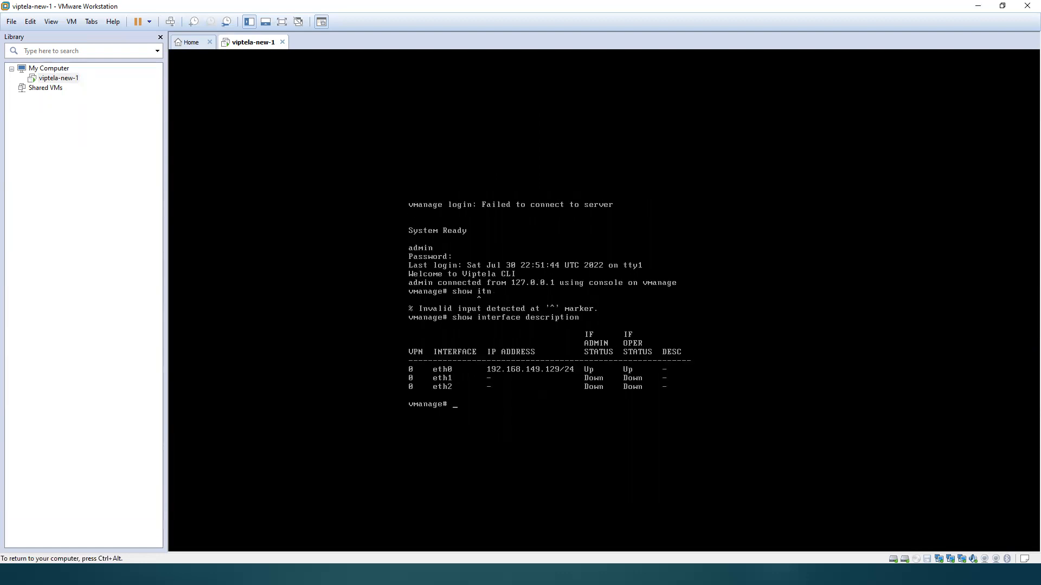
pyautogui.hotkey('ctrl', 'alt')
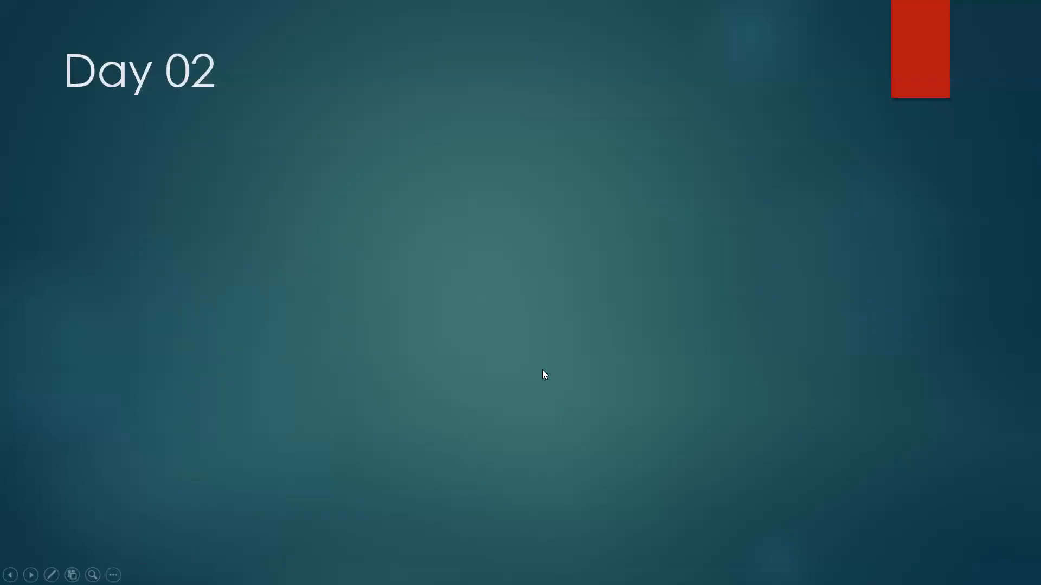
pyautogui.click(542, 370)
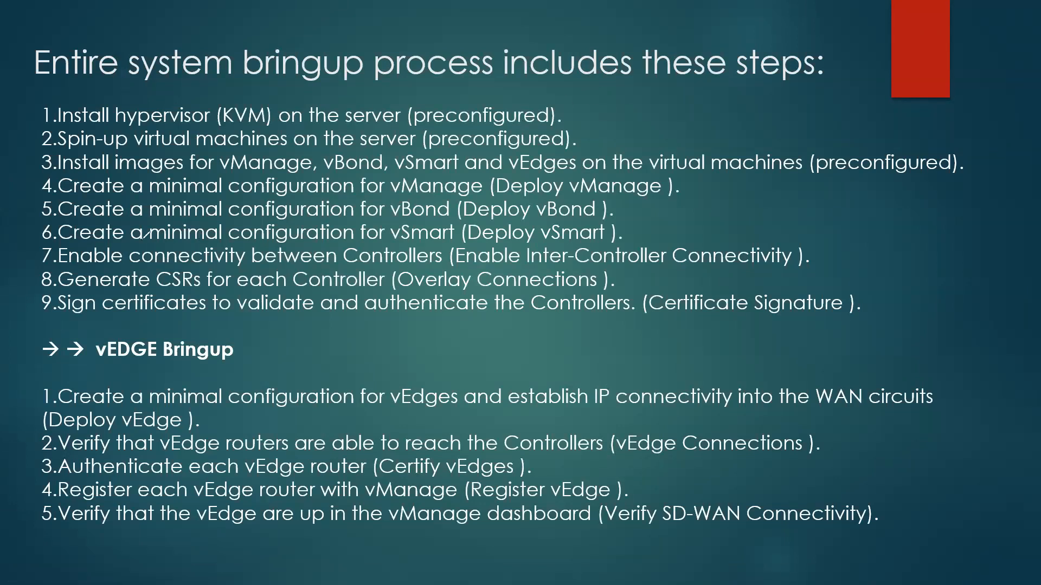
pyautogui.moveTo(162, 200); pyautogui.dragTo(622, 194)
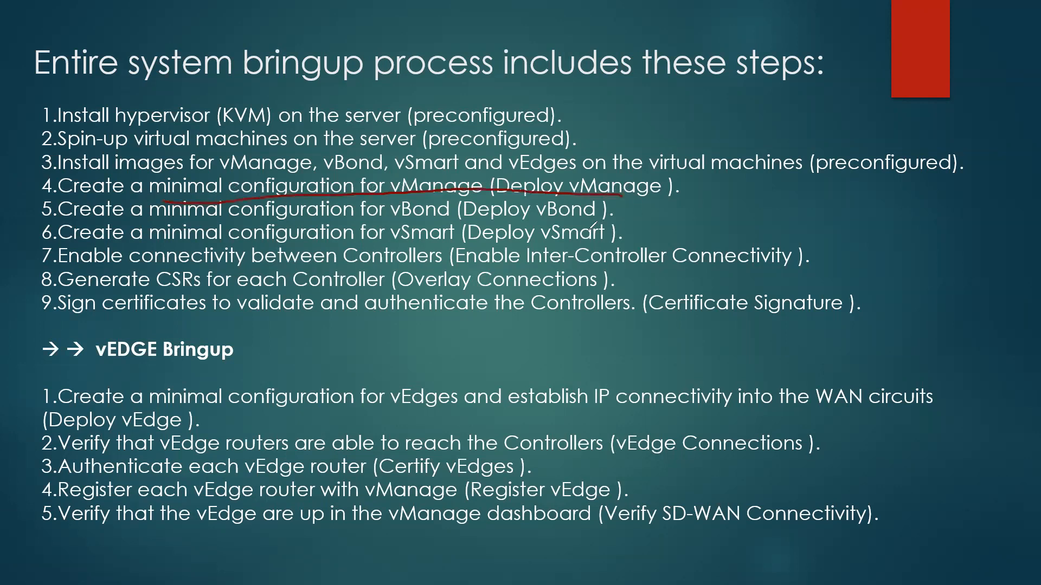
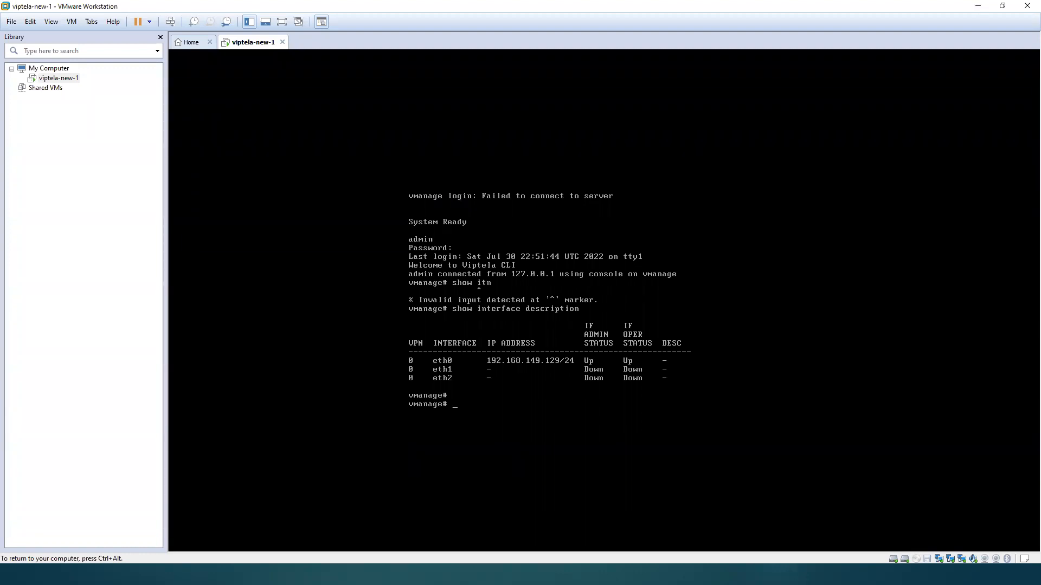
# Step: Show the running configuration of VPN 0
pyautogui.write('sh run vpn 0')
pyautogui.press('Return')
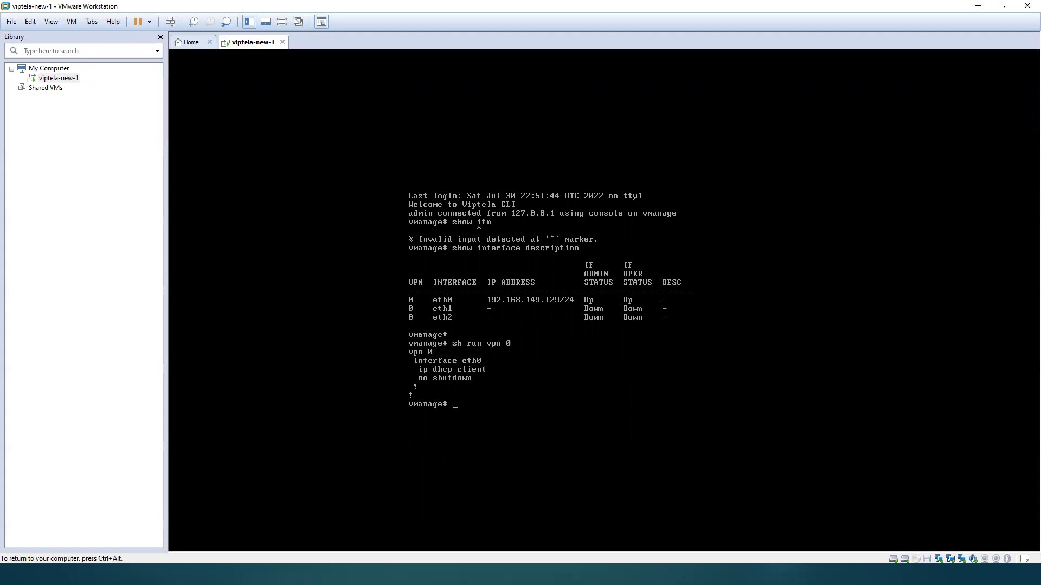
# Step: Enter terminal configuration mode and remove interface eth2 from VPN 0
pyautogui.write('conf t')
pyautogui.press('Return')
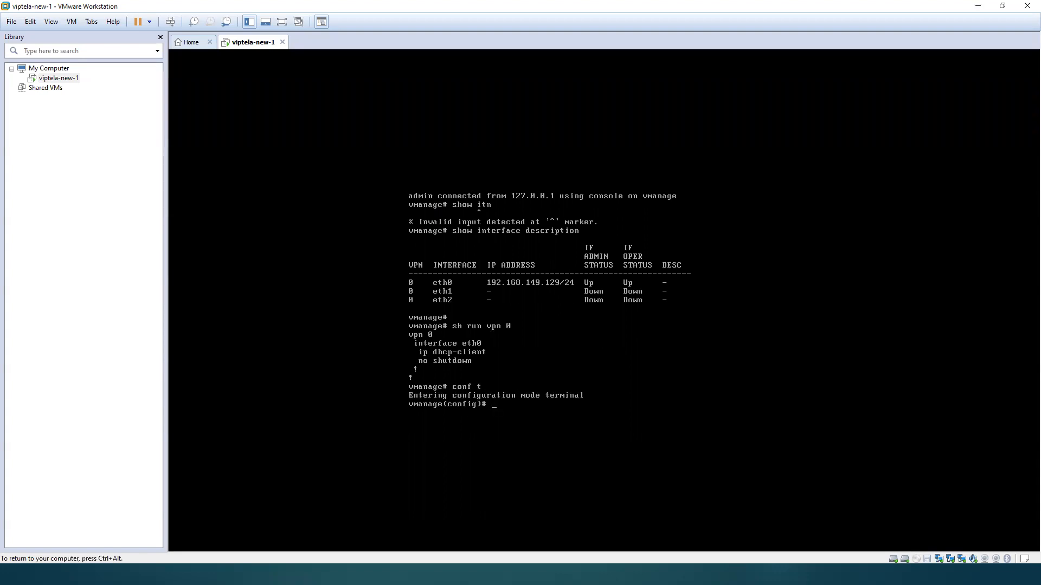
pyautogui.write('vpn 0')
pyautogui.press('Return')
pyautogui.write('no interface ')
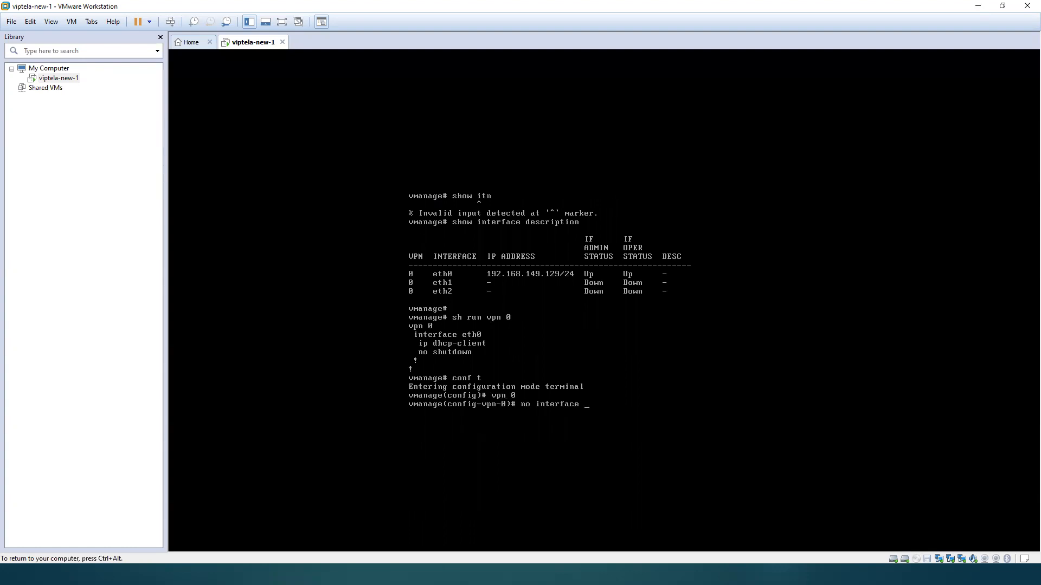
pyautogui.write('eth2')
pyautogui.press('Return')
# Step: Add interface eth2 to VPN 512 and enable it with no shutdown
pyautogui.write('vpn ')
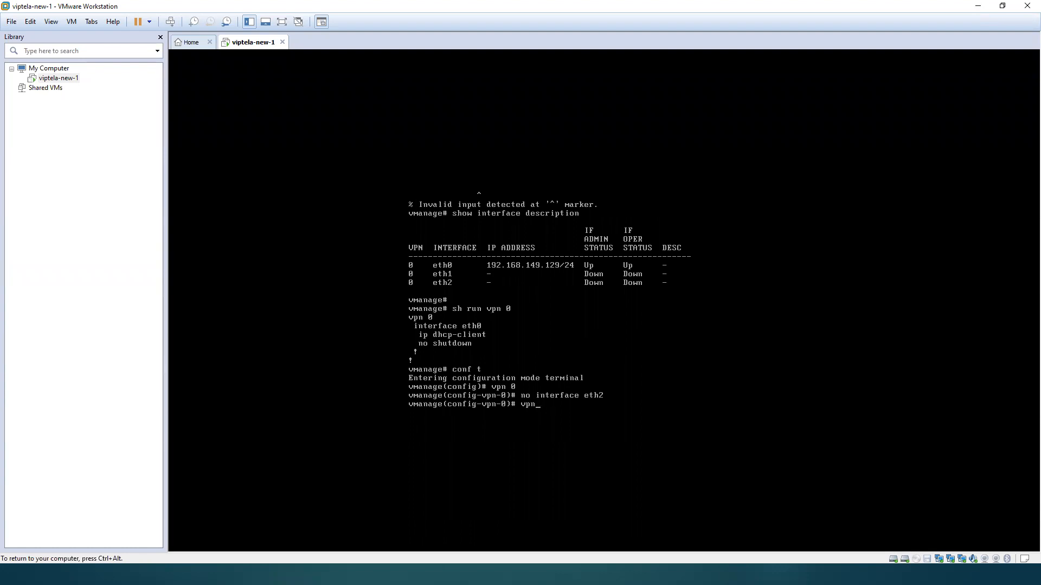
pyautogui.write('512')
pyautogui.press('Return')
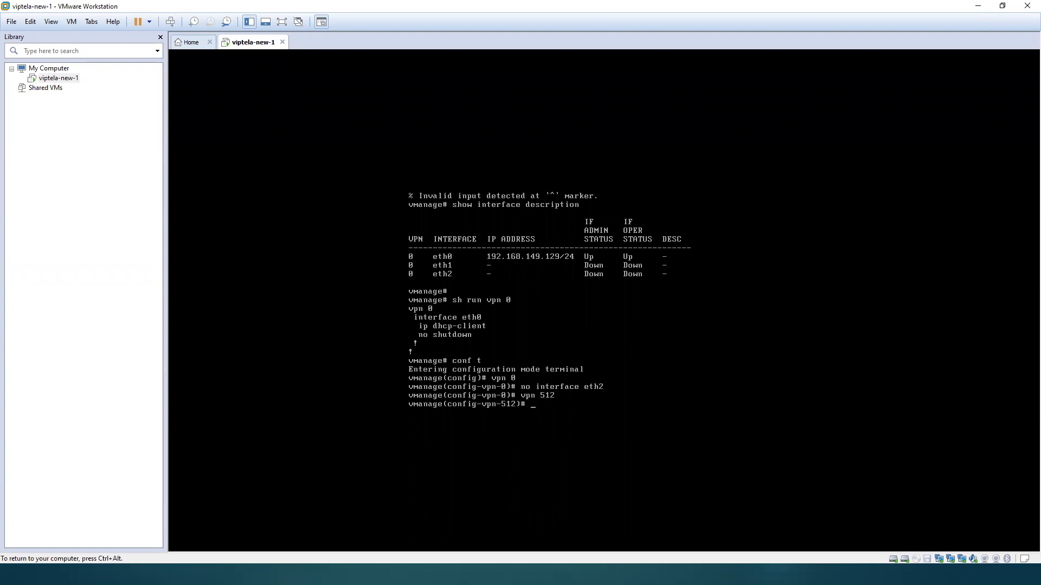
pyautogui.write('interface eth2')
pyautogui.press('Return')
pyautogui.write('no shutdown')
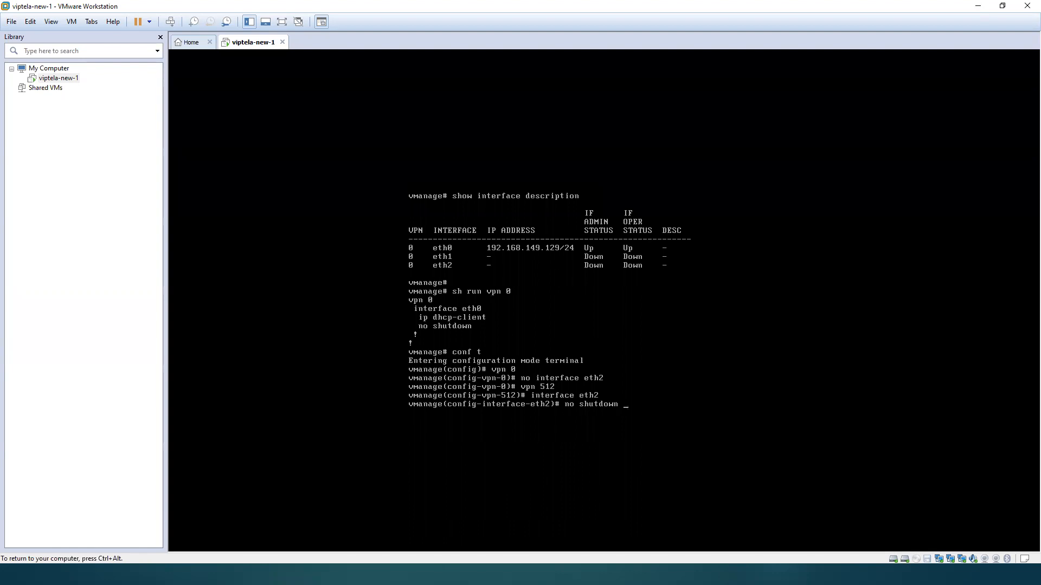
pyautogui.press('Return')
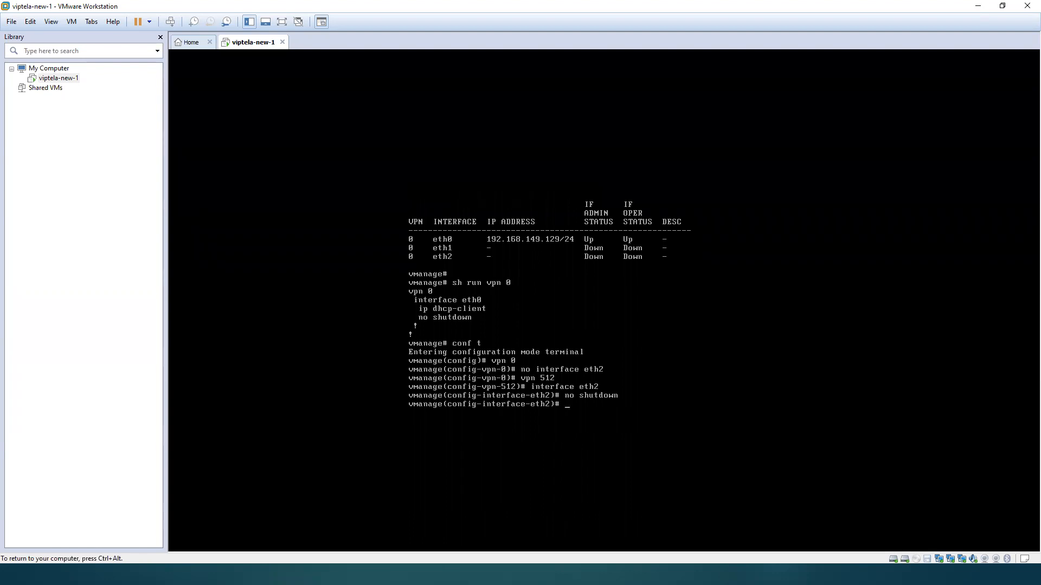
# Step: Set eth2 to ip dhcp-client and apply the configuration with commit and-quit
pyautogui.write('ip dhcp-client')
pyautogui.press('Return')
pyautogui.write('commit ')
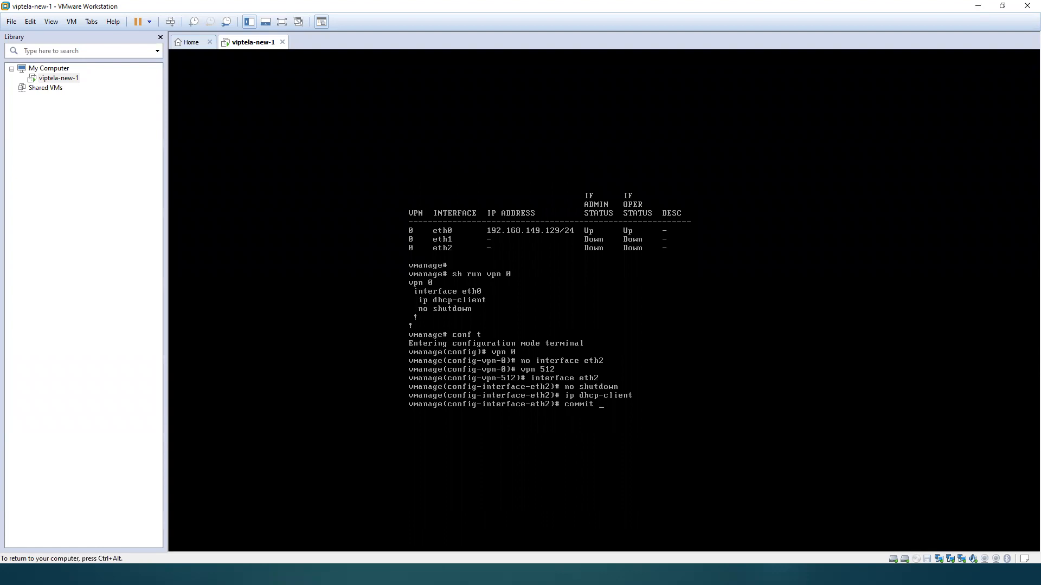
pyautogui.write('and-quit')
pyautogui.press('Return')
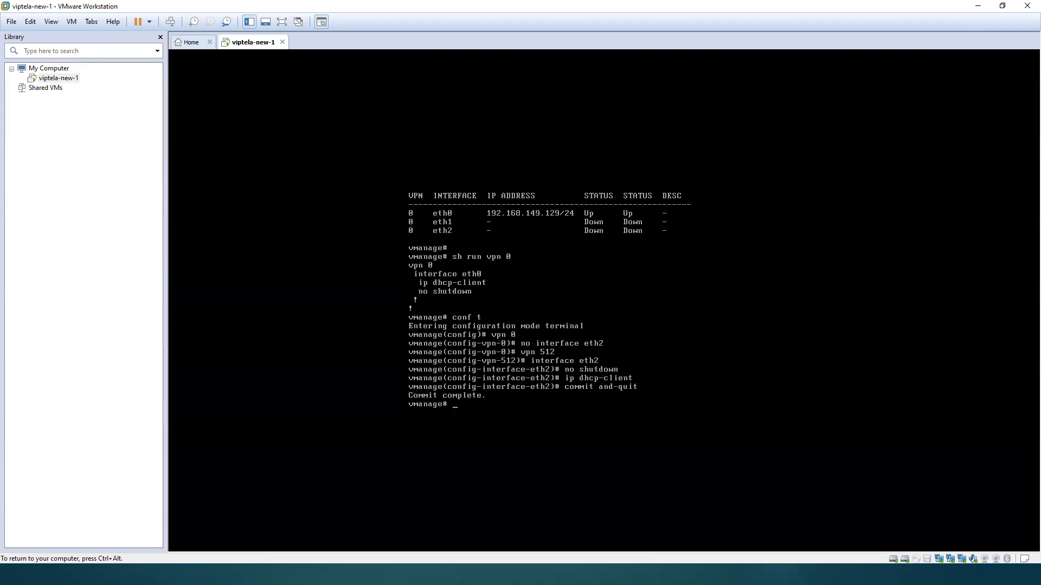
# Step: Check the interface addresses and status repeatedly with show interface description
pyautogui.write('show interface description')
pyautogui.press('Return')
pyautogui.press('Up')
pyautogui.press('Return')
pyautogui.press('Up')
pyautogui.press('Return')
pyautogui.press('Up')
pyautogui.press('Return')
pyautogui.press('Up')
pyautogui.press('Return')
pyautogui.press('Up')
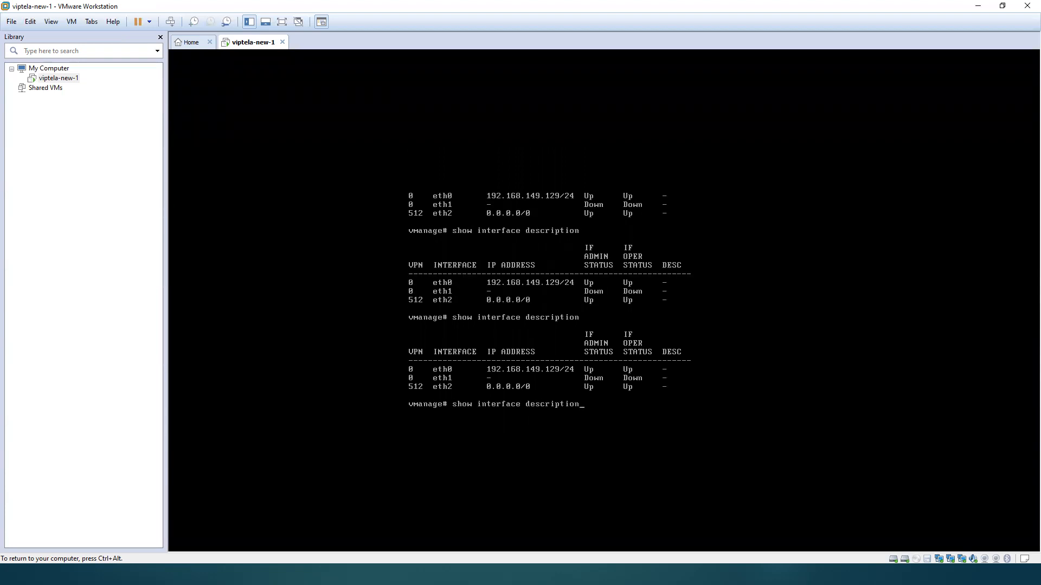
pyautogui.press('Down')
pyautogui.press('Up')
pyautogui.press('Down')
pyautogui.press('Up')
pyautogui.press('Down')
pyautogui.press('Up')
pyautogui.press('Down')
pyautogui.press('Up')
pyautogui.press('Down')
pyautogui.press('Up')
pyautogui.press('Down')
pyautogui.press('Up')
pyautogui.press('Down')
pyautogui.press('Up')
pyautogui.press('Down')
# Step: Enter terminal configuration mode and remove interface eth0 from VPN 0
pyautogui.write('conftt')
pyautogui.press('Return')
pyautogui.write('vpn ')
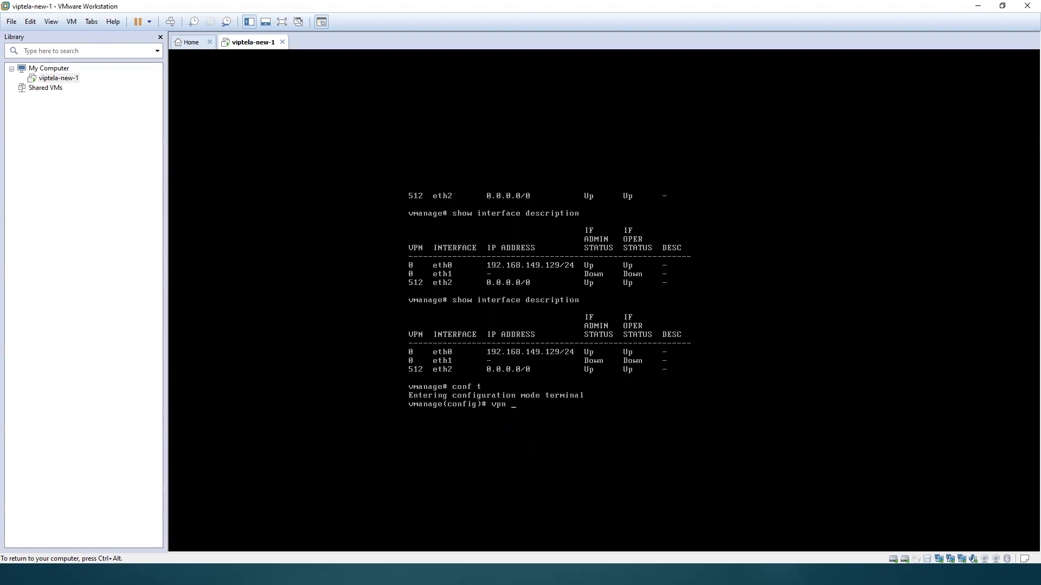
pyautogui.write('0')
pyautogui.press('Return')
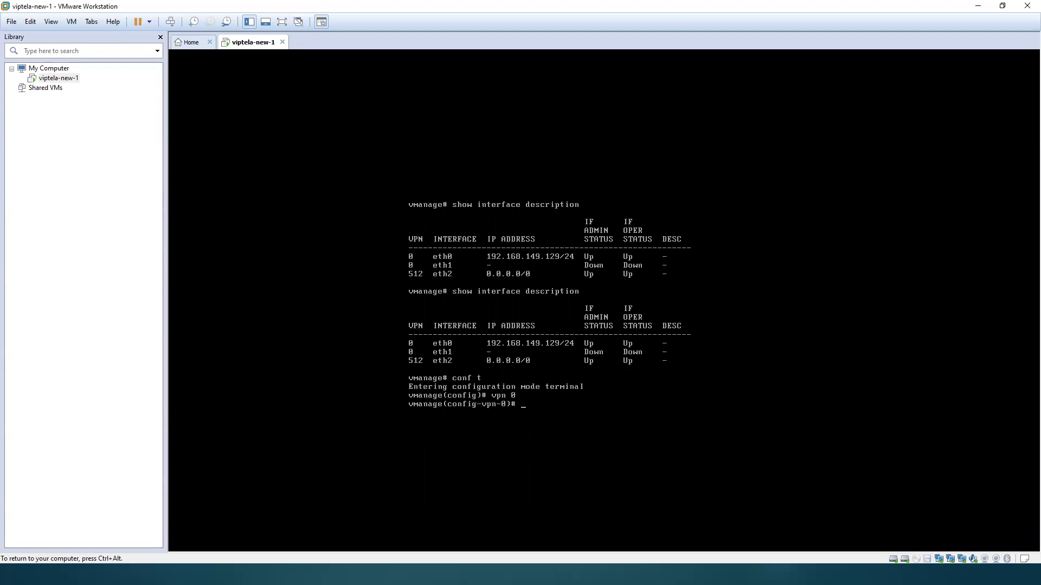
pyautogui.write('no interface eth0')
pyautogui.press('Return')
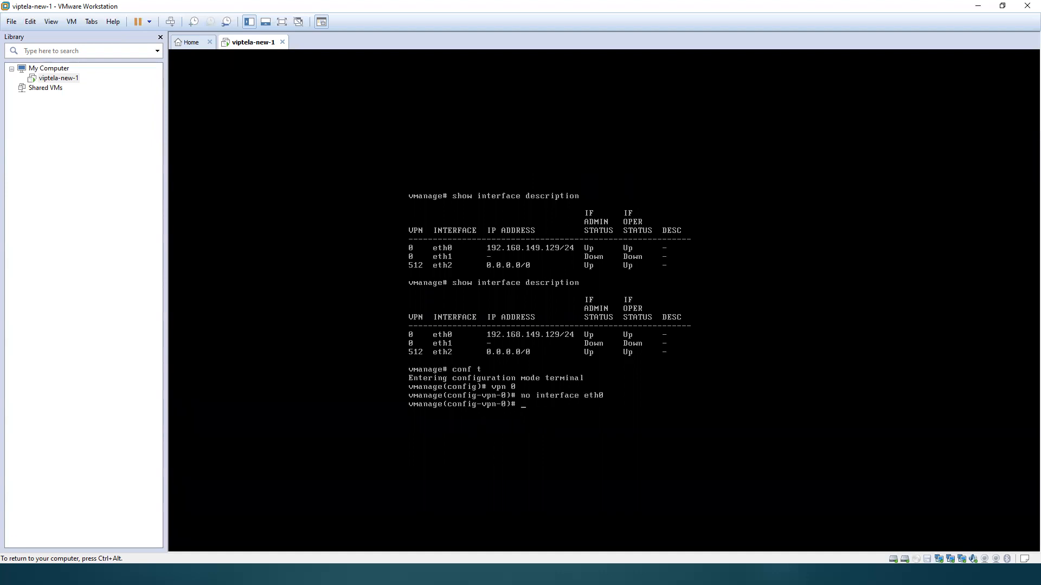
# Step: Switch to VPN 512 and remove interface eth2 from it
pyautogui.write('vpn')
pyautogui.press('Return')
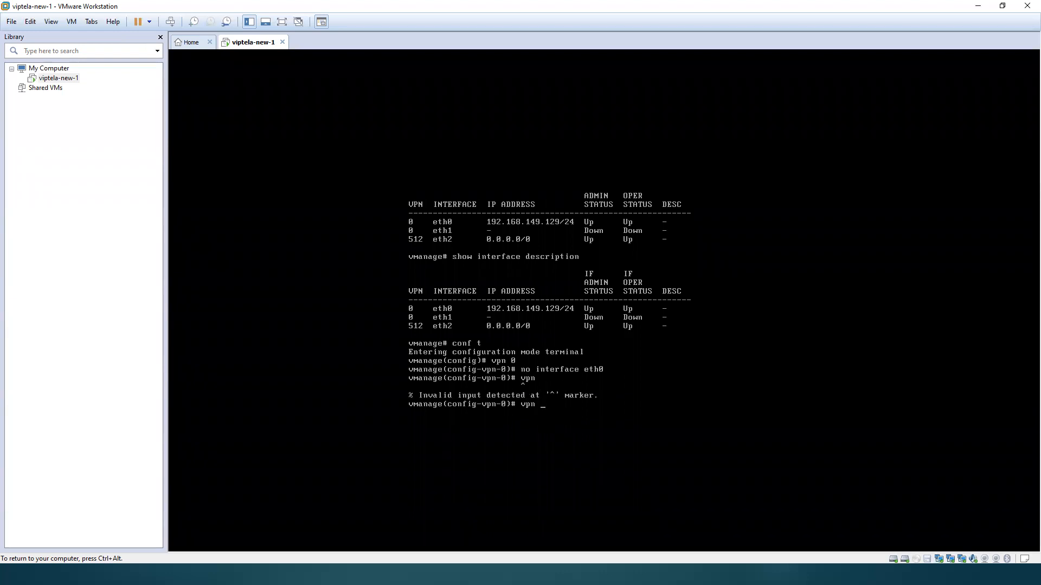
pyautogui.write('512')
pyautogui.press('Return')
pyautogui.write('no int')
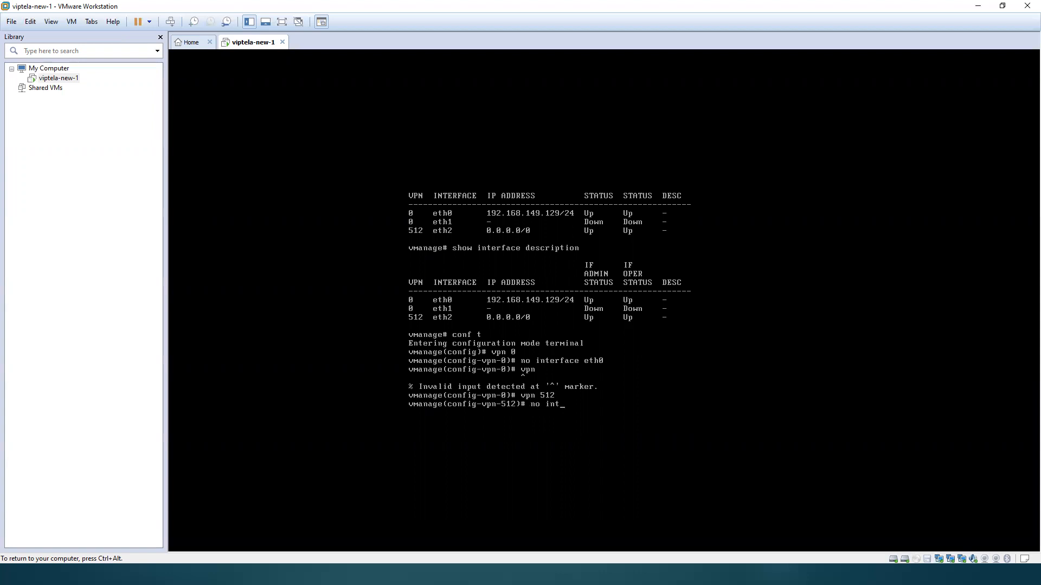
pyautogui.write('erface eth')
pyautogui.write('2')
pyautogui.press('Return')
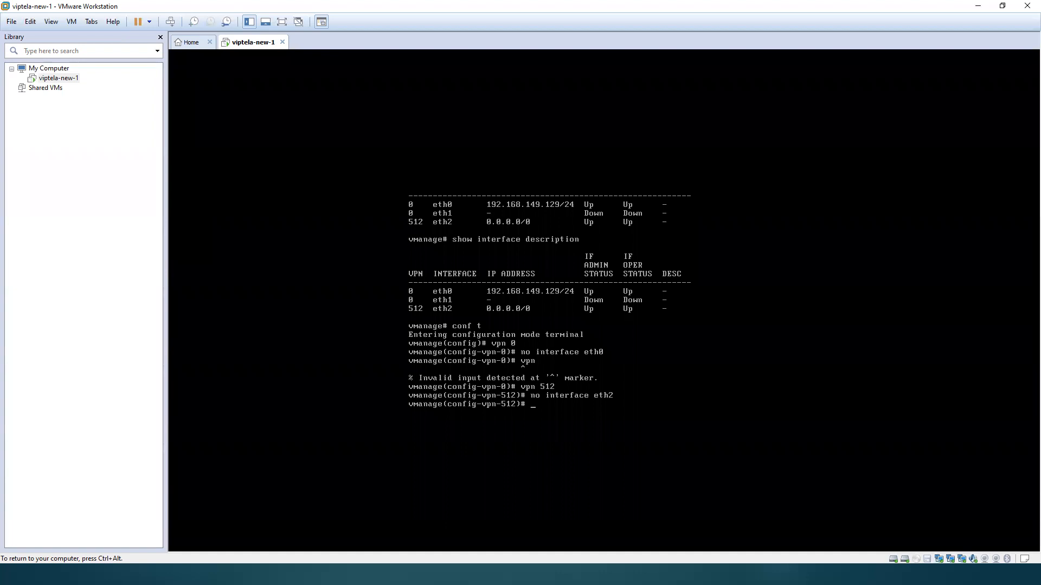
# Step: Add interface eth0 to VPN 512 with ip dhcp-client and no shutdown
pyautogui.write('interface eth0')
pyautogui.press('Return')
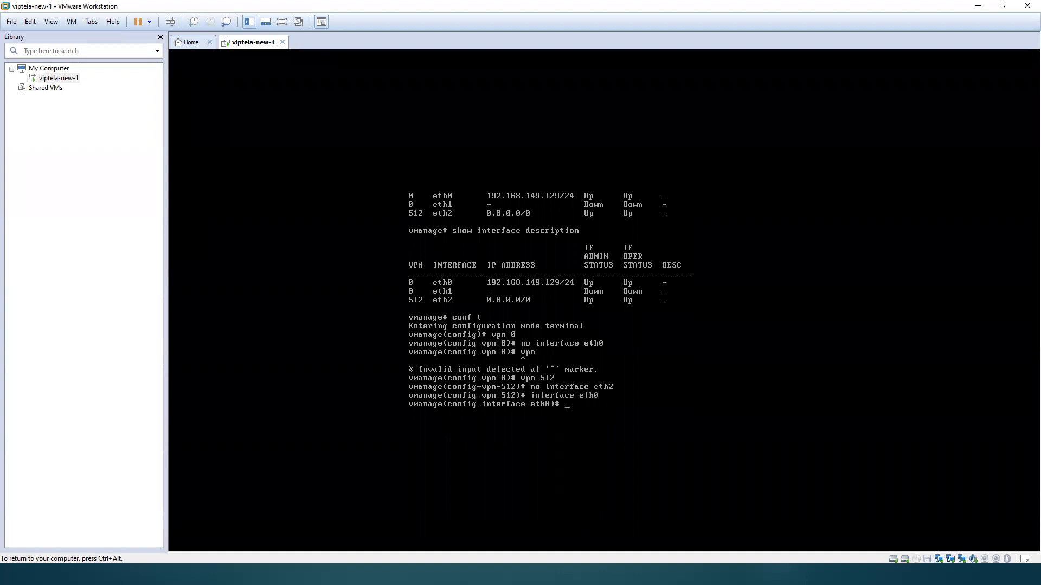
pyautogui.write('ip dhcp-client')
pyautogui.press('Return')
pyautogui.write('no shutdown')
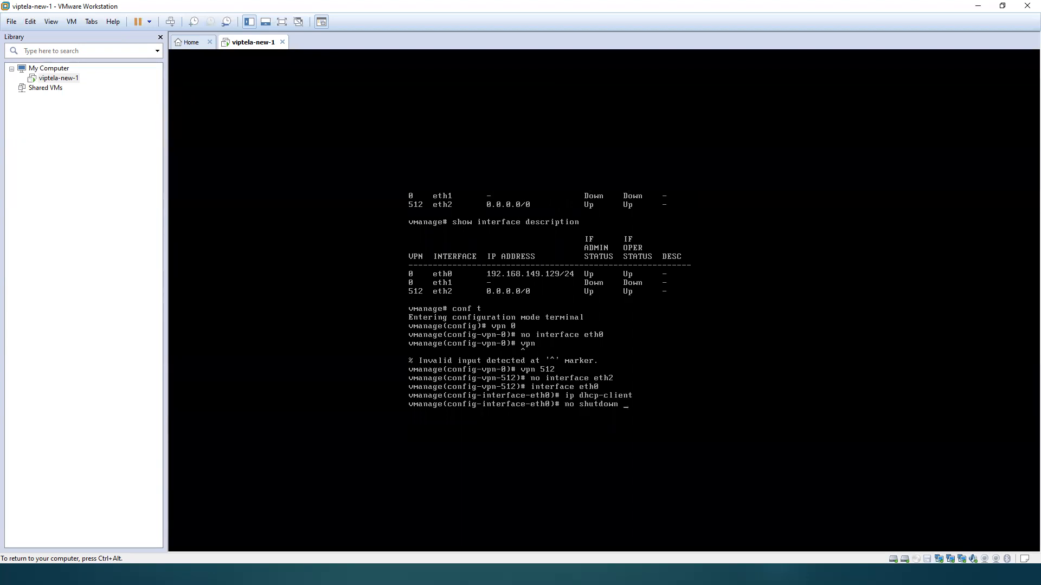
pyautogui.press('Return')
# Step: Add interface eth2 to VPN 0 with ip dhcp-client and no shutdown, and apply everything with commit and-quit
pyautogui.write('vpn ')
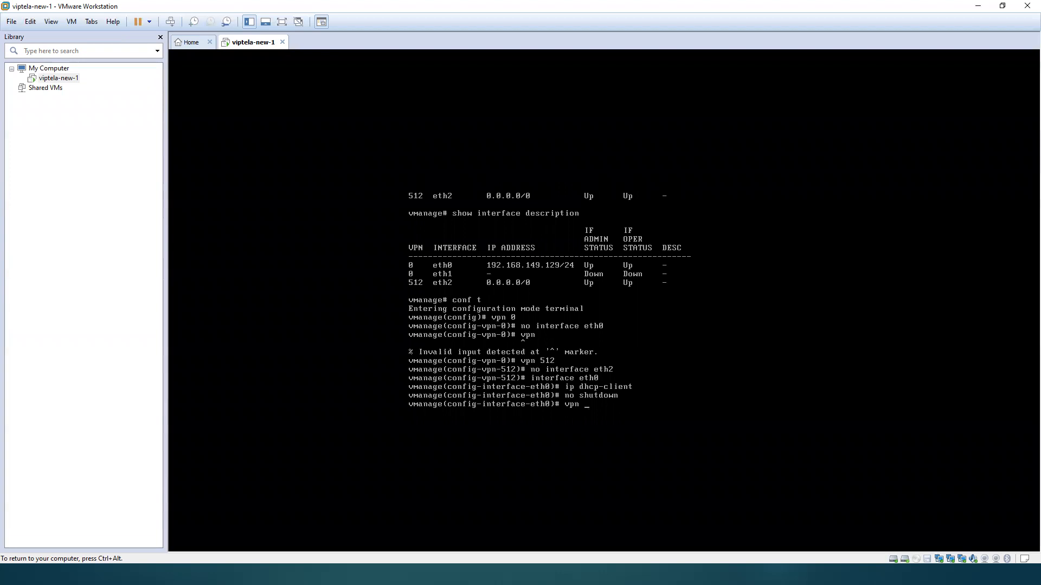
pyautogui.write('0')
pyautogui.press('Return')
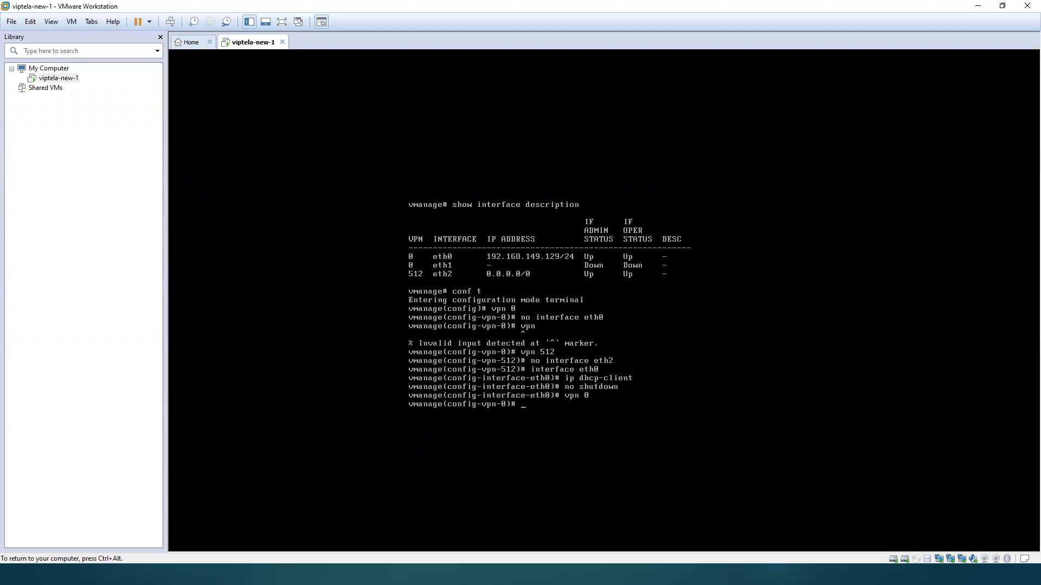
pyautogui.write('interface eth2')
pyautogui.press('Return')
pyautogui.write('ip dhcp-client')
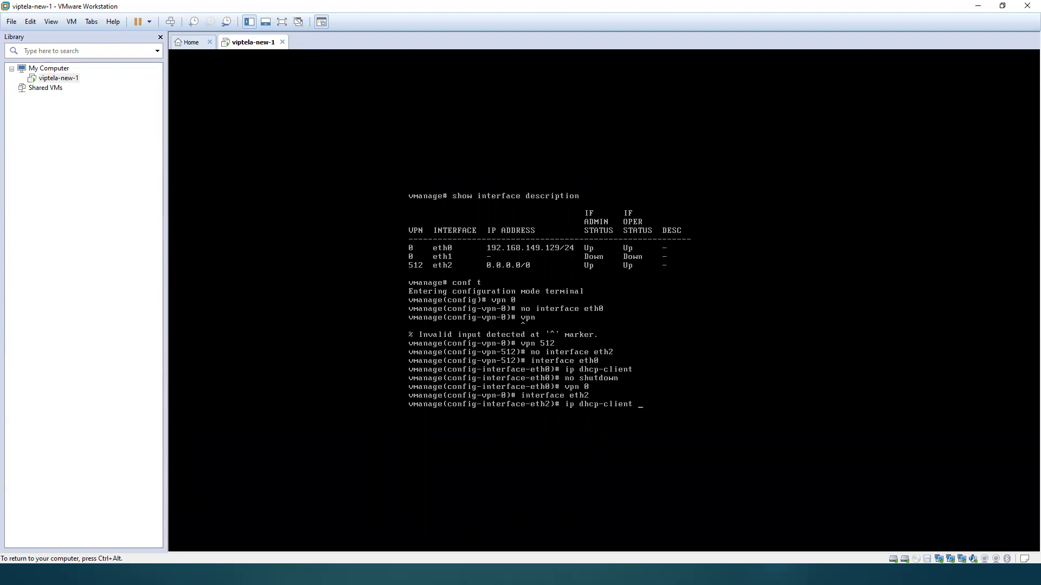
pyautogui.press('Return')
pyautogui.write('no shutdown')
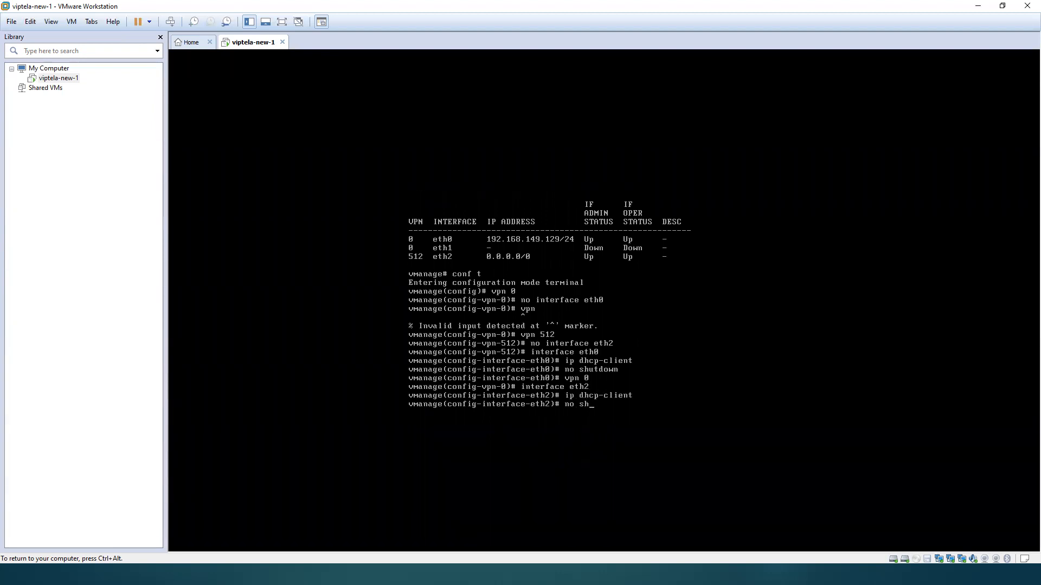
pyautogui.press('Return')
pyautogui.write('commit and-quit')
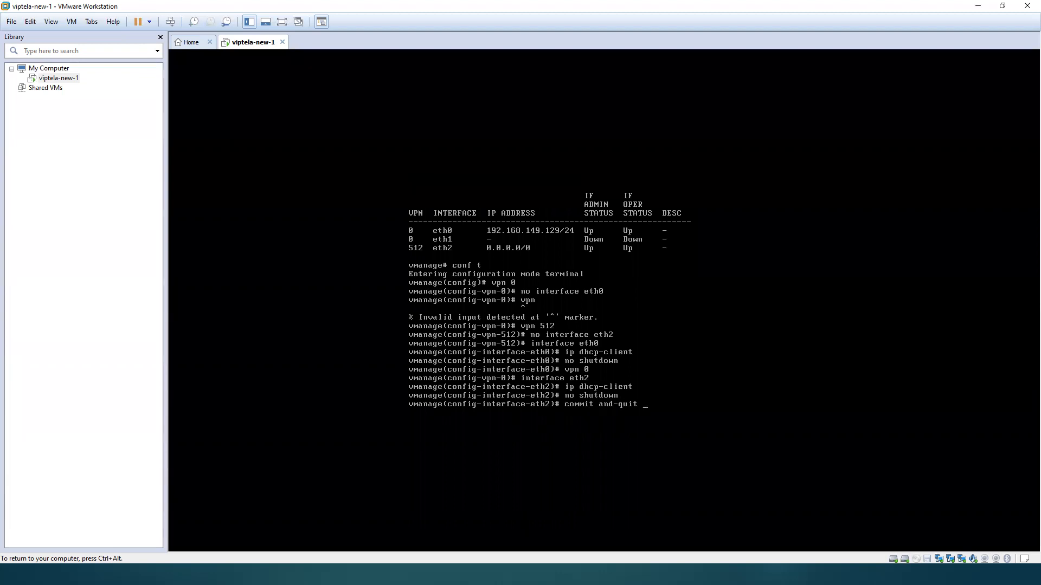
pyautogui.press('Return')
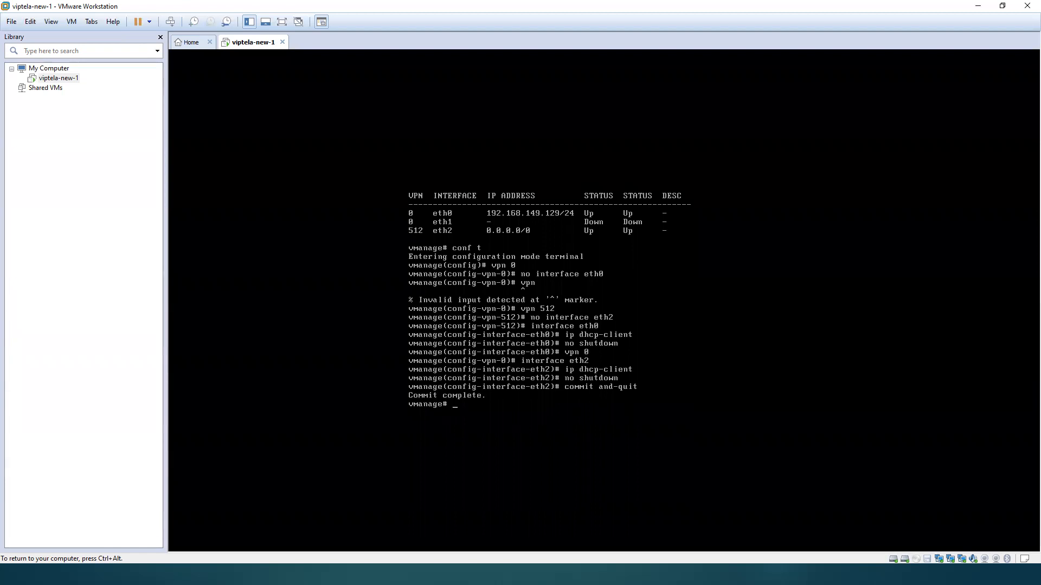
# Step: Check the reassigned interfaces and their addresses with show interface description
pyautogui.write('show interface description')
pyautogui.press('Return')
pyautogui.press('Return')
pyautogui.press('Return')
pyautogui.press('Return')
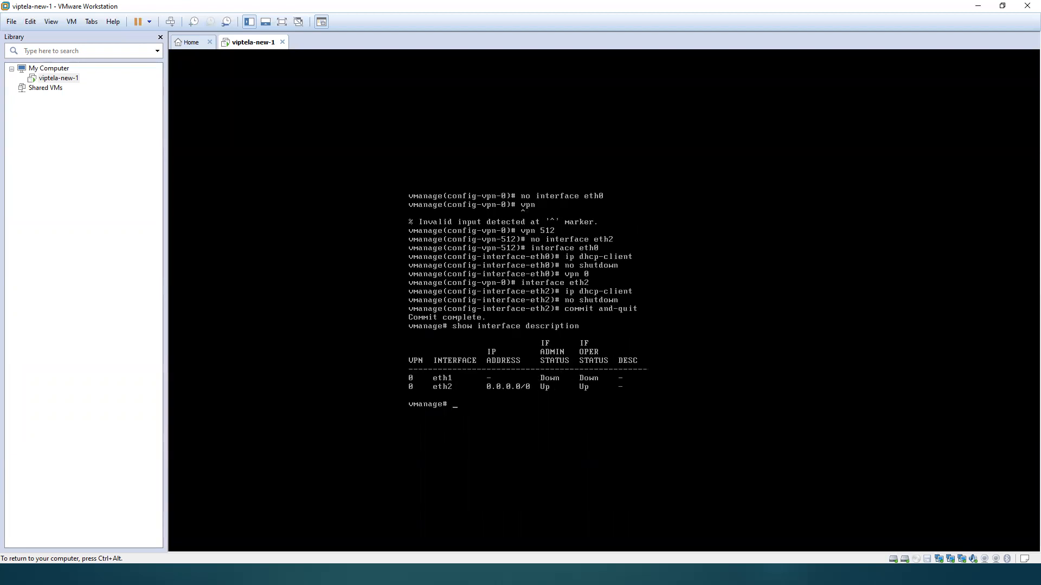
pyautogui.press('Up')
pyautogui.press('Return')
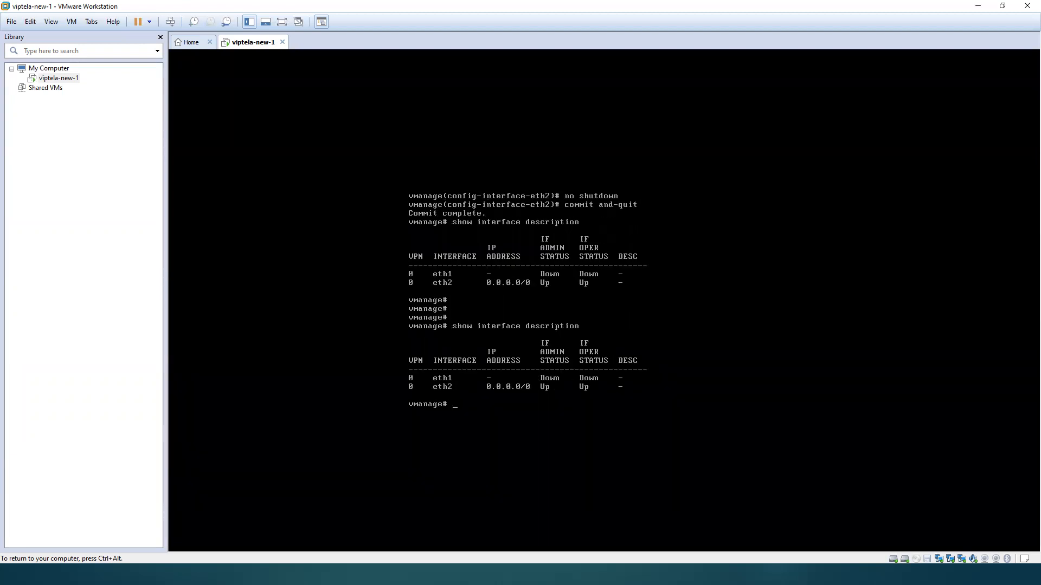
pyautogui.press('Up')
pyautogui.press('Return')
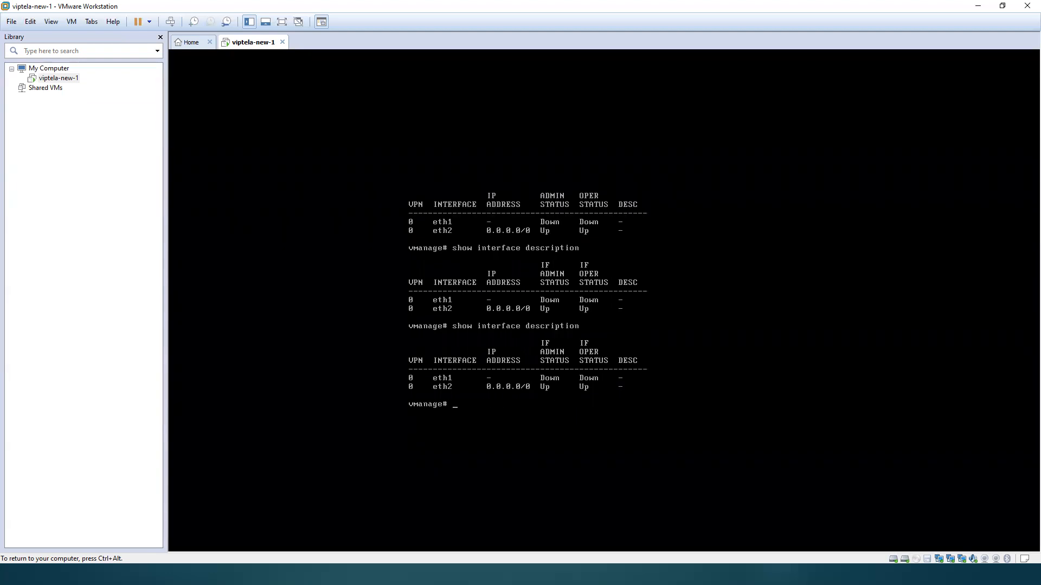
# Step: Review the VPN 512 configuration with show running-config vpn 512
pyautogui.press('Up')
pyautogui.press('Down')
pyautogui.write('show running-config vpn 512')
pyautogui.press('Return')
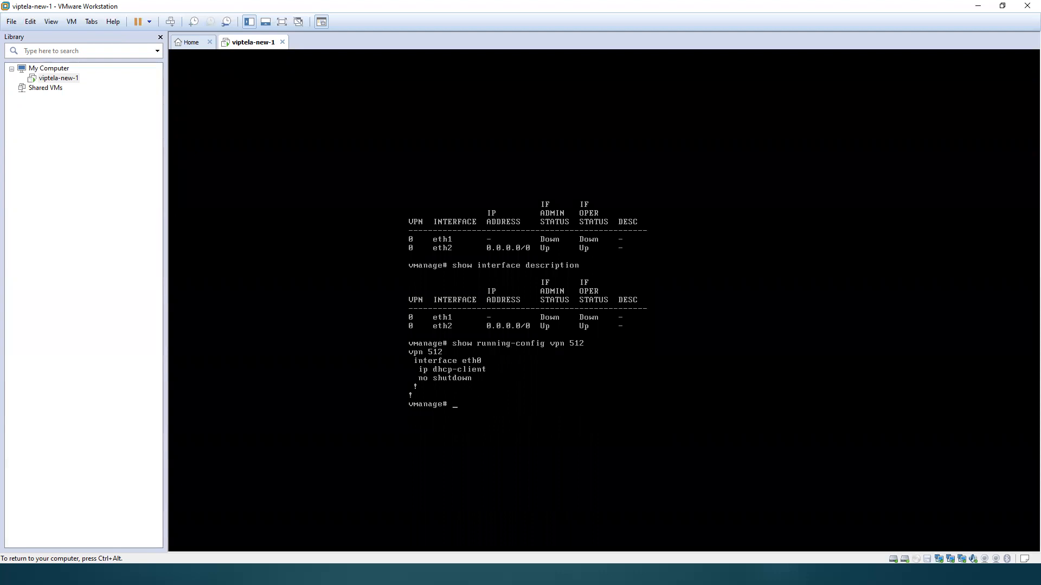
pyautogui.press('Up')
pyautogui.press('Return')
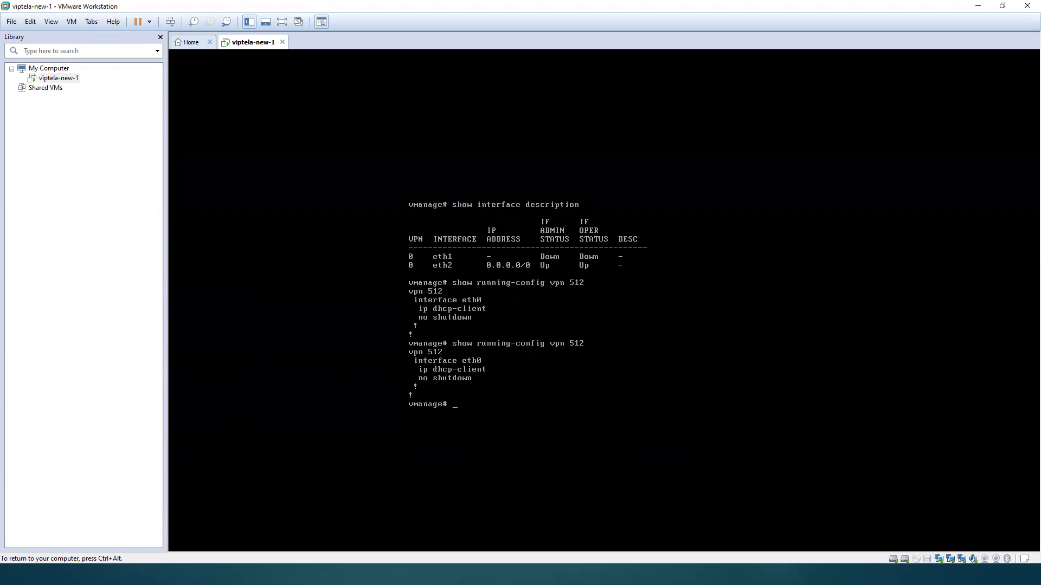
# Step: Run show interface description several more times to recheck the interface addresses
pyautogui.press('Up')
pyautogui.press('Up')
pyautogui.press('Return')
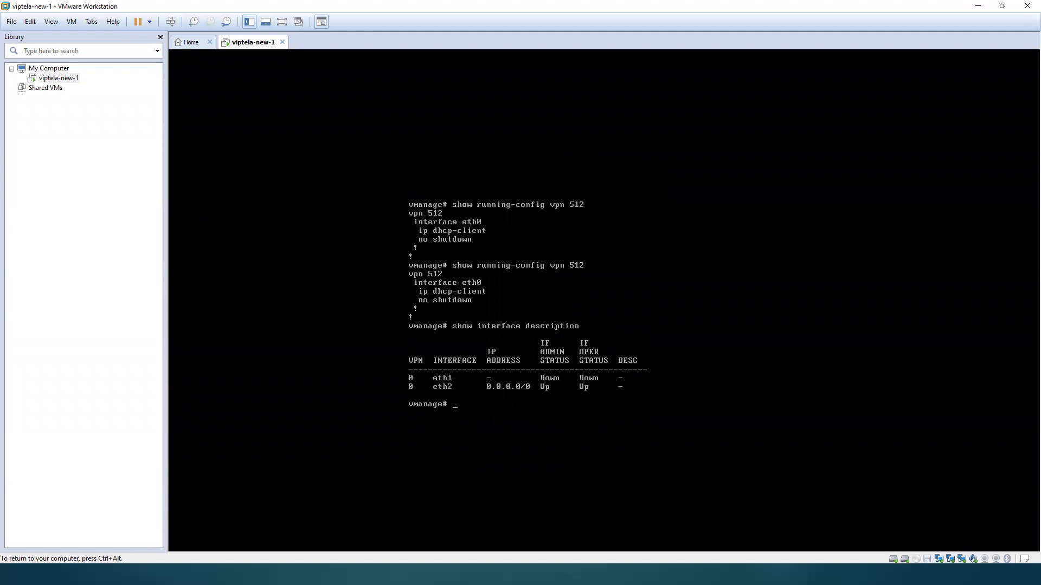
pyautogui.press('Up')
pyautogui.press('Return')
pyautogui.press('Up')
pyautogui.press('Return')
pyautogui.press('Up')
pyautogui.press('Down')
pyautogui.press('Up')
pyautogui.press('Down')
pyautogui.press('Up')
pyautogui.press('Down')
pyautogui.press('Up')
pyautogui.press('Down')
pyautogui.press('Up')
pyautogui.press('Down')
pyautogui.press('Up')
pyautogui.press('Down')
pyautogui.press('Up')
pyautogui.press('Down')
pyautogui.press('Down')
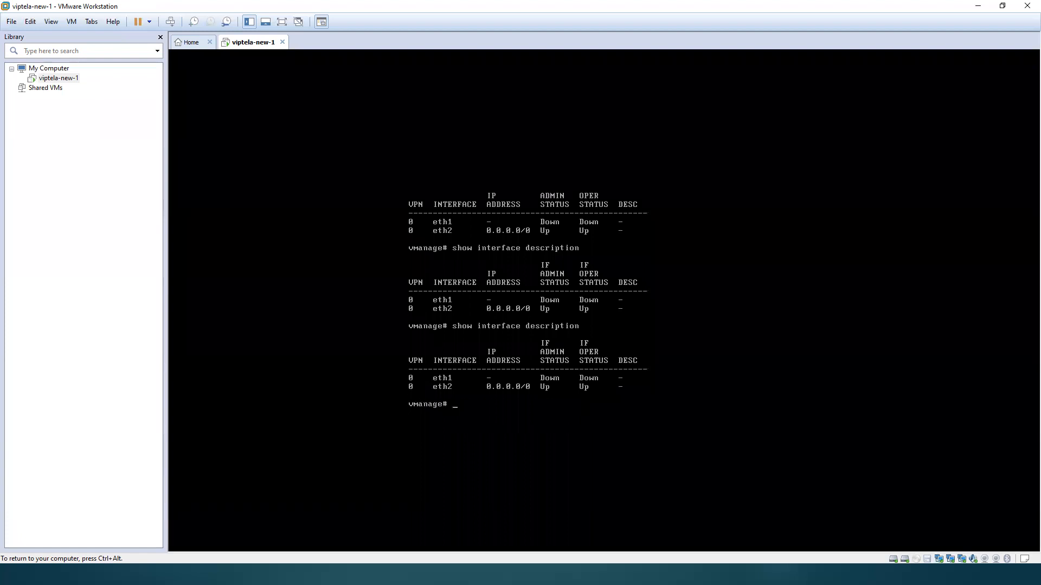
# Step: Review the running configuration of VPN 512 again and recheck the interface descriptions
pyautogui.press('Up')
pyautogui.press('Up')
pyautogui.press('Return')
pyautogui.press('Up')
pyautogui.press('Up')
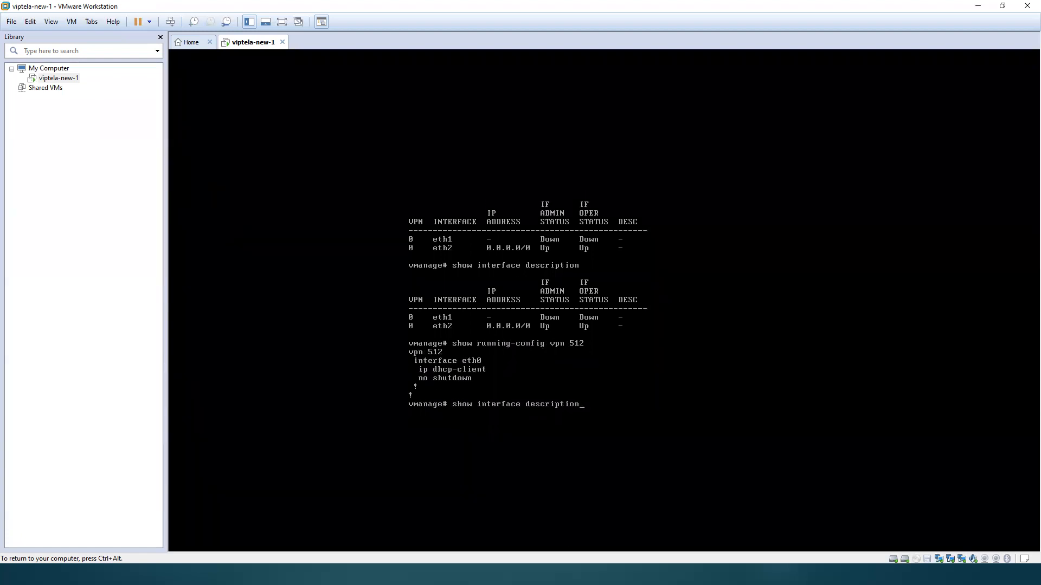
pyautogui.press('Return')
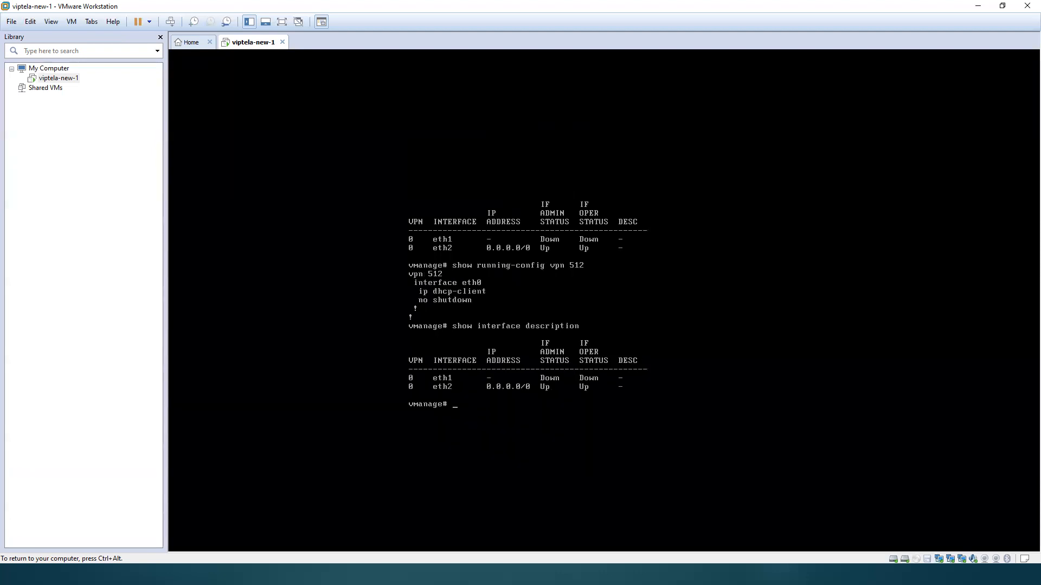
pyautogui.press('Up')
pyautogui.press('Return')
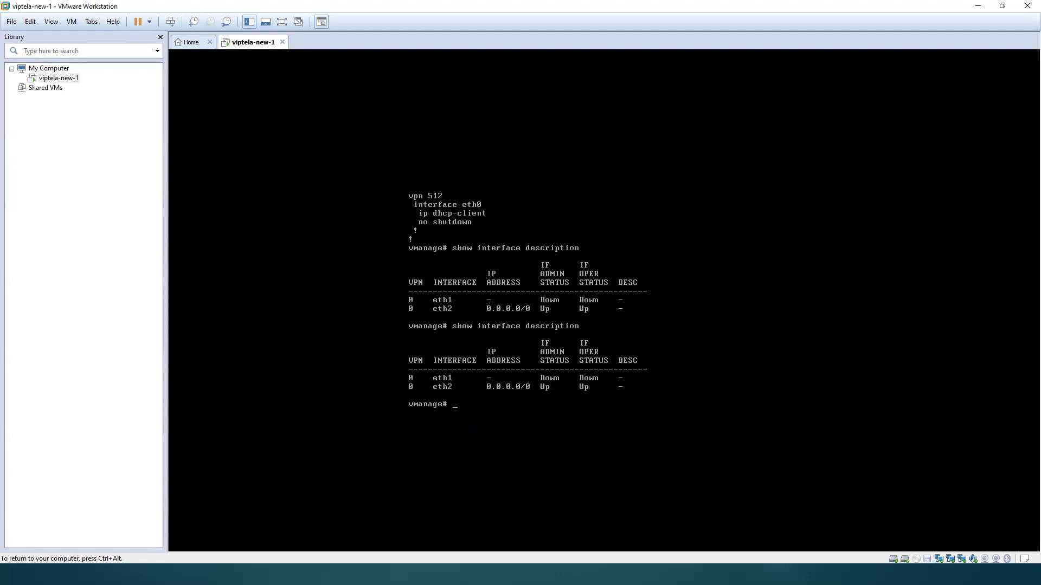
# Step: Enter configuration mode and remove interface eth1 from VPN 0
pyautogui.write('con')
pyautogui.press('BackSpace')
pyautogui.press('BackSpace')
pyautogui.press('BackSpace')
pyautogui.write('conf t')
pyautogui.press('Return')
pyautogui.write('vpn ')
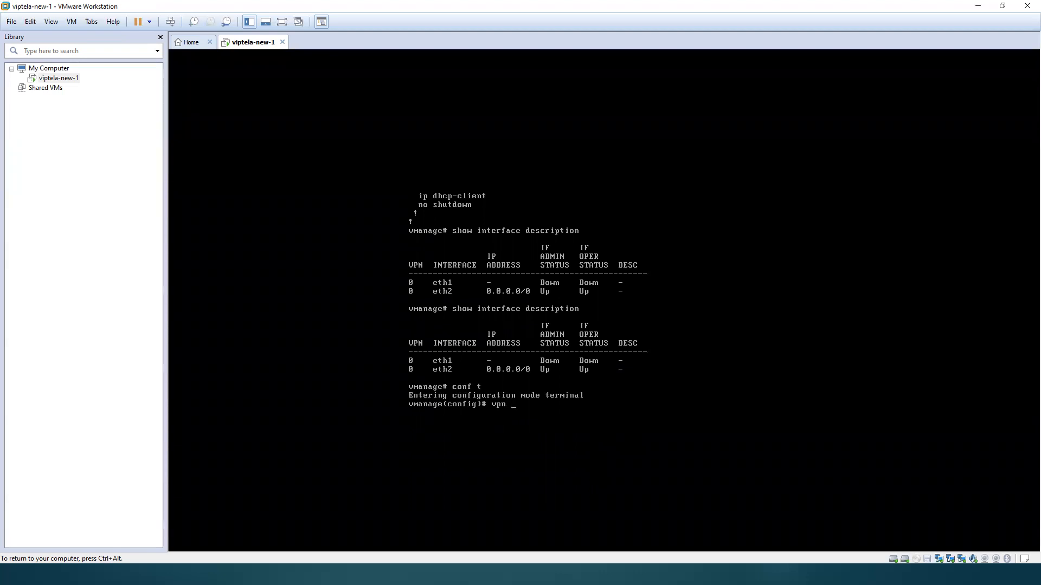
pyautogui.write('512')
pyautogui.press('Return')
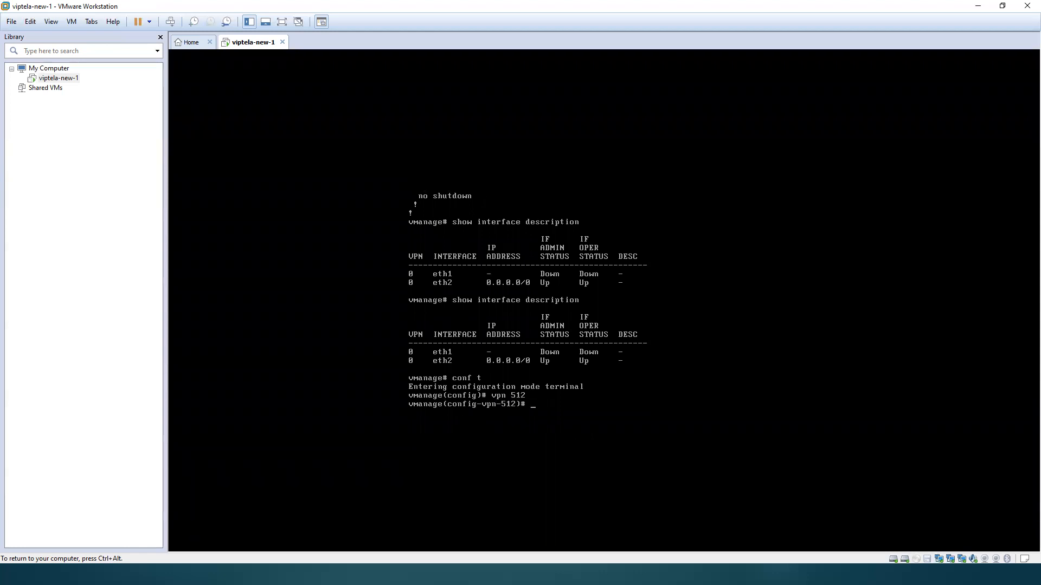
pyautogui.write('interface e')
pyautogui.press('BackSpace')
pyautogui.press('BackSpace')
pyautogui.press('BackSpace')
pyautogui.press('BackSpace')
pyautogui.press('BackSpace')
pyautogui.press('BackSpace')
pyautogui.press('BackSpace')
pyautogui.press('BackSpace')
pyautogui.press('BackSpace')
pyautogui.press('BackSpace')
pyautogui.press('BackSpace')
pyautogui.write('vpn 0')
pyautogui.press('Return')
pyautogui.write('no interface eth1')
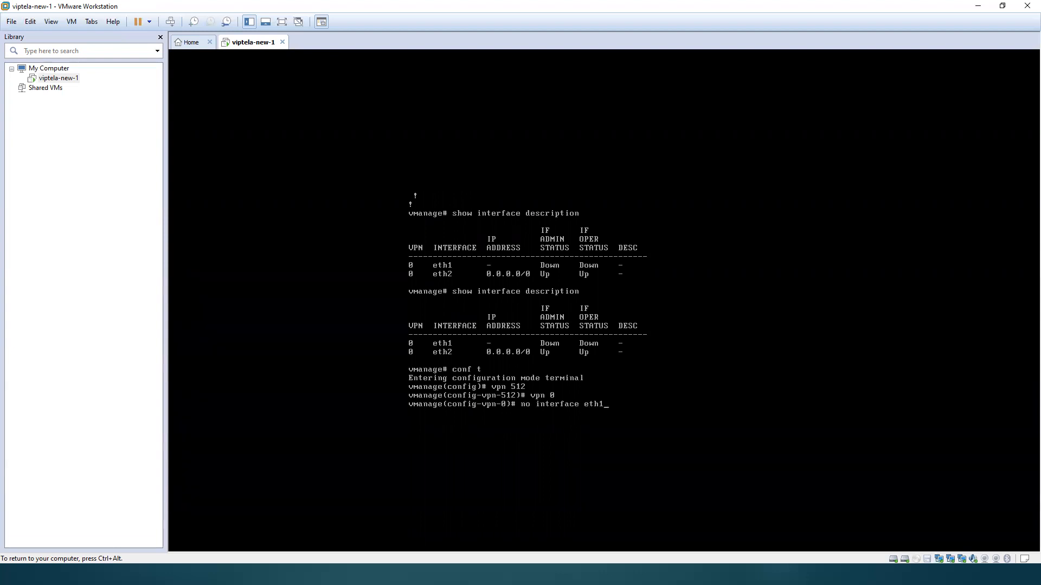
pyautogui.press('Return')
# Step: Add interface eth1 to VPN 512 and enable it with no shutdown
pyautogui.write('vpn ')
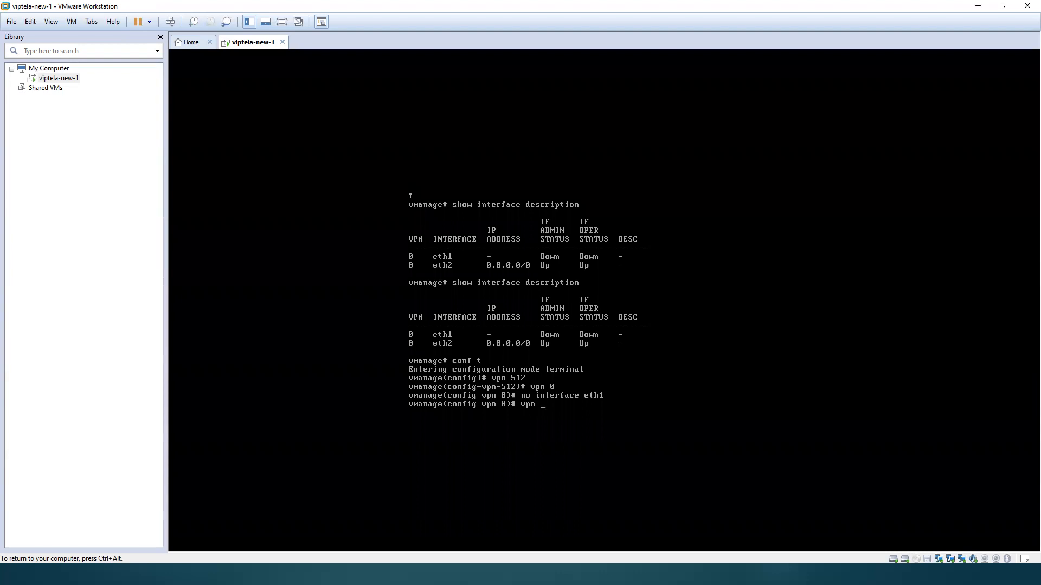
pyautogui.write('512')
pyautogui.press('Return')
pyautogui.write('int')
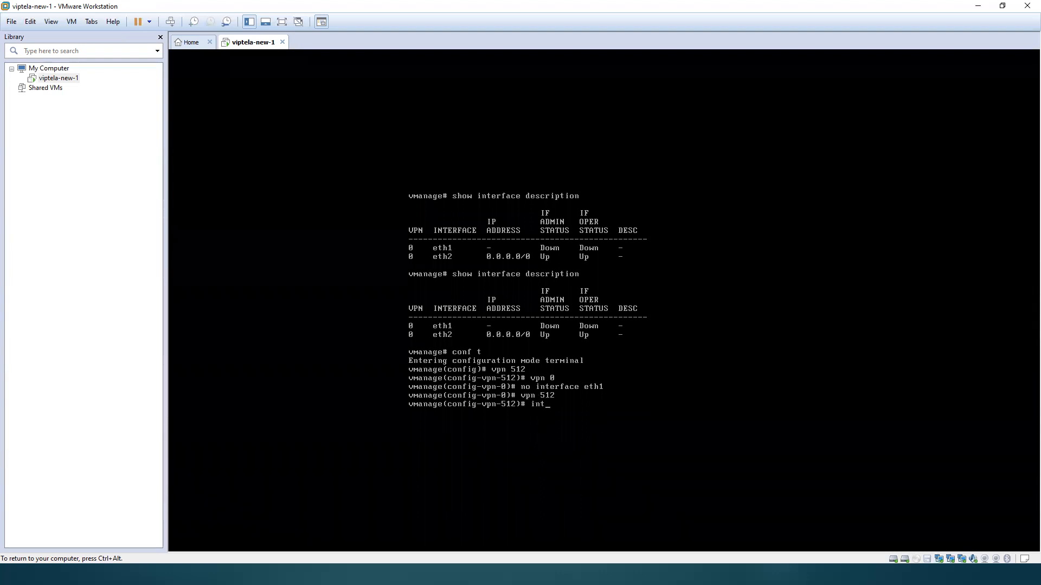
pyautogui.write('erface eth0')
pyautogui.press('BackSpace')
pyautogui.press('BackSpace')
pyautogui.write('1')
pyautogui.press('Return')
pyautogui.write('no shutdown')
pyautogui.press('Return')
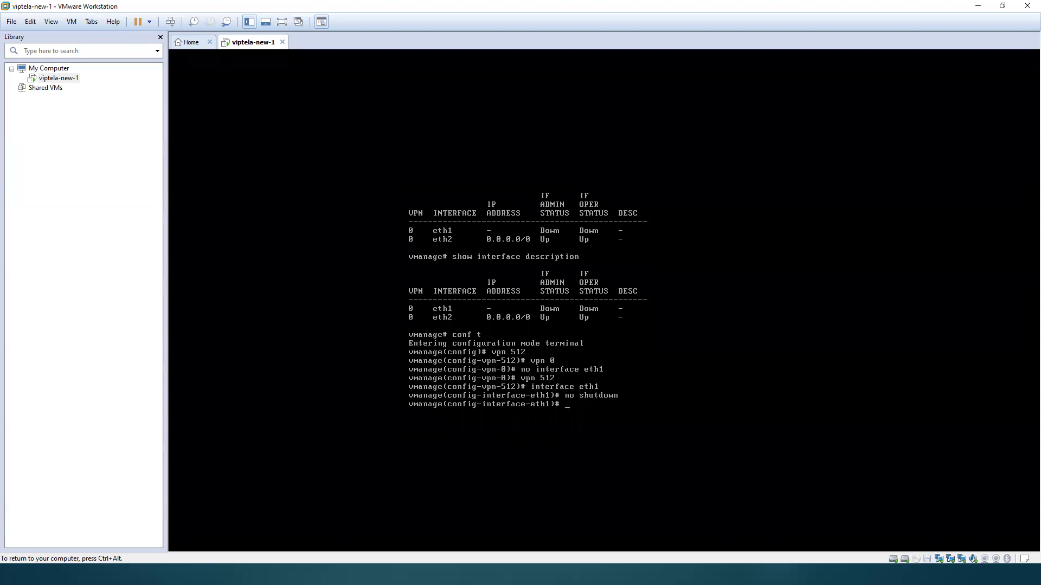
# Step: Set eth1 in VPN 512 as a DHCP client with ip dhcp-client, and apply the changes with commit and-quit
pyautogui.write('commit')
pyautogui.press('BackSpace')
pyautogui.press('BackSpace')
pyautogui.press('BackSpace')
pyautogui.press('BackSpace')
pyautogui.press('BackSpace')
pyautogui.write('ip dhcp-client')
pyautogui.press('Return')
pyautogui.write('commit and-quit')
pyautogui.press('Return')
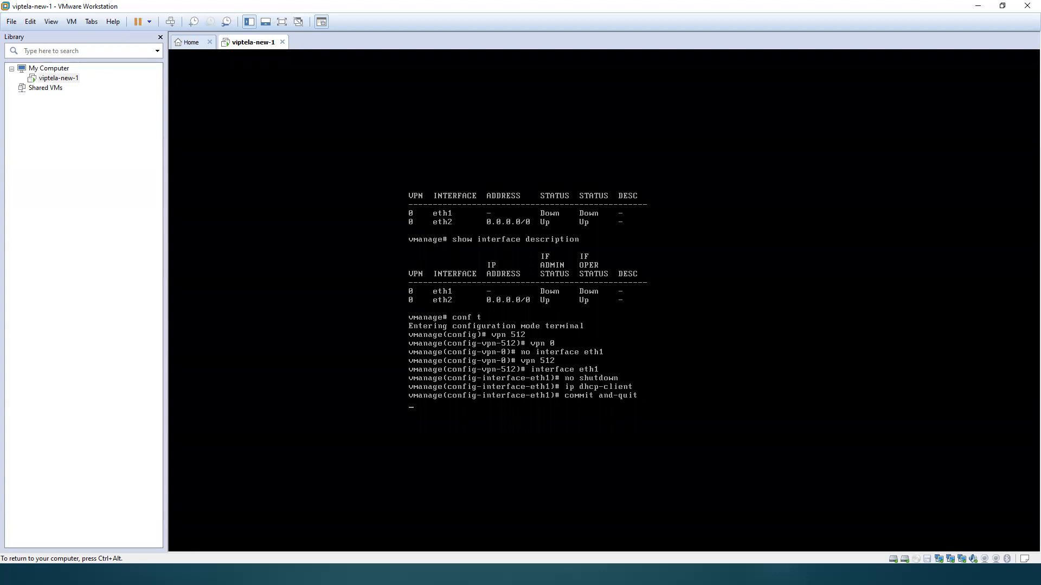
# Step: Run show interface description three times to check the interface assignments and addresses
pyautogui.write('show ipd')
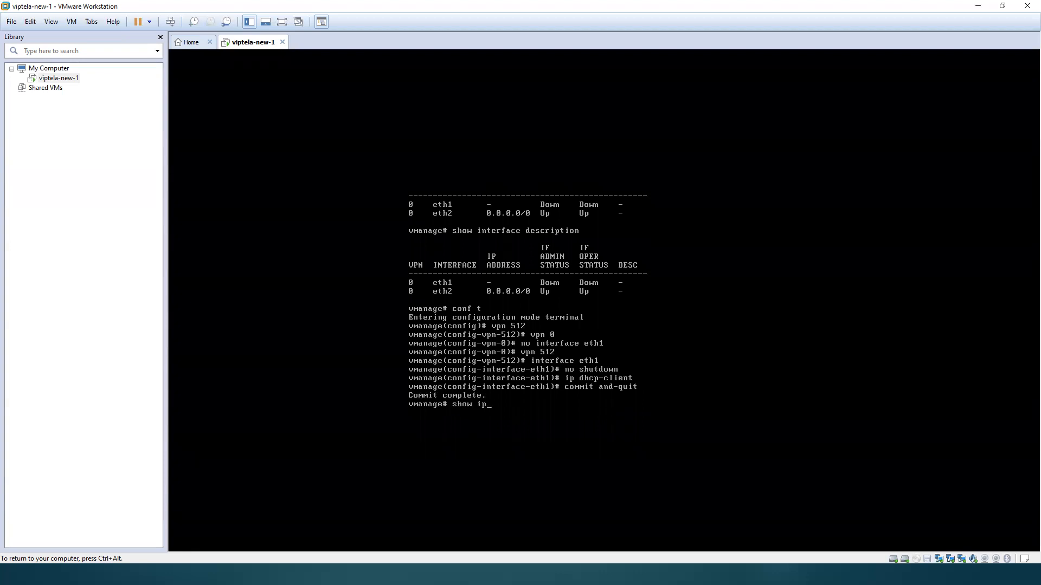
pyautogui.press('Return')
pyautogui.press('BackSpace')
pyautogui.press('BackSpace')
pyautogui.write('ip')
pyautogui.press('BackSpace')
pyautogui.write('de')
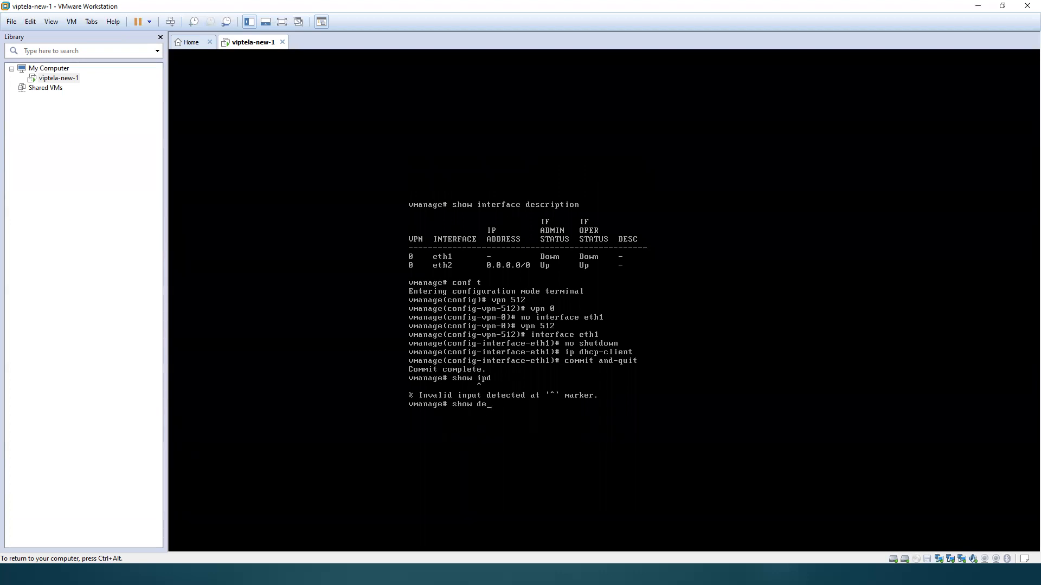
pyautogui.press('BackSpace')
pyautogui.press('BackSpace')
pyautogui.write('interface description')
pyautogui.press('Return')
pyautogui.press('Up')
pyautogui.press('Return')
pyautogui.press('Up')
pyautogui.press('Return')
pyautogui.press('Up')
pyautogui.press('Down')
pyautogui.press('Up')
pyautogui.press('Down')
pyautogui.press('Up')
pyautogui.press('Down')
pyautogui.press('Up')
pyautogui.press('Down')
pyautogui.press('Up')
pyautogui.press('Down')
pyautogui.press('Up')
pyautogui.press('Down')
pyautogui.press('Up')
pyautogui.press('Down')
pyautogui.press('Up')
pyautogui.press('Down')
pyautogui.press('Up')
pyautogui.press('Down')
pyautogui.press('Up')
pyautogui.press('Down')
pyautogui.press('Up')
pyautogui.press('Down')
pyautogui.press('Up')
pyautogui.press('Down')
pyautogui.press('Up')
pyautogui.press('Down')
pyautogui.press('Up')
pyautogui.press('Down')
pyautogui.press('Up')
pyautogui.press('Down')
pyautogui.press('Up')
pyautogui.press('Down')
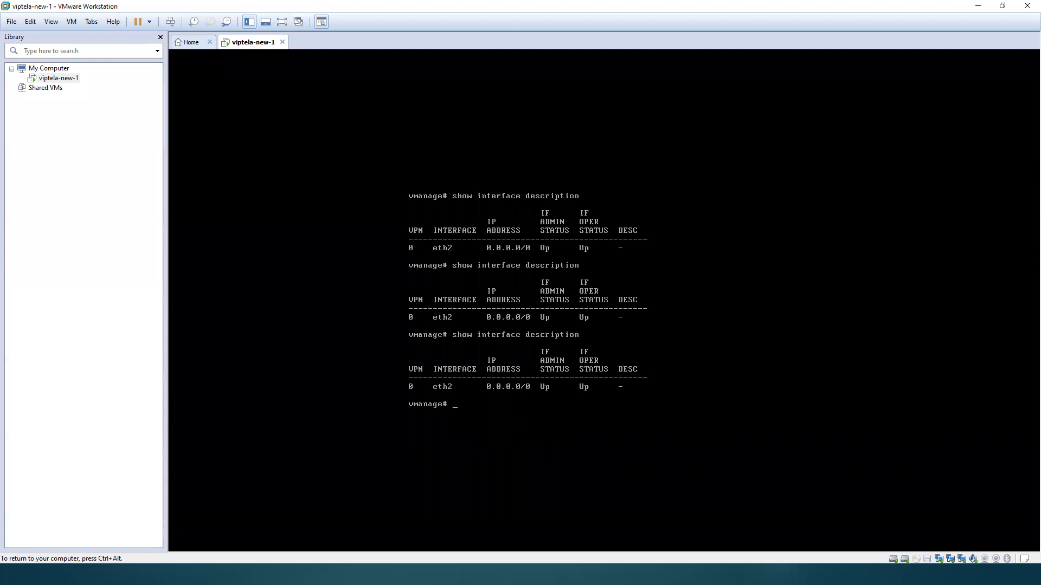
pyautogui.write('conf t')
pyautogui.press('Return')
pyautogui.write('vpn')
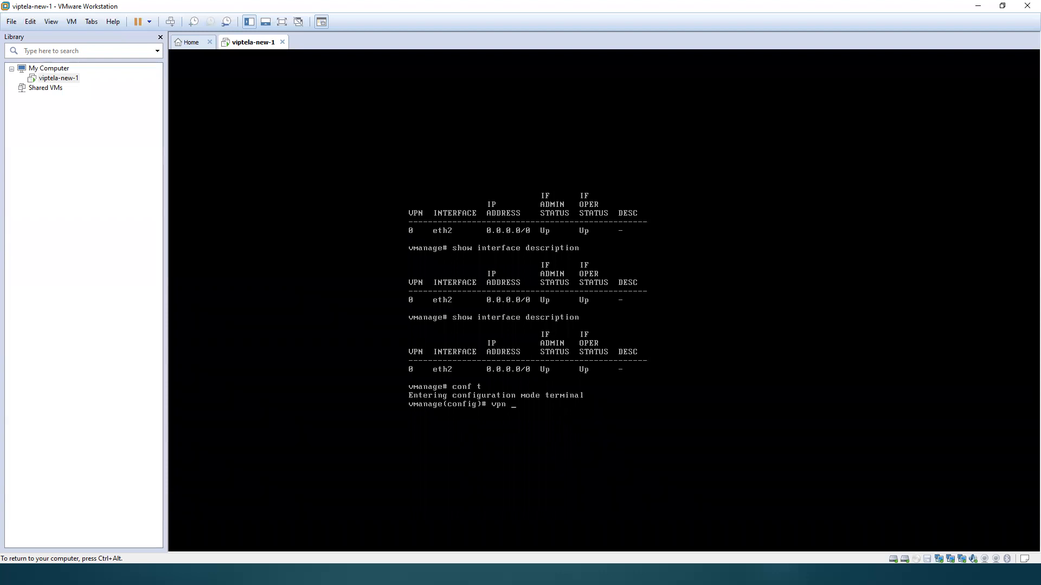
pyautogui.write(' 0')
pyautogui.press('Return')
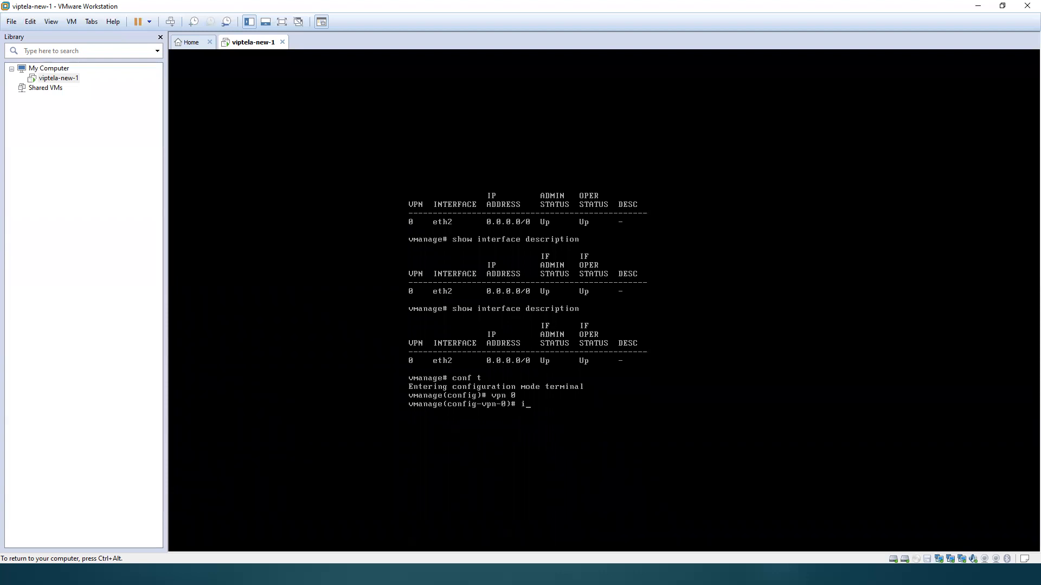
pyautogui.write('e')
pyautogui.press('BackSpace')
pyautogui.write('exit')
pyautogui.press('Return')
# Step: Open interface eth1 under VPN 512 again and reapply no shutdown
pyautogui.write('vpn 512')
pyautogui.press('Return')
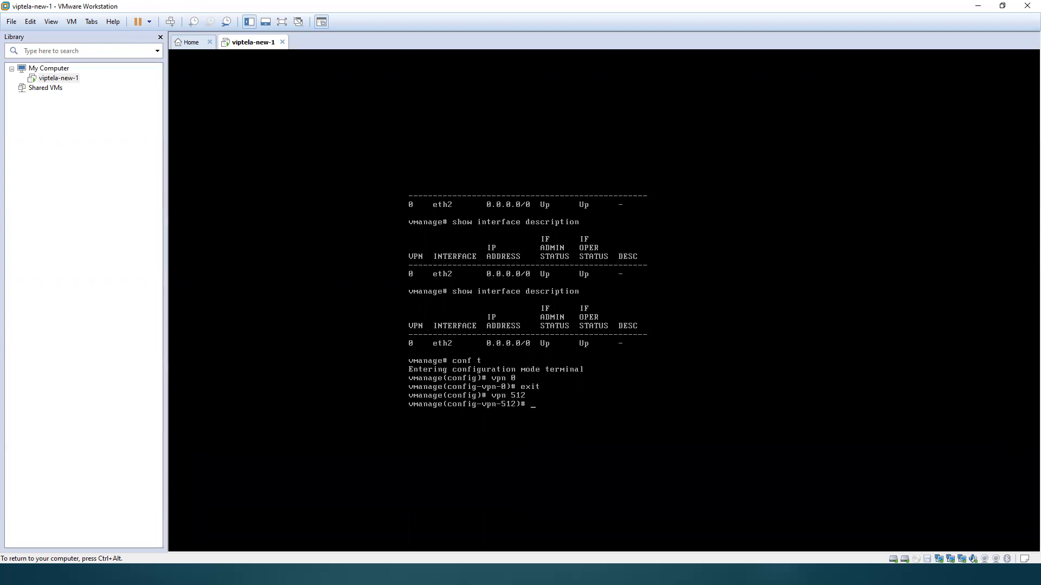
pyautogui.write('interface eth1')
pyautogui.press('Return')
pyautogui.write('no shutdown')
pyautogui.press('Return')
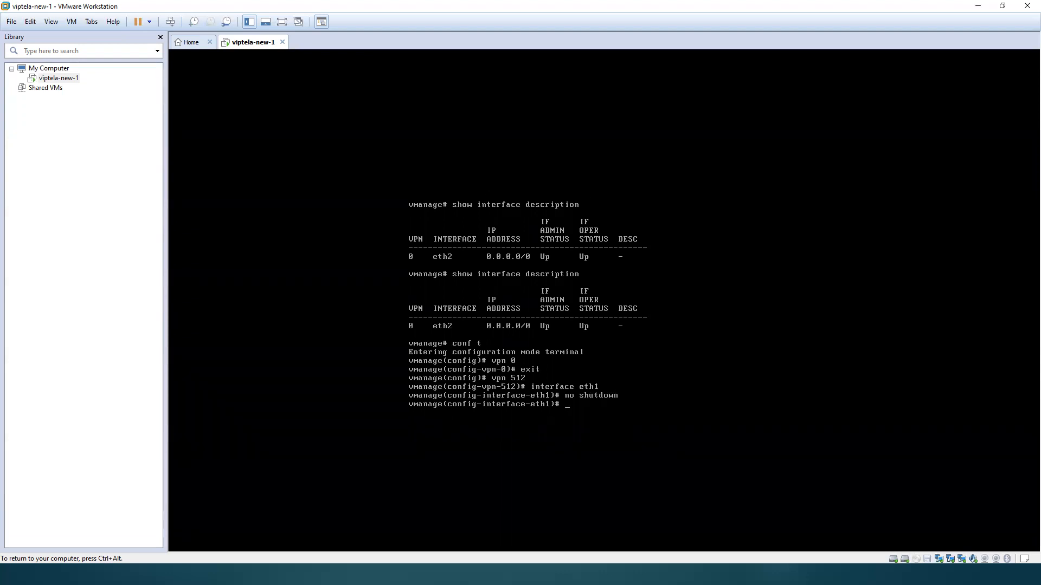
# Step: Reapply ip dhcp-client on eth1 and run commit and-quit
pyautogui.write('ip dhcp-client')
pyautogui.press('Return')
pyautogui.write('commit and-quit')
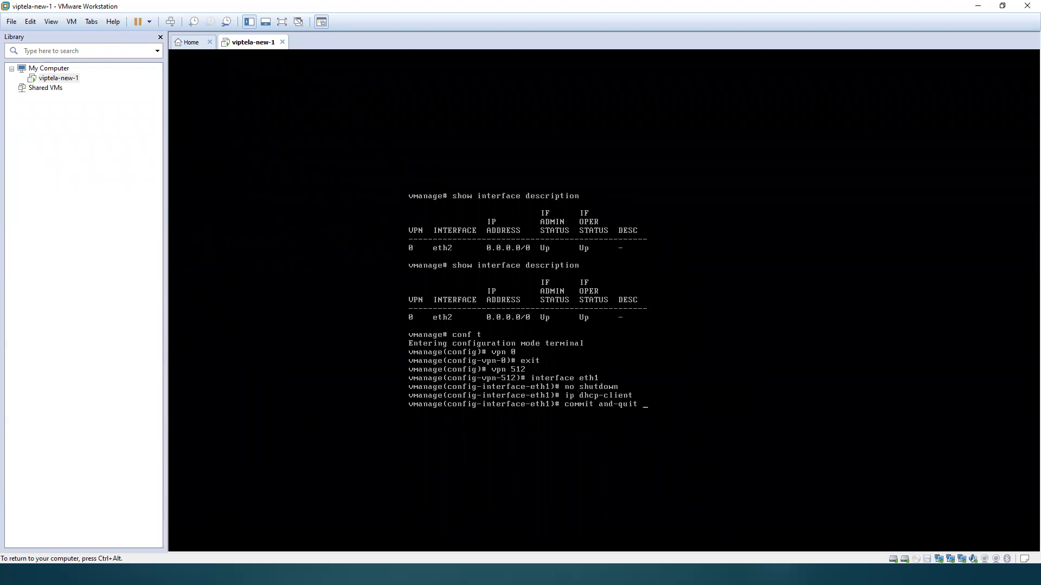
pyautogui.press('Return')
# Step: Display the full running configuration with show run and review the interfaces under VPN 0 and VPN 512
pyautogui.write('show run')
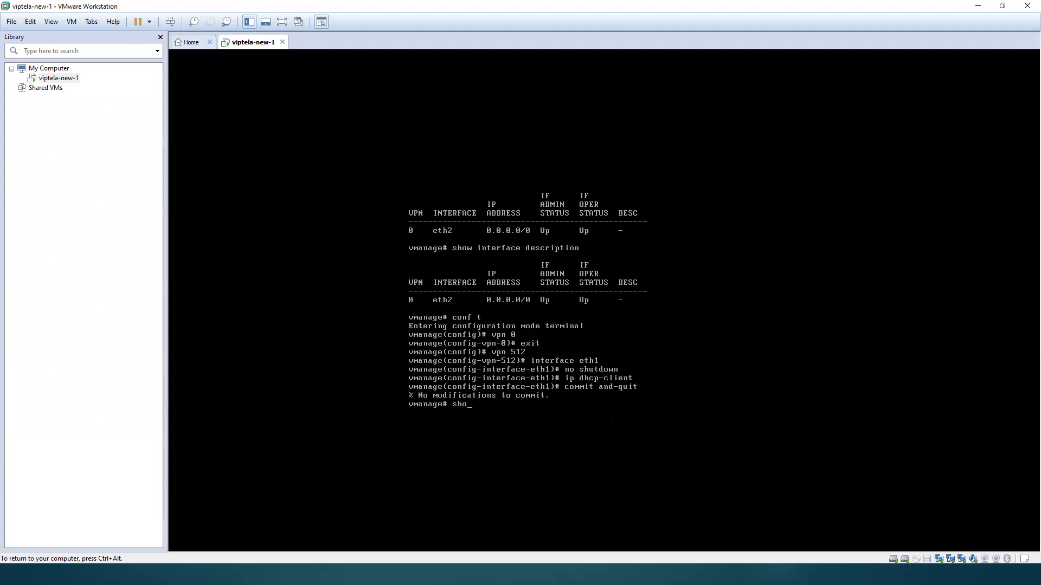
pyautogui.press('Return')
pyautogui.press('space')
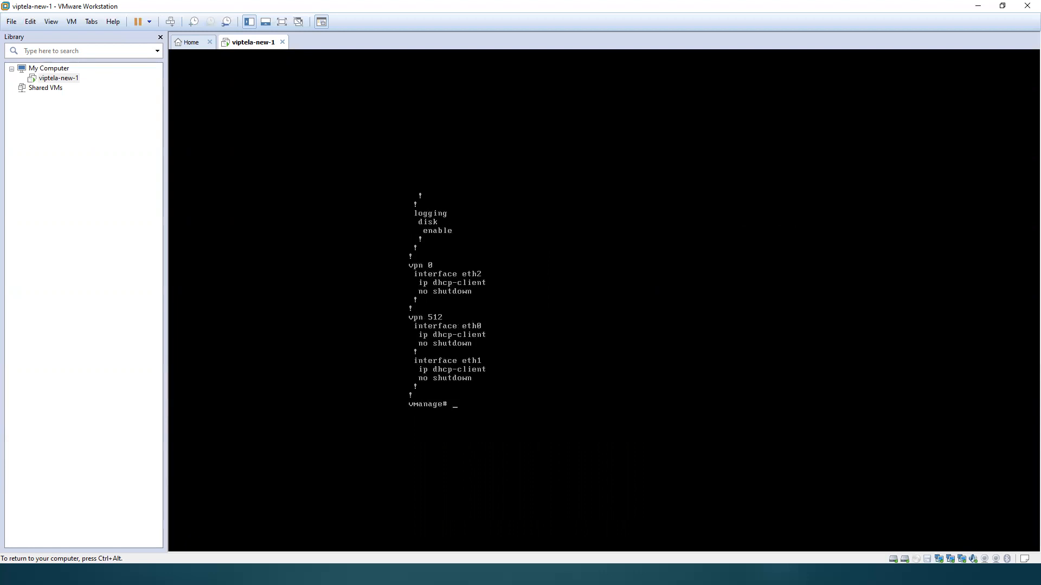
pyautogui.hotkey('ctrl', 'alt')
pyautogui.click(416, 331)
pyautogui.press('Return')
pyautogui.press('Return')
pyautogui.press('Return')
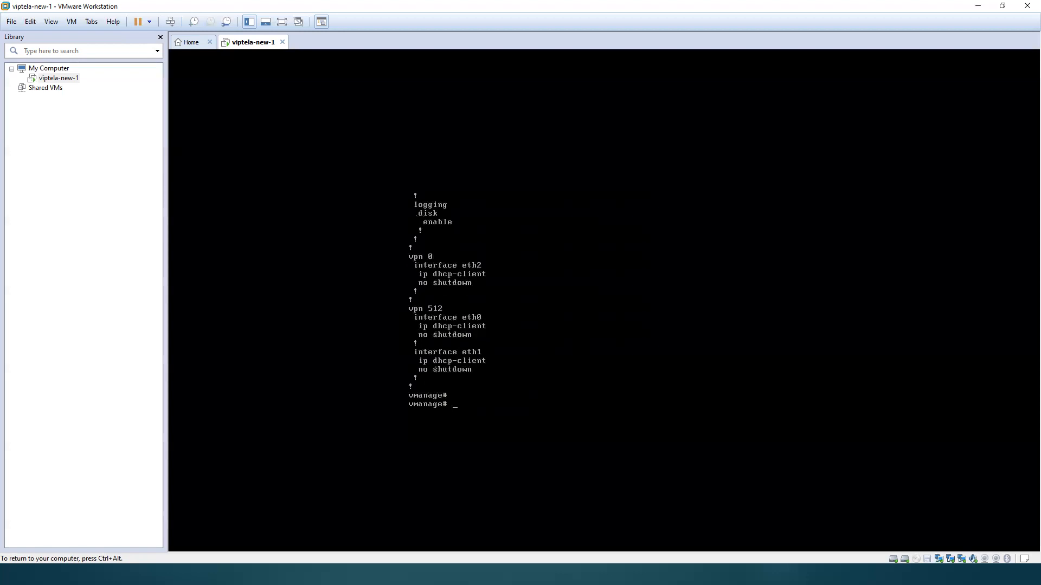
# Step: Run show interface description twice to see which interfaces are listed with their addresses and status
pyautogui.write('show interface ')
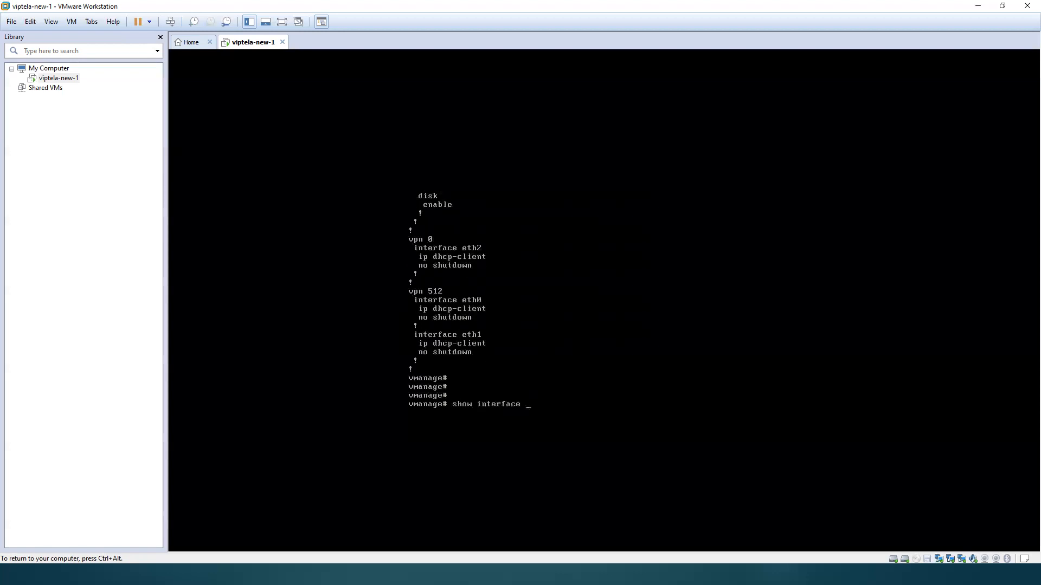
pyautogui.write('description')
pyautogui.press('Return')
pyautogui.press('Return')
pyautogui.press('Return')
pyautogui.press('Return')
pyautogui.press('Return')
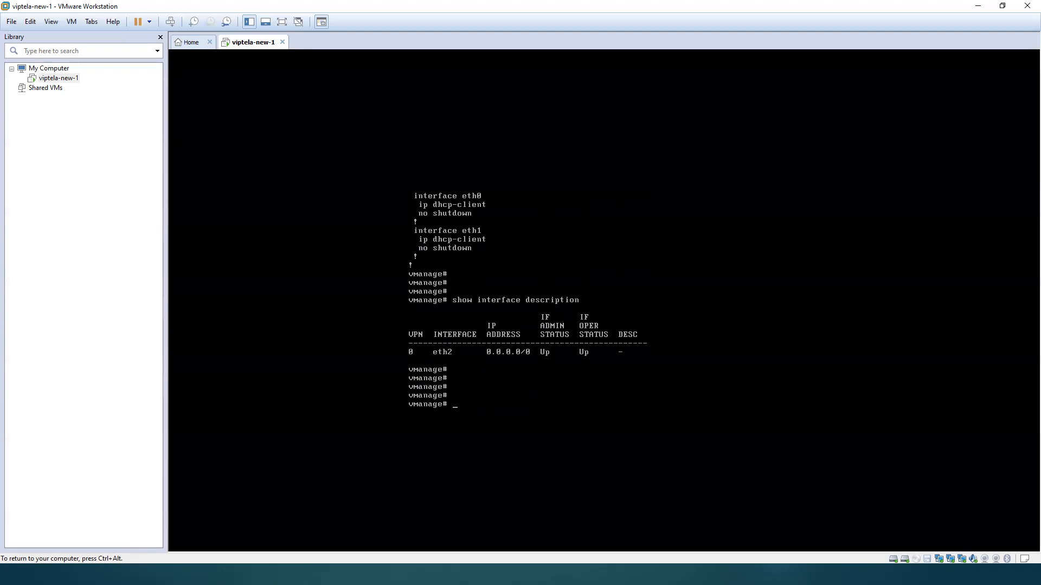
pyautogui.write('show interface description')
pyautogui.press('Return')
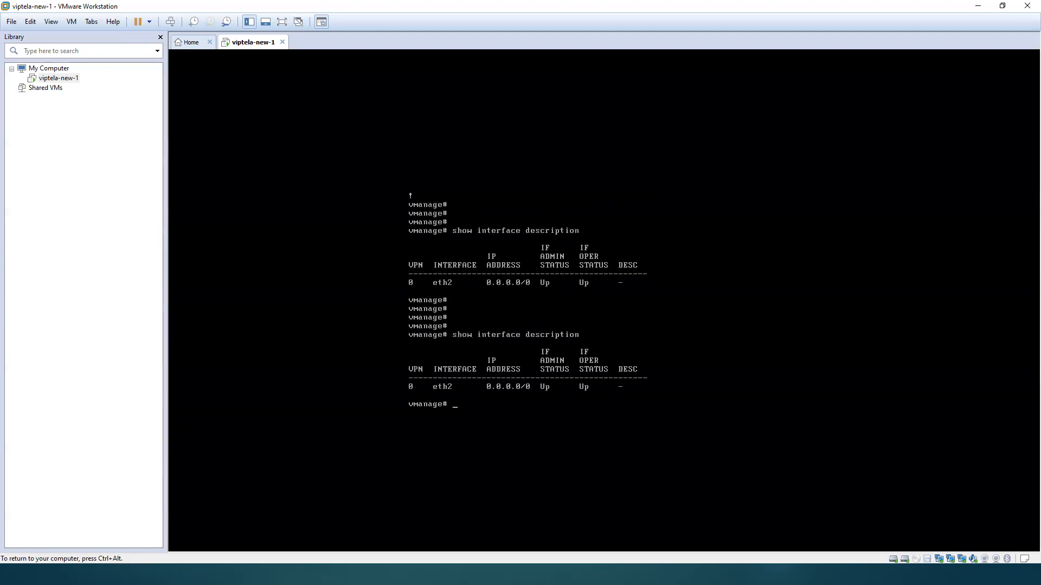
# Step: Try an extra argument after show interface description, and rerun the plain command to recheck the interfaces
pyautogui.press('Up')
pyautogui.write('de?')
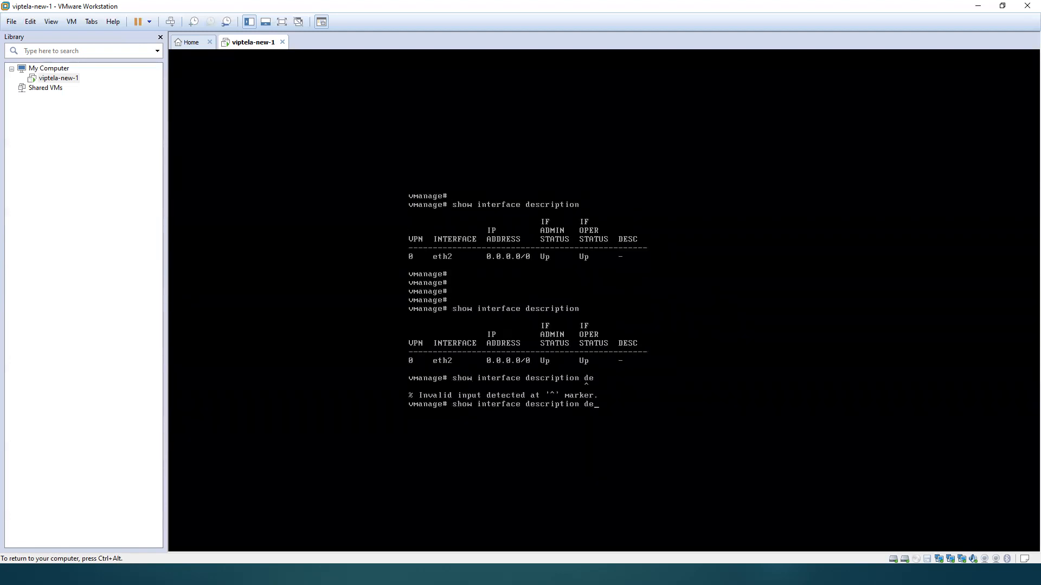
pyautogui.press('BackSpace')
pyautogui.press('BackSpace')
pyautogui.press('Return')
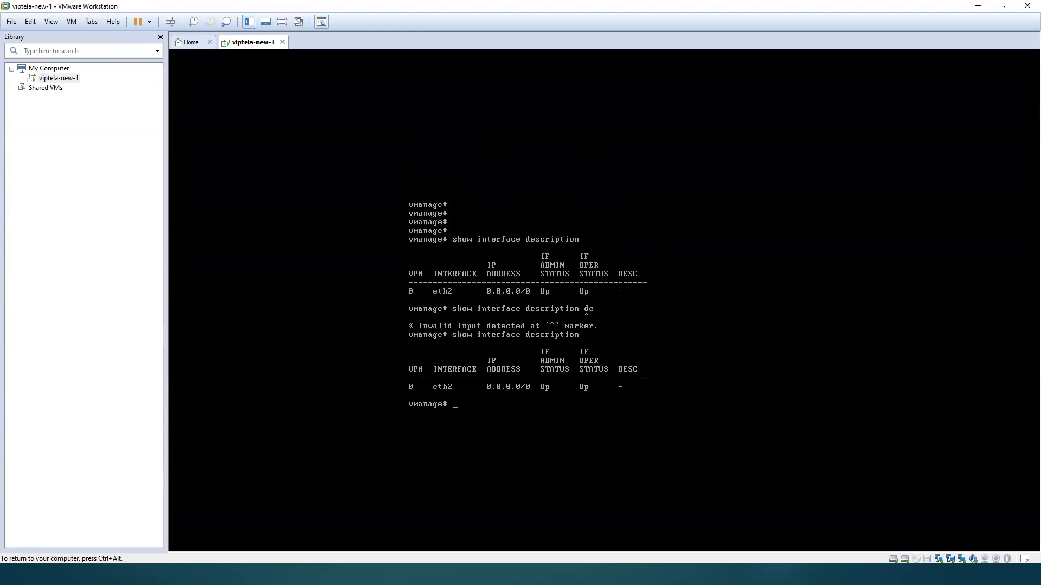
pyautogui.press('Return')
pyautogui.press('Return')
pyautogui.press('Return')
pyautogui.press('Return')
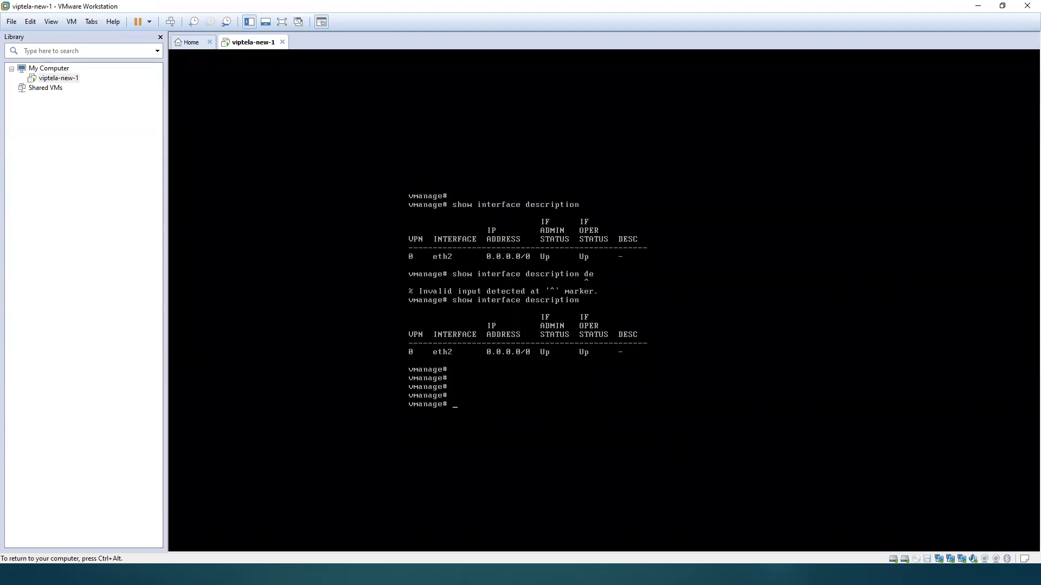
# Step: Query only the VPN 512 interfaces with show interface vpn 512
pyautogui.press('Up')
pyautogui.write('vv')
pyautogui.press('Return')
pyautogui.press('Up')
pyautogui.press('BackSpace')
pyautogui.press('BackSpace')
pyautogui.press('BackSpace')
pyautogui.press('BackSpace')
pyautogui.press('BackSpace')
pyautogui.press('BackSpace')
pyautogui.press('BackSpace')
pyautogui.press('BackSpace')
pyautogui.press('BackSpace')
pyautogui.press('BackSpace')
pyautogui.press('BackSpace')
pyautogui.press('BackSpace')
pyautogui.press('BackSpace')
pyautogui.press('BackSpace')
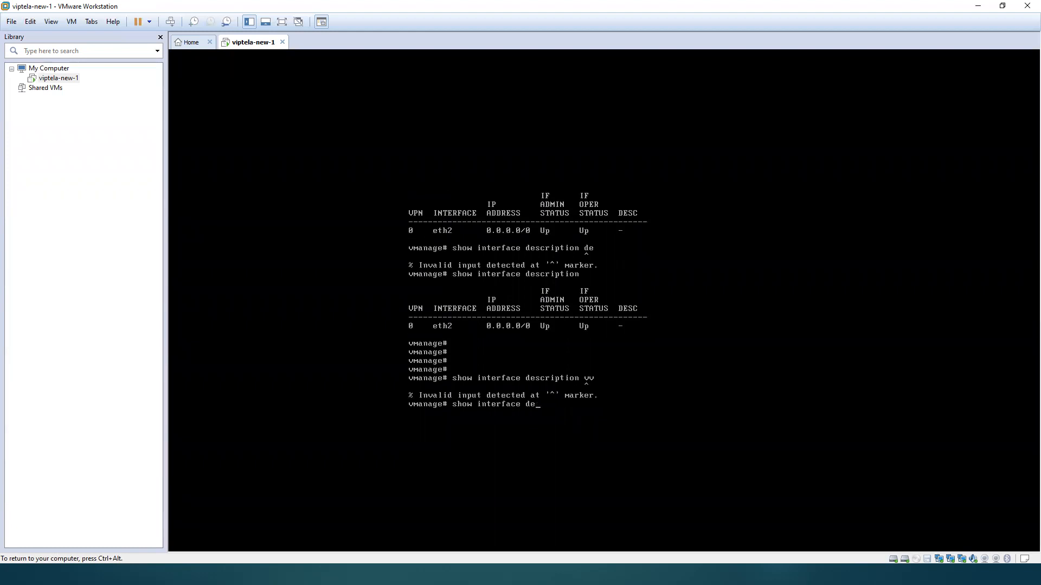
pyautogui.write('vpn 512 d')
pyautogui.press('Return')
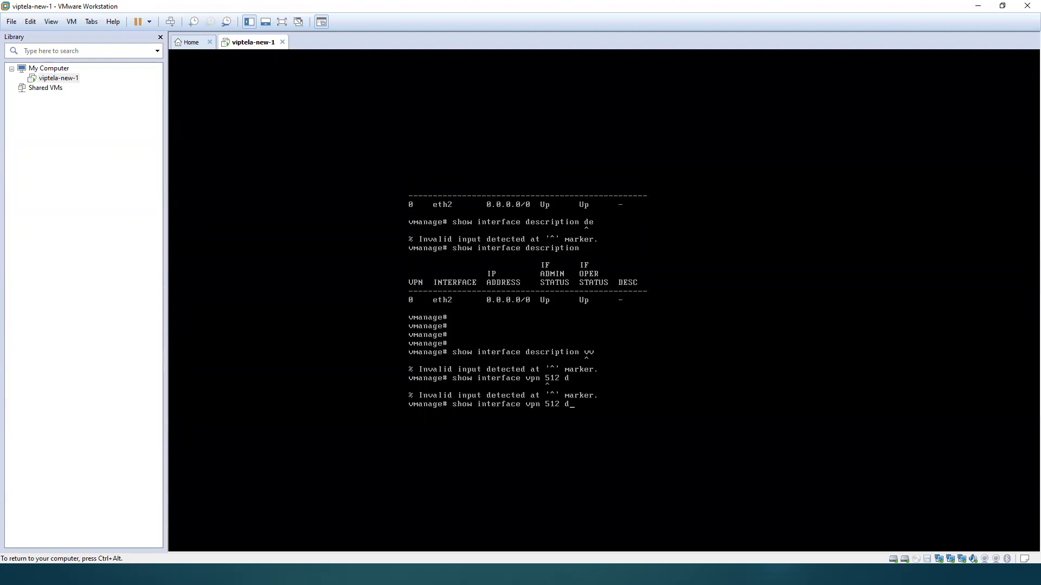
pyautogui.press('BackSpace')
pyautogui.press('Return')
# Step: Run show running-config and page through to the VPN 0 and VPN 512 interface settings
pyautogui.write('show')
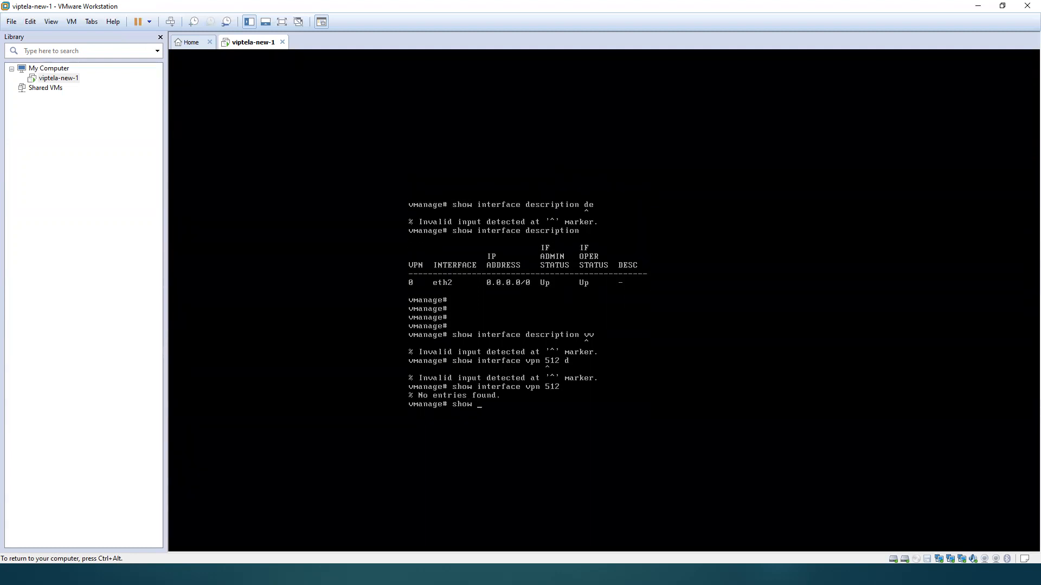
pyautogui.write(' running-config')
pyautogui.press('Return')
pyautogui.press('space')
pyautogui.press('q')
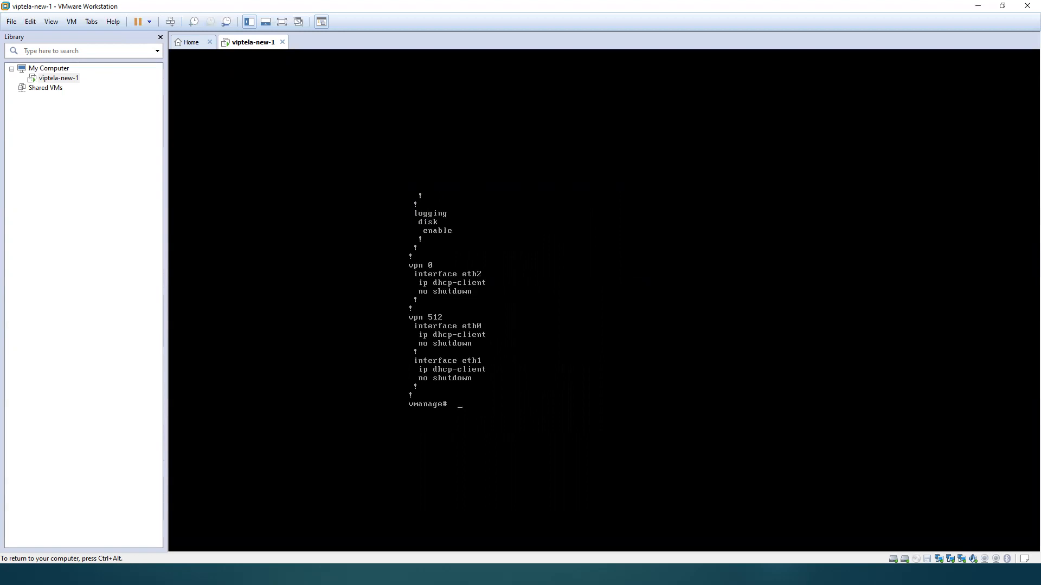
pyautogui.press('Return')
pyautogui.press('Return')
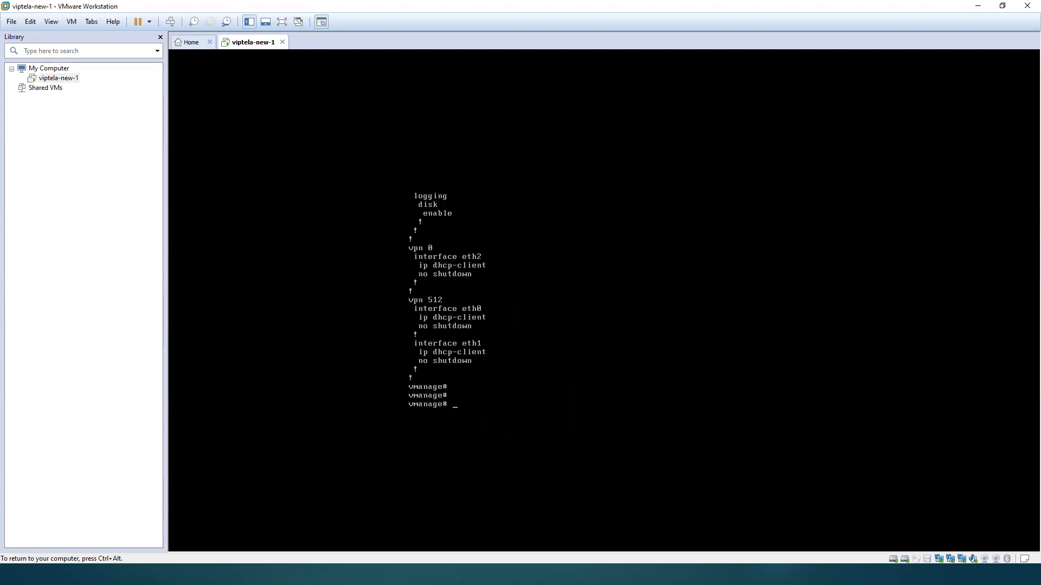
pyautogui.hotkey('ctrl', 'alt')
pyautogui.click(546, 336)
pyautogui.press('Return')
pyautogui.press('Return')
pyautogui.press('Return')
pyautogui.press('Return')
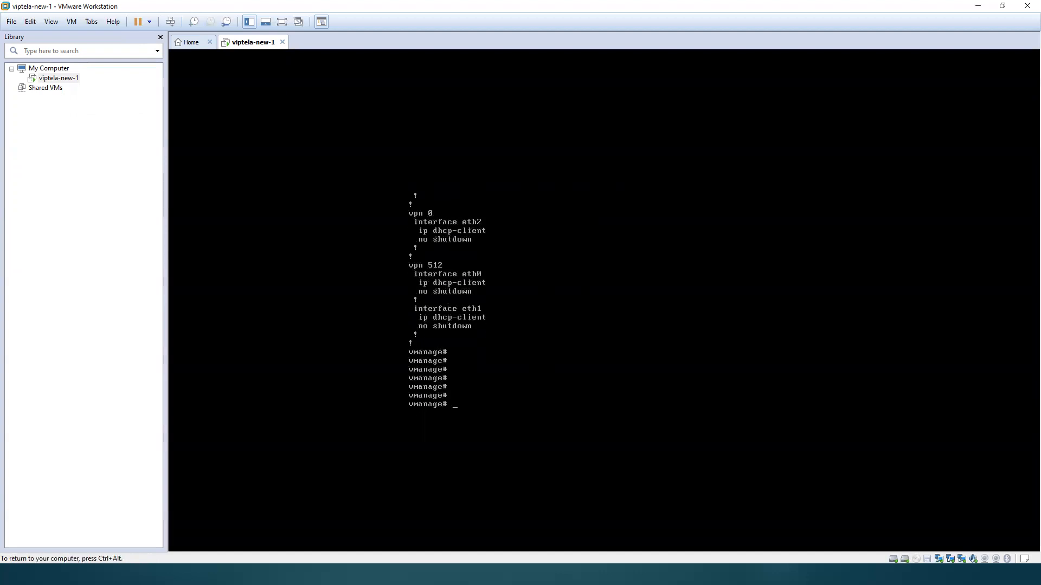
# Step: Enter configuration mode and remove interface eth0 from VPN 512
pyautogui.write('conf t')
pyautogui.press('BackSpace')
pyautogui.press('BackSpace')
pyautogui.press('BackSpace')
pyautogui.press('BackSpace')
pyautogui.press('BackSpace')
pyautogui.press('BackSpace')
pyautogui.write('conf t')
pyautogui.press('Return')
pyautogui.write('vpn ')
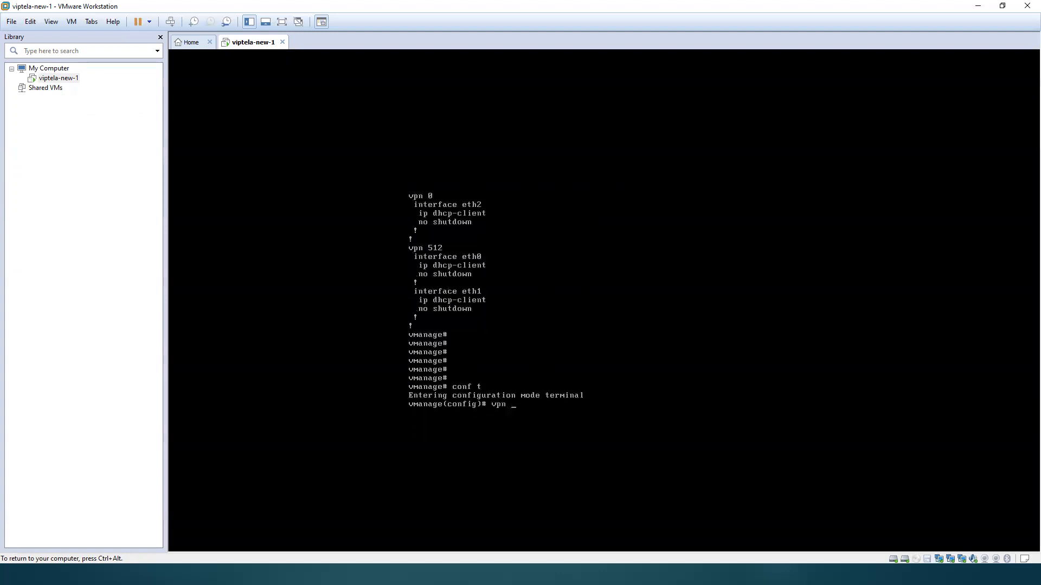
pyautogui.write('512')
pyautogui.press('Return')
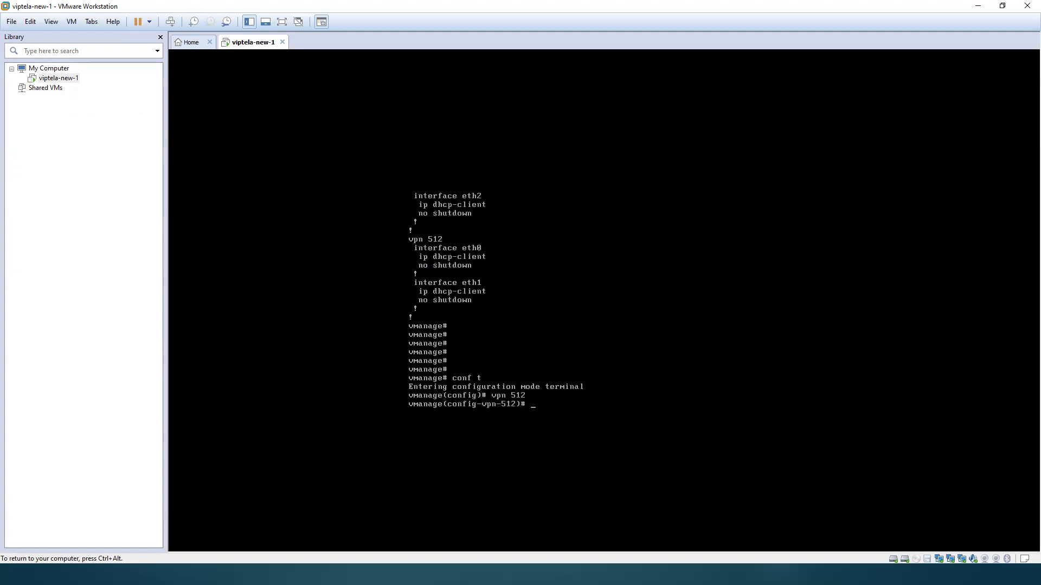
pyautogui.write('no interface eth')
pyautogui.press('Tab')
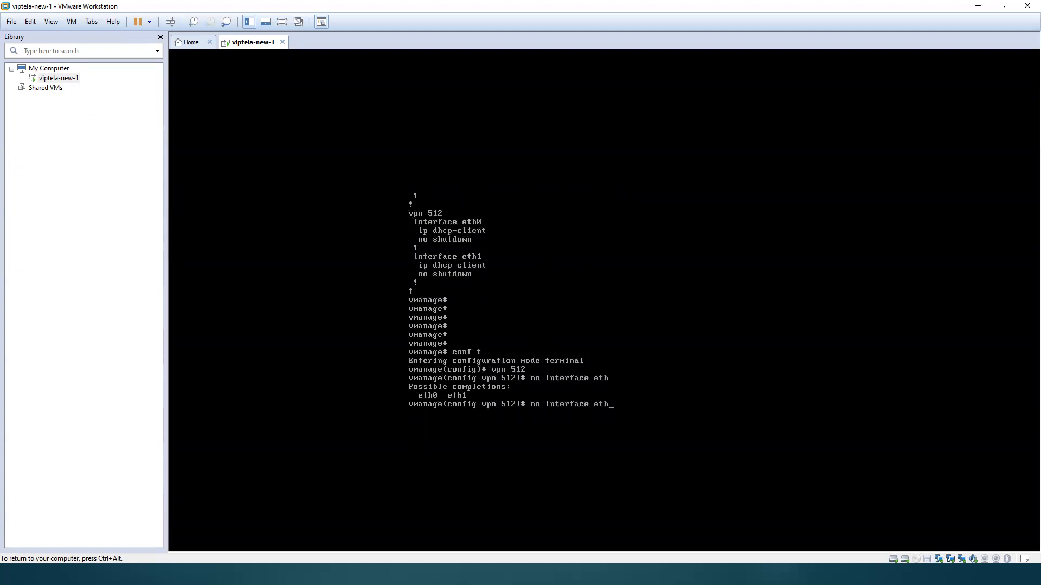
pyautogui.write('0')
pyautogui.press('Return')
# Step: Add interface eth0 to VPN 0 with ip dhcp-client and no shutdown
pyautogui.write('vpn-512)# vpn')
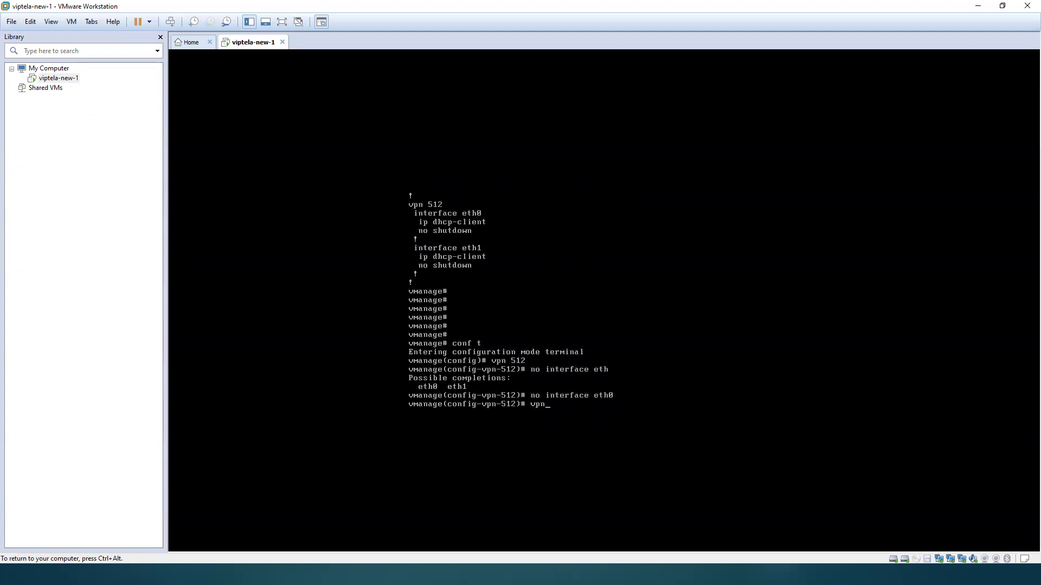
pyautogui.write(' 0')
pyautogui.press('Return')
pyautogui.write('interface eth2')
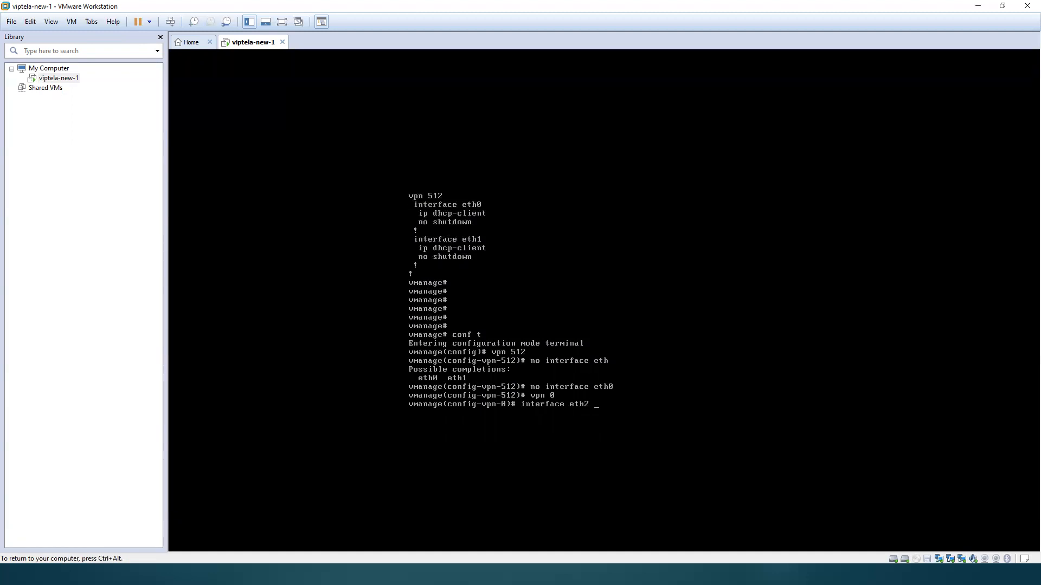
pyautogui.press('BackSpace')
pyautogui.press('BackSpace')
pyautogui.write('0')
pyautogui.press('Return')
pyautogui.write('ip dhcp-client')
pyautogui.press('Return')
pyautogui.write('no shutdown')
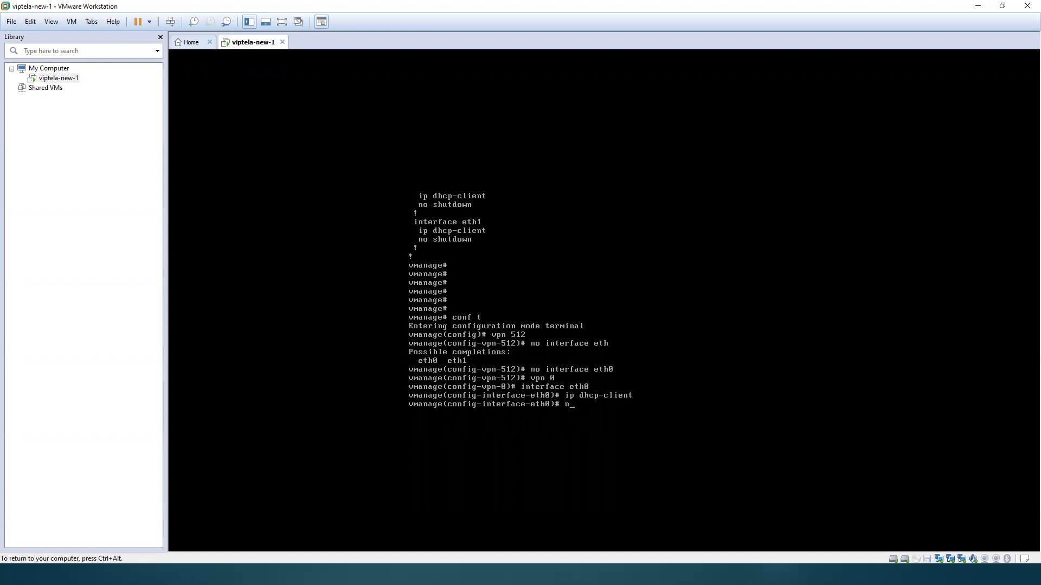
pyautogui.press('Return')
# Step: Commit the VPN interface changes and leave configuration mode with commit and-quit
pyautogui.write('commit and')
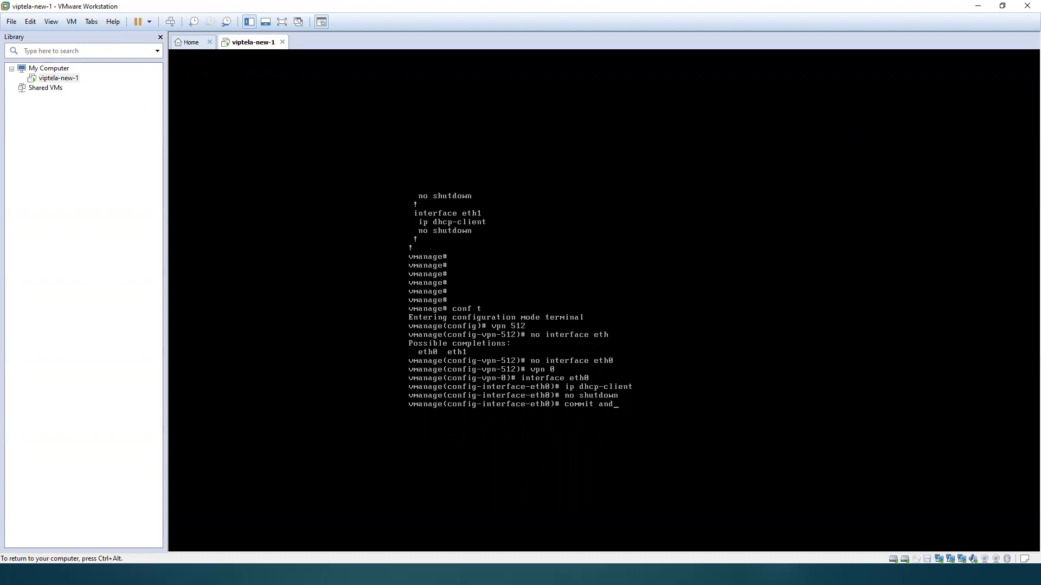
pyautogui.write('-quit')
pyautogui.press('Return')
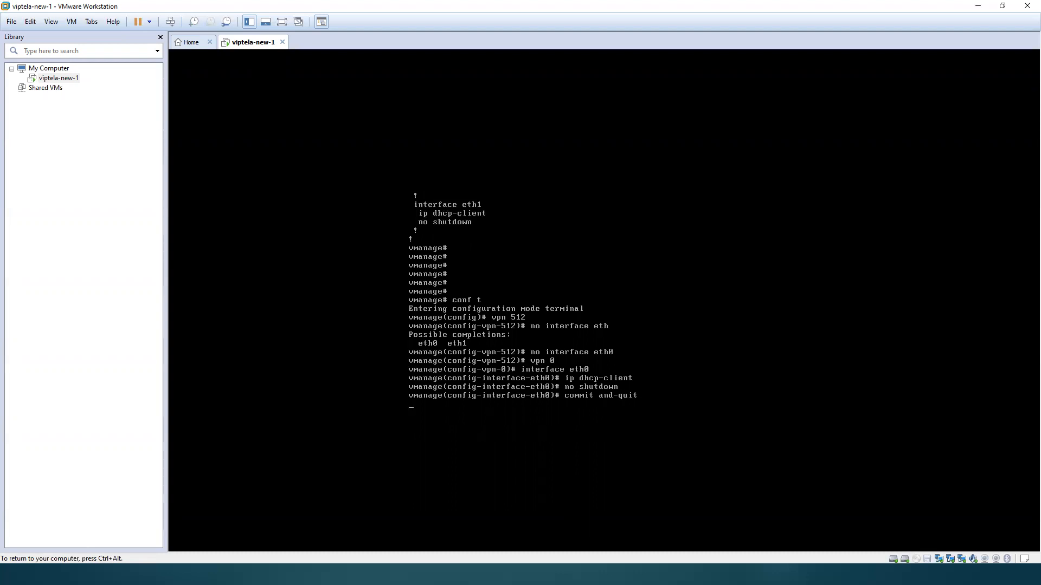
# Step: Run show interface description twice to check the address and status of eth0 in VPN 0
pyautogui.write('show interface description')
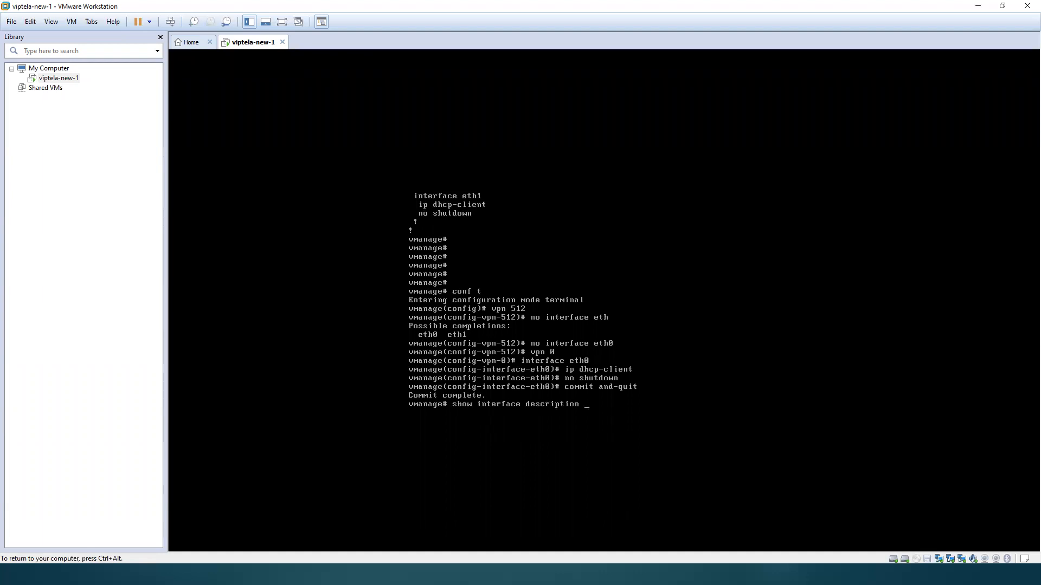
pyautogui.press('Return')
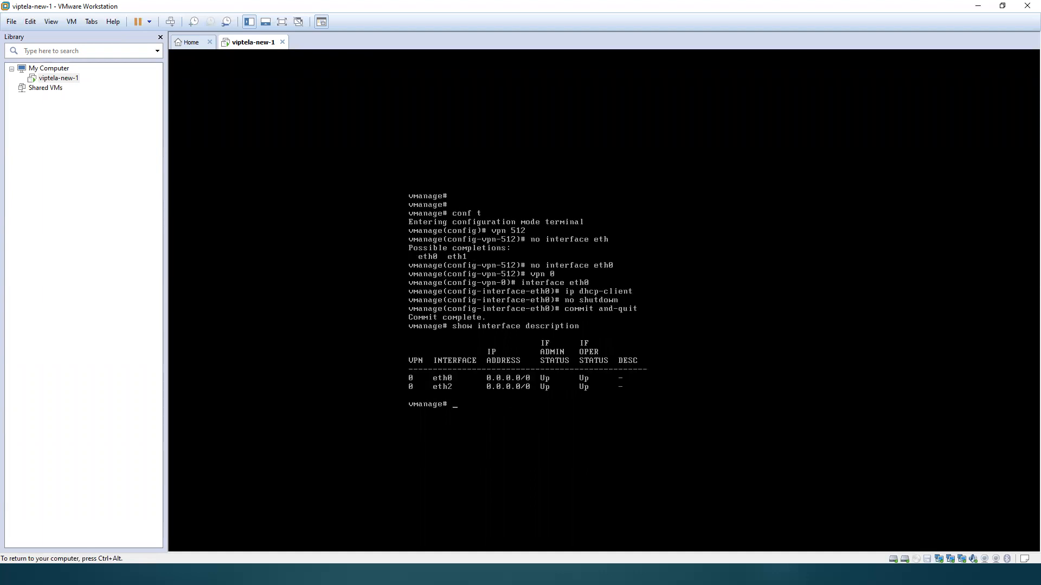
pyautogui.press('Up')
pyautogui.press('Return')
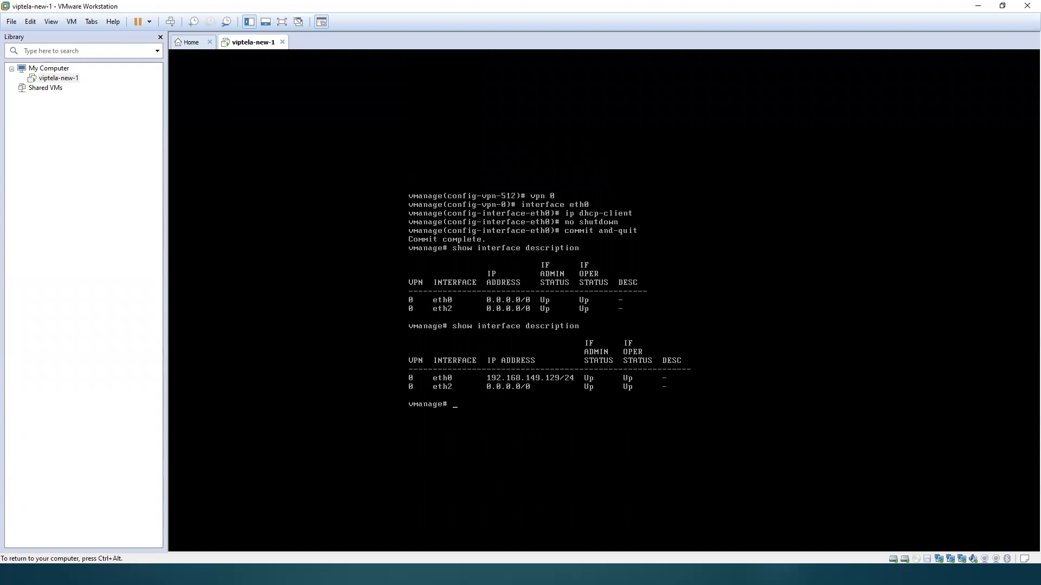
pyautogui.hotkey('ctrl', 'alt')
pyautogui.click(491, 383)
pyautogui.hotkey('ctrl', 'alt')
# Step: Switch to MTPuTTY, start adding a new server, and recheck the eth0 address in the VM console
pyautogui.press('super')
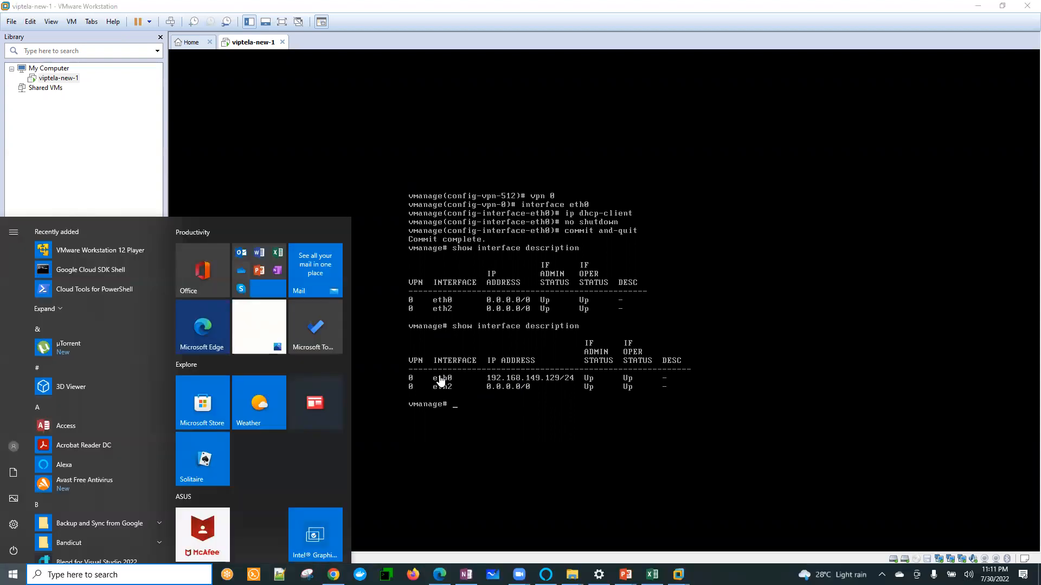
pyautogui.click(387, 577)
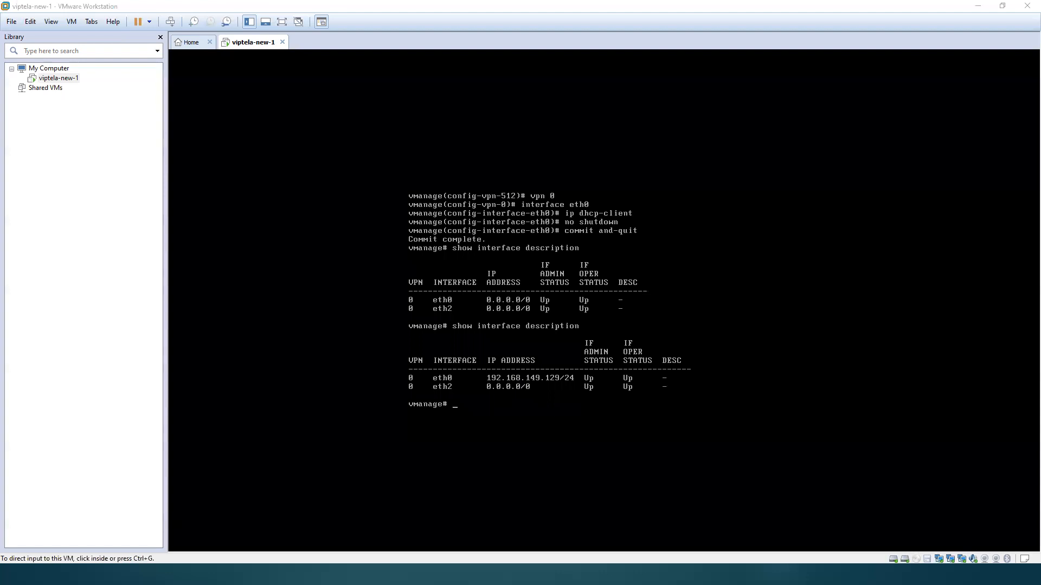
pyautogui.click(15, 34)
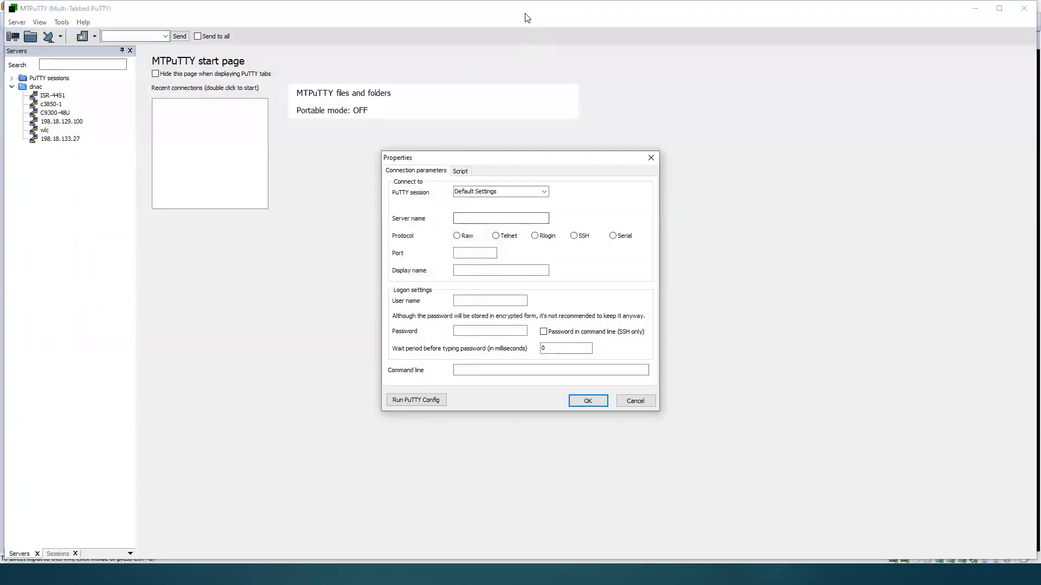
pyautogui.hotkey('alt', 'Tab')
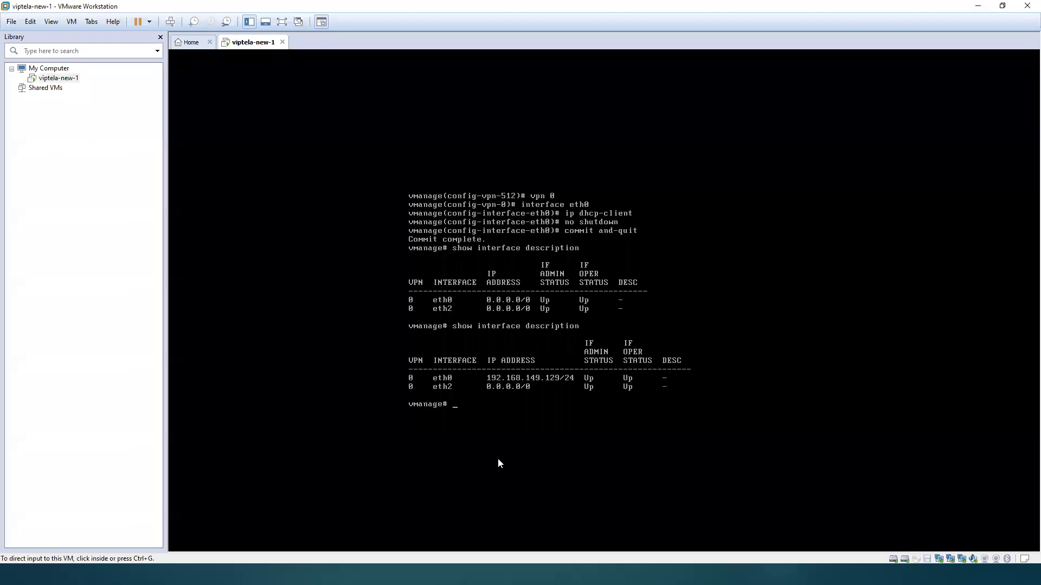
pyautogui.hotkey('alt', 'Tab')
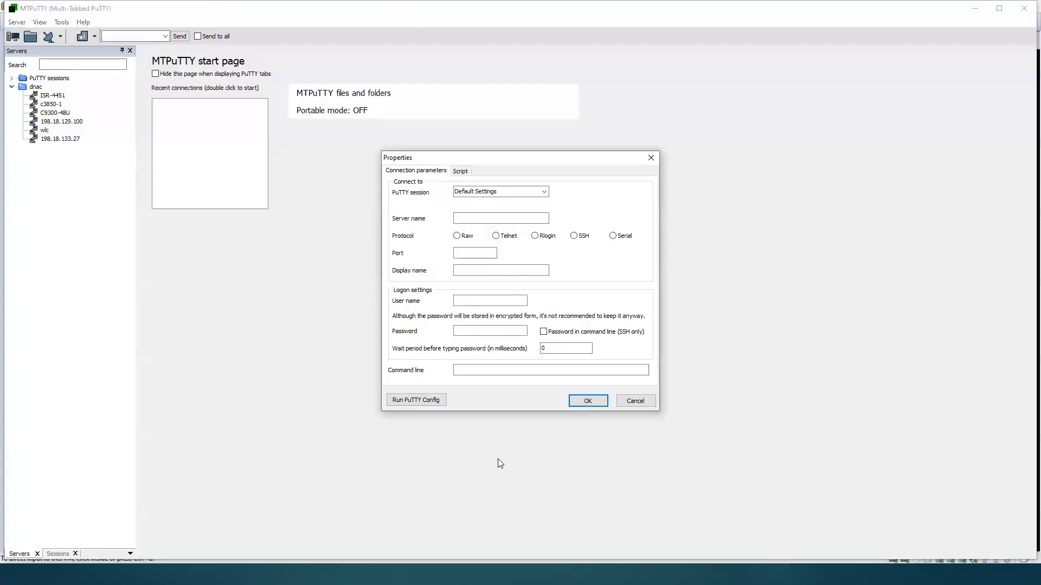
# Step: Set the new server's name to 192.168.149.129, checking it against the VM console, and choose SSH as the protocol
pyautogui.click(481, 218)
pyautogui.write('192.1')
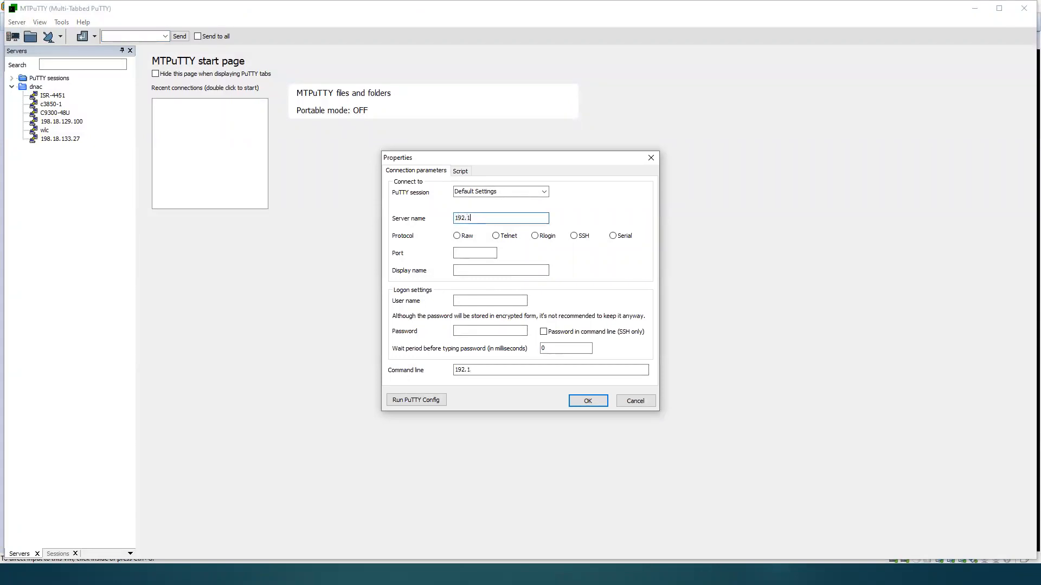
pyautogui.write('68.149.129')
pyautogui.hotkey('alt', 'Tab')
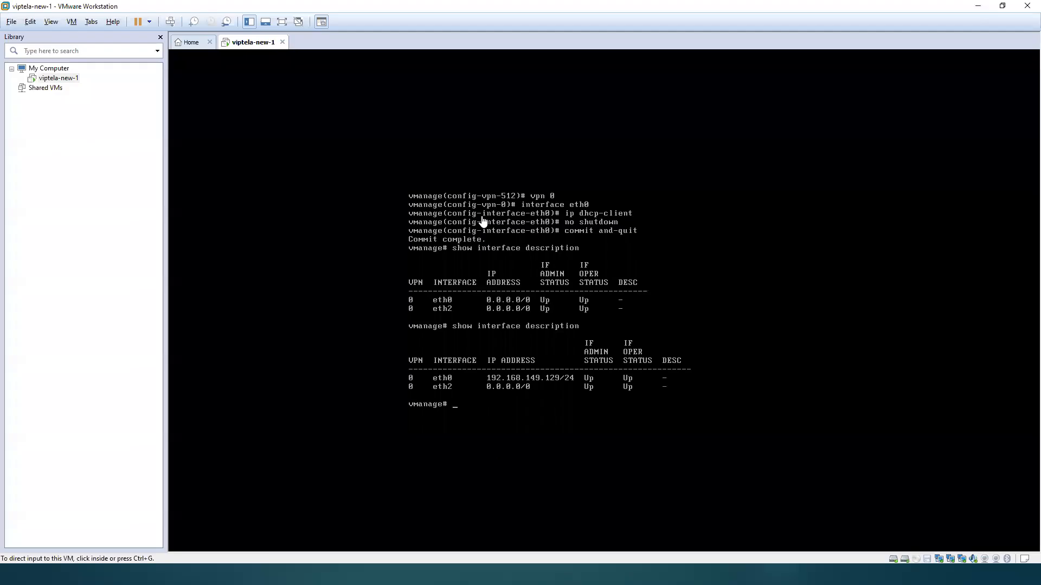
pyautogui.hotkey('alt', 'Tab')
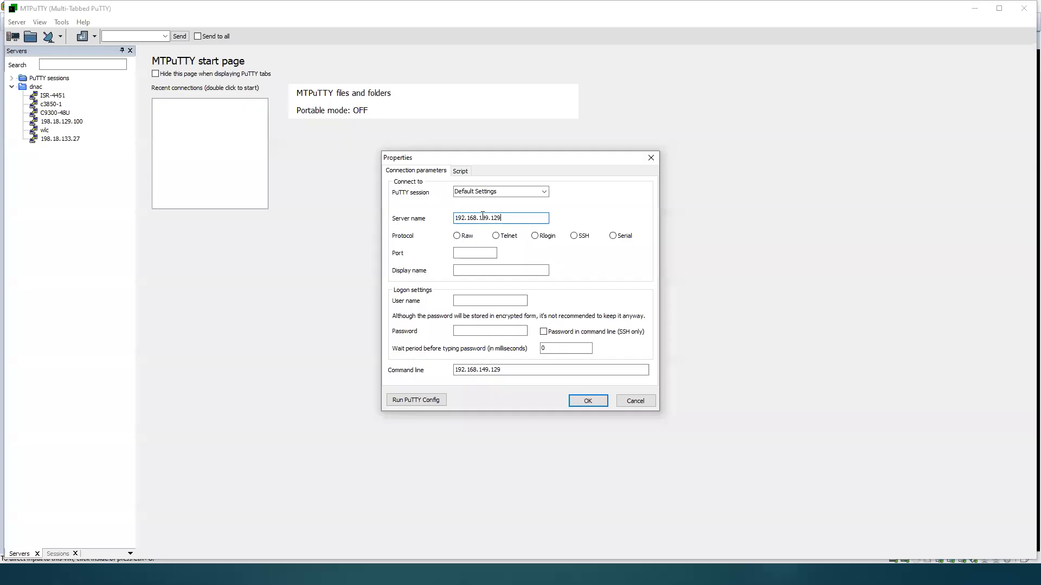
pyautogui.click(573, 236)
# Step: Save the connection with user name admin and the account password, and open its SSH session
pyautogui.click(488, 301)
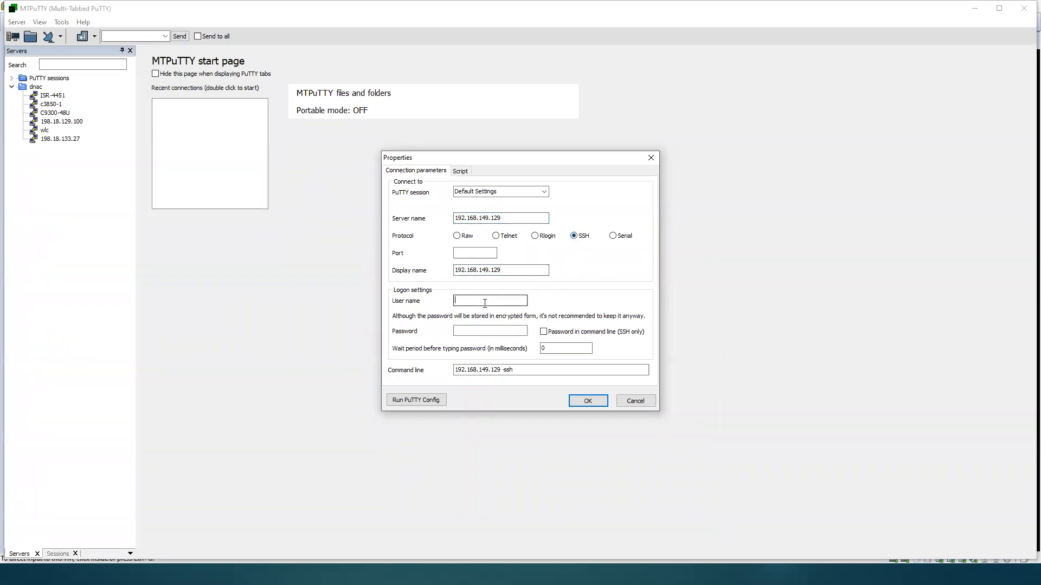
pyautogui.write('admin')
pyautogui.press('Tab')
pyautogui.write('•••••')
pyautogui.click(596, 404)
pyautogui.doubleClick(56, 149)
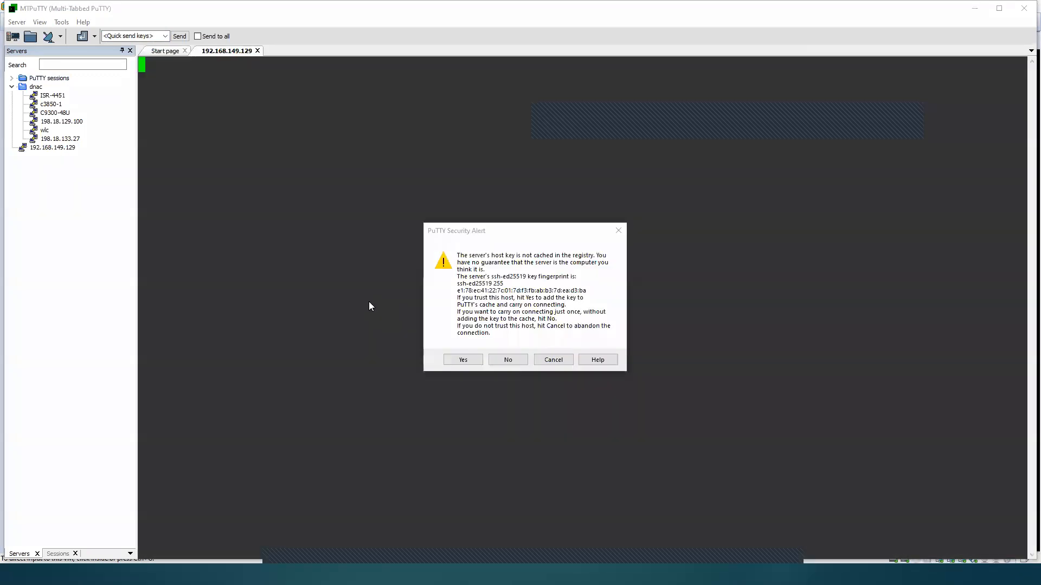
pyautogui.click(462, 360)
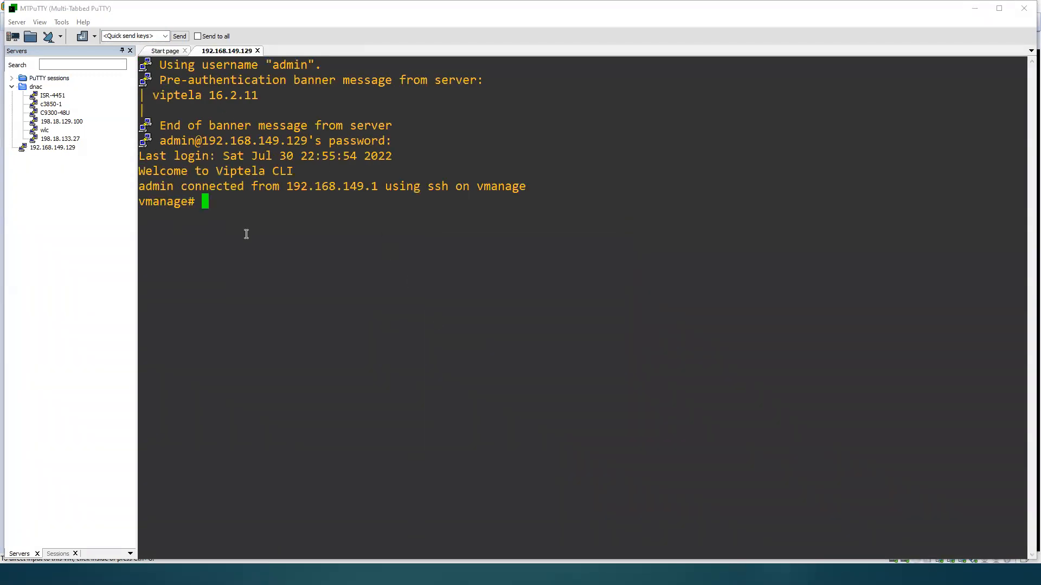
# Step: Copy the host name from the prompt and rename the session tab as vmanage
pyautogui.doubleClick(170, 201)
pyautogui.hotkey('ctrl', 'c')
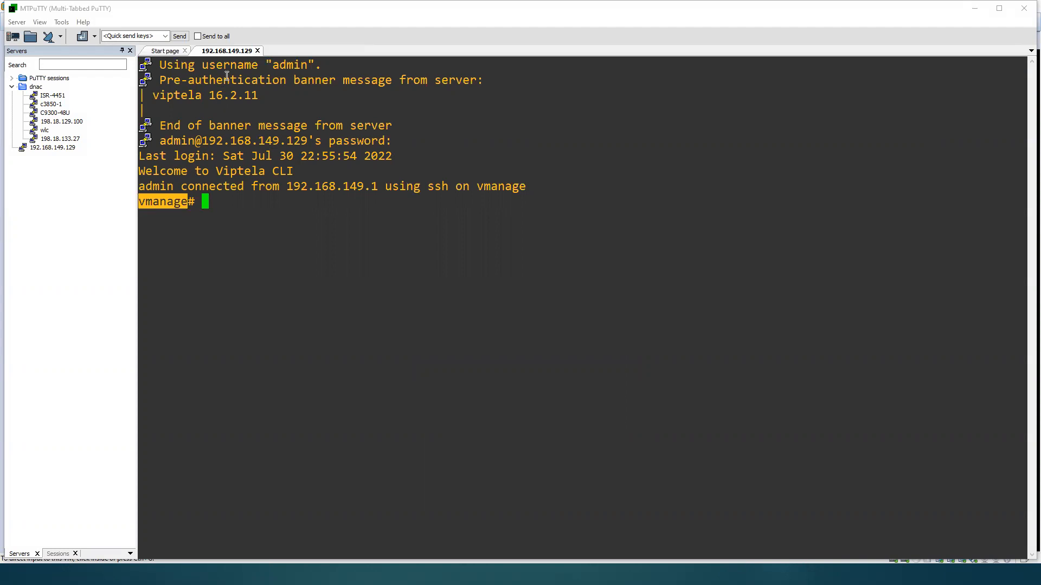
pyautogui.rightClick(228, 54)
pyautogui.click(255, 62)
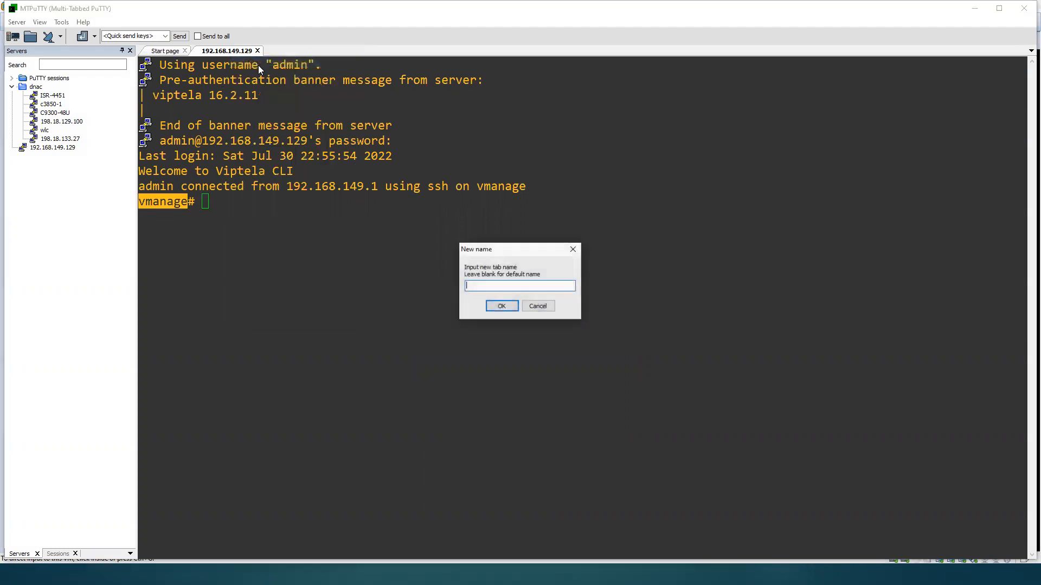
pyautogui.hotkey('ctrl', 'v')
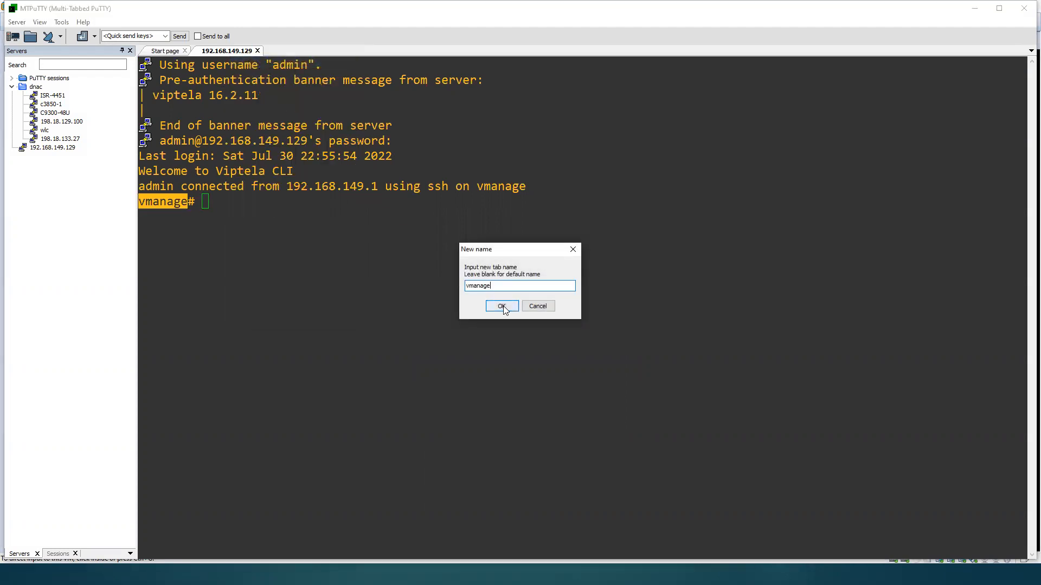
pyautogui.click(501, 306)
# Step: Show the running configuration of VPN 0 and of VPN 512 in the SSH session
pyautogui.write('show running-config ')
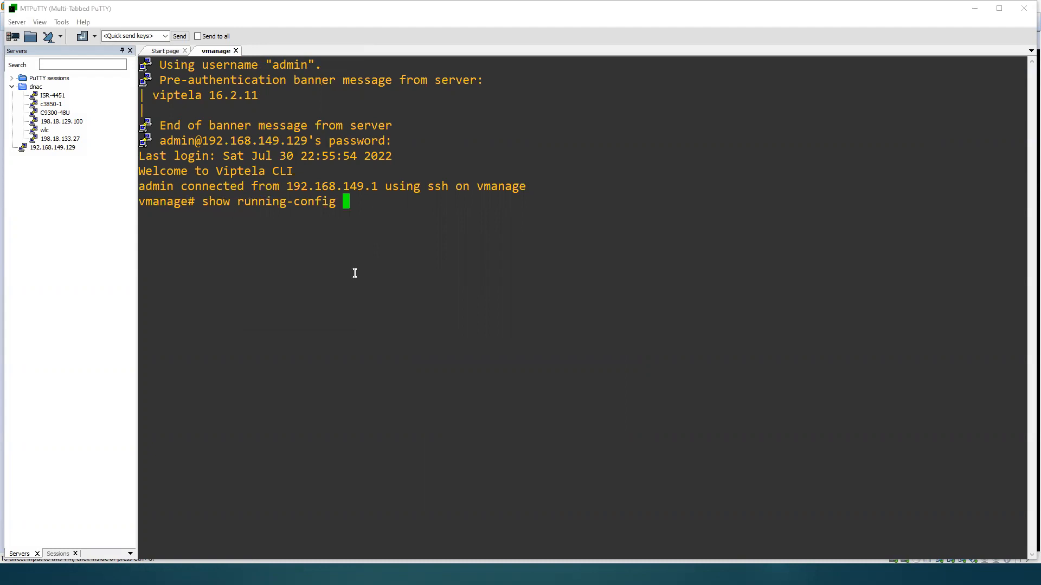
pyautogui.write('vpn 0')
pyautogui.press('Return')
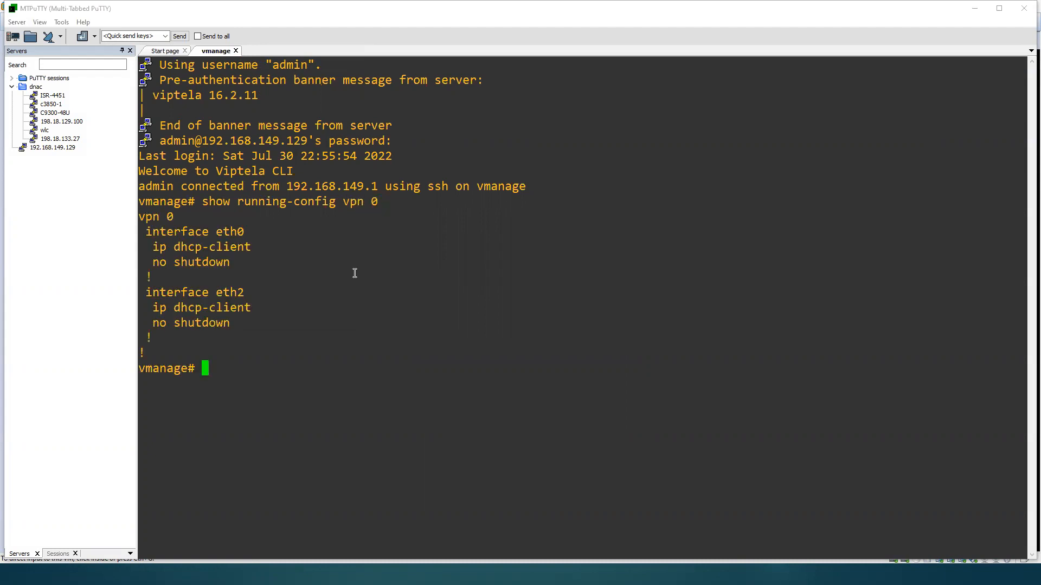
pyautogui.write('show running-config vpn 512')
pyautogui.press('Return')
# Step: Run show interface description in the SSH session to list the interfaces with their addresses and status
pyautogui.write('show interface description')
pyautogui.press('Return')
pyautogui.press('Return')
pyautogui.press('Return')
pyautogui.press('Return')
pyautogui.press('Return')
pyautogui.press('Return')
pyautogui.press('Return')
pyautogui.press('Return')
pyautogui.press('Return')
pyautogui.press('Return')
pyautogui.press('Return')
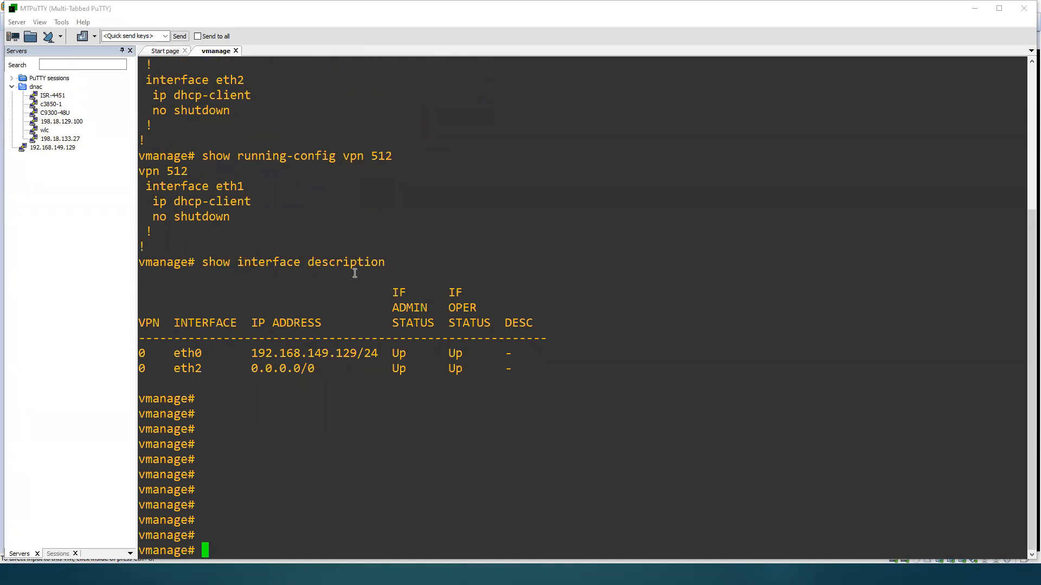
# Step: Compare the VPN 512 configuration block with the VPNs listed in the interface description table
pyautogui.doubleClick(169, 173)
pyautogui.doubleClick(151, 174)
pyautogui.doubleClick(147, 379)
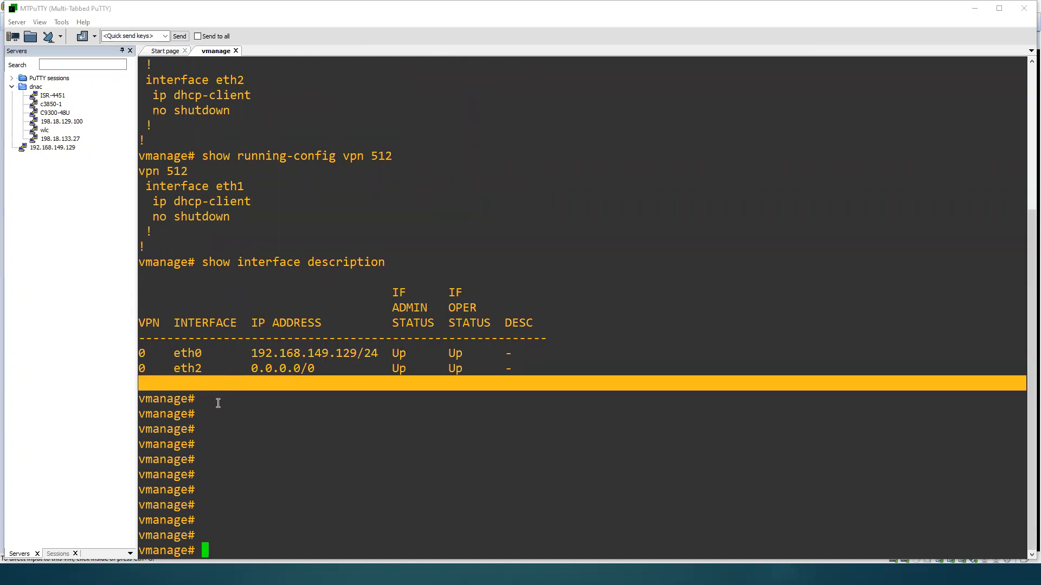
pyautogui.click(142, 172)
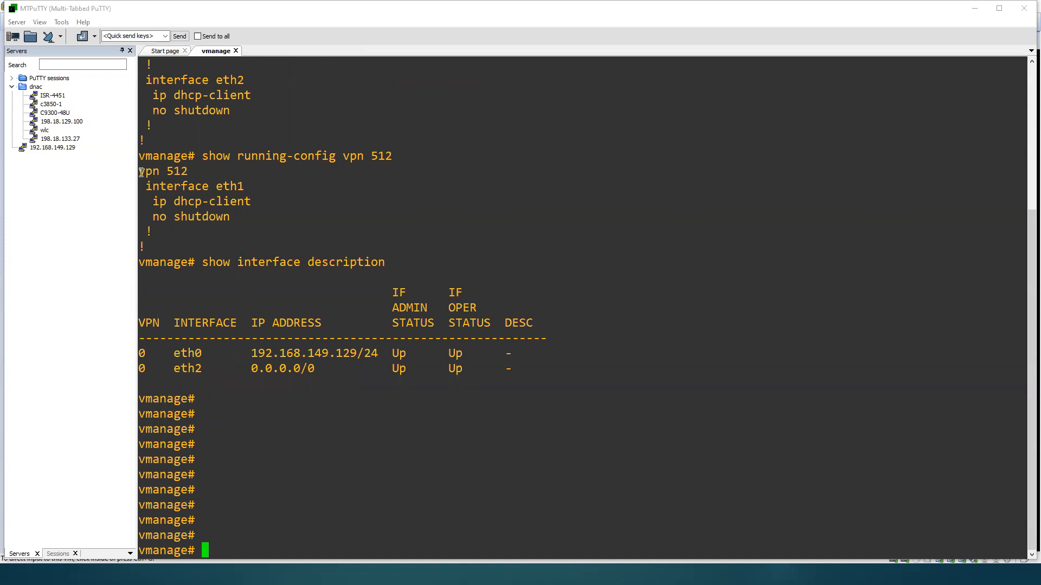
pyautogui.moveTo(142, 173); pyautogui.dragTo(171, 253)
pyautogui.click(190, 281)
pyautogui.press('Return')
pyautogui.press('Return')
pyautogui.press('Return')
pyautogui.press('Return')
pyautogui.press('Return')
pyautogui.press('Return')
pyautogui.press('Return')
pyautogui.press('Return')
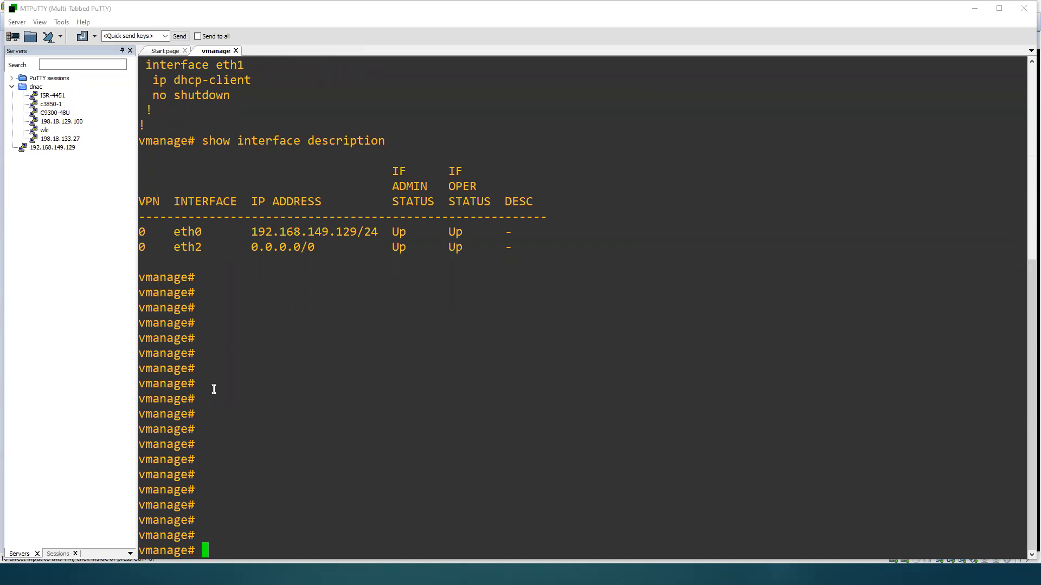
# Step: Run show run, collapse the Servers pane for more room, and examine the host-name line in the system section
pyautogui.write('show run')
pyautogui.press('Return')
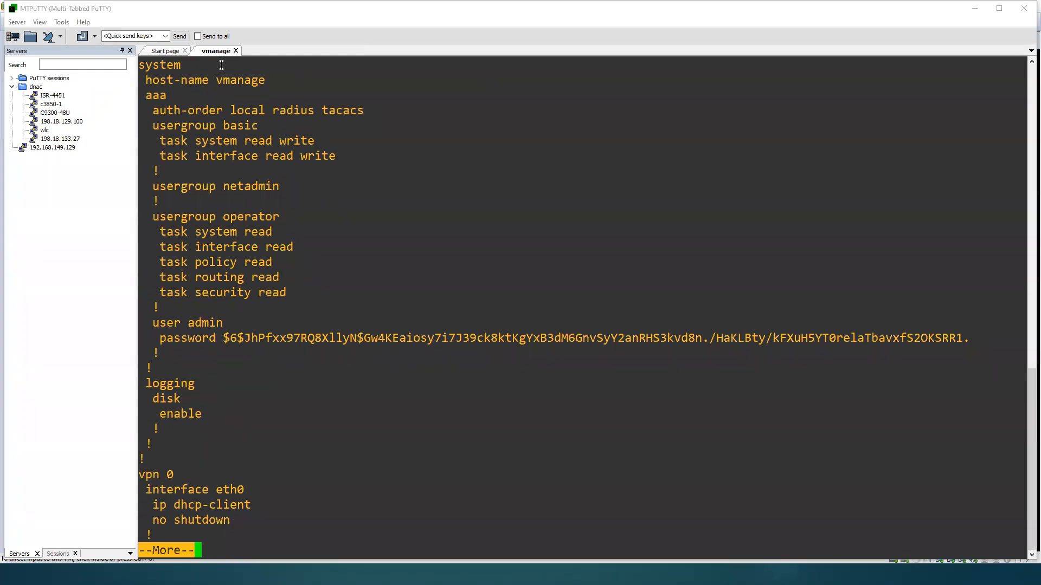
pyautogui.click(122, 51)
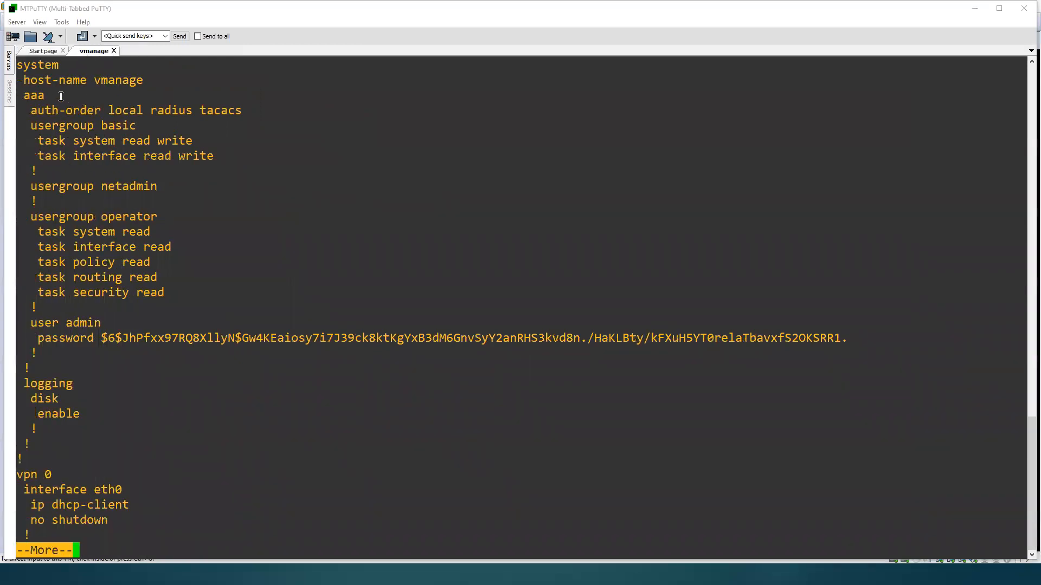
pyautogui.moveTo(20, 71); pyautogui.dragTo(120, 73)
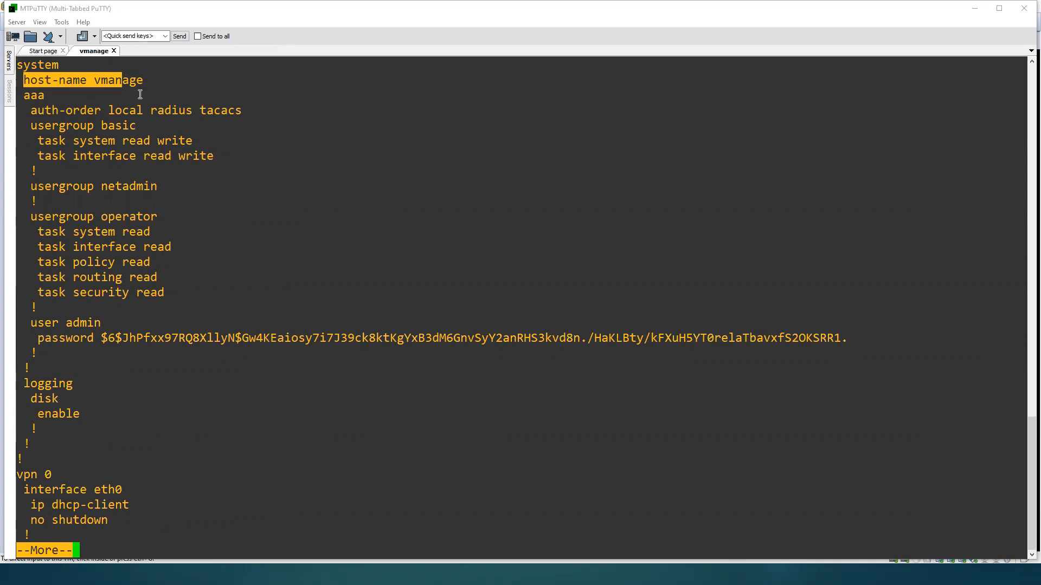
pyautogui.click(152, 162)
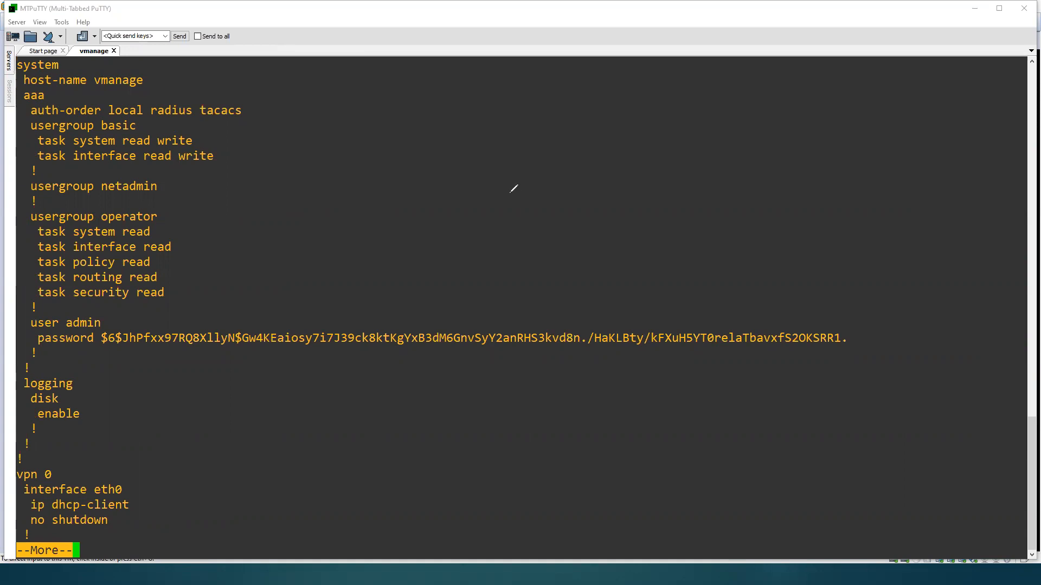
# Step: Draw a circled X device symbol in the empty area beside the configuration and handwrite Hostname on its first branch
pyautogui.moveTo(612, 227)
pyautogui.mouseDown()
pyautogui.moveTo(659, 294)
pyautogui.moveTo(641, 249)
pyautogui.moveTo(612, 247)
pyautogui.mouseUp()
pyautogui.moveTo(637, 246); pyautogui.dragTo(610, 294)
pyautogui.moveTo(604, 244)
pyautogui.mouseDown()
pyautogui.moveTo(639, 283)
pyautogui.moveTo(666, 230)
pyautogui.mouseUp()
pyautogui.moveTo(687, 194); pyautogui.dragTo(688, 239)
pyautogui.moveTo(688, 217)
pyautogui.mouseDown()
pyautogui.moveTo(710, 209)
pyautogui.moveTo(711, 233)
pyautogui.mouseUp()
pyautogui.moveTo(748, 201)
pyautogui.mouseDown()
pyautogui.moveTo(737, 218)
pyautogui.moveTo(766, 202)
pyautogui.mouseUp()
pyautogui.moveTo(786, 190); pyautogui.dragTo(761, 224)
pyautogui.moveTo(796, 173)
pyautogui.mouseDown()
pyautogui.moveTo(797, 219)
pyautogui.moveTo(819, 193)
pyautogui.moveTo(851, 223)
pyautogui.mouseUp()
pyautogui.moveTo(873, 195); pyautogui.dragTo(889, 225)
pyautogui.moveTo(900, 216)
pyautogui.mouseDown()
pyautogui.moveTo(909, 200)
pyautogui.moveTo(923, 215)
pyautogui.moveTo(947, 217)
pyautogui.mouseUp()
pyautogui.click(957, 202)
pyautogui.moveTo(962, 211); pyautogui.dragTo(981, 210)
# Step: Handwrite System-ip on a second branch from the device symbol
pyautogui.moveTo(659, 279); pyautogui.dragTo(693, 278)
pyautogui.moveTo(730, 259)
pyautogui.mouseDown()
pyautogui.moveTo(709, 295)
pyautogui.moveTo(781, 302)
pyautogui.moveTo(774, 283)
pyautogui.mouseUp()
pyautogui.moveTo(807, 263)
pyautogui.mouseDown()
pyautogui.moveTo(787, 294)
pyautogui.moveTo(821, 297)
pyautogui.moveTo(845, 266)
pyautogui.moveTo(867, 290)
pyautogui.moveTo(912, 263)
pyautogui.moveTo(920, 287)
pyautogui.mouseUp()
pyautogui.moveTo(931, 273)
pyautogui.mouseDown()
pyautogui.moveTo(972, 275)
pyautogui.moveTo(979, 311)
pyautogui.mouseUp()
pyautogui.click(968, 245)
pyautogui.moveTo(978, 259); pyautogui.dragTo(979, 275)
# Step: Draw a third branch from the device symbol and handwrite site-id at its end
pyautogui.moveTo(649, 297)
pyautogui.mouseDown()
pyautogui.moveTo(736, 410)
pyautogui.moveTo(710, 429)
pyautogui.mouseUp()
pyautogui.click(749, 372)
pyautogui.moveTo(755, 398); pyautogui.dragTo(757, 413)
pyautogui.moveTo(770, 363); pyautogui.dragTo(776, 396)
pyautogui.moveTo(777, 395)
pyautogui.mouseDown()
pyautogui.moveTo(783, 426)
pyautogui.moveTo(820, 391)
pyautogui.mouseUp()
pyautogui.moveTo(808, 396)
pyautogui.mouseDown()
pyautogui.moveTo(816, 369)
pyautogui.moveTo(831, 417)
pyautogui.moveTo(886, 381)
pyautogui.mouseUp()
pyautogui.moveTo(893, 375); pyautogui.dragTo(894, 402)
pyautogui.click(893, 350)
pyautogui.moveTo(933, 360)
pyautogui.mouseDown()
pyautogui.moveTo(920, 387)
pyautogui.moveTo(945, 395)
pyautogui.mouseUp()
pyautogui.moveTo(949, 320); pyautogui.dragTo(969, 395)
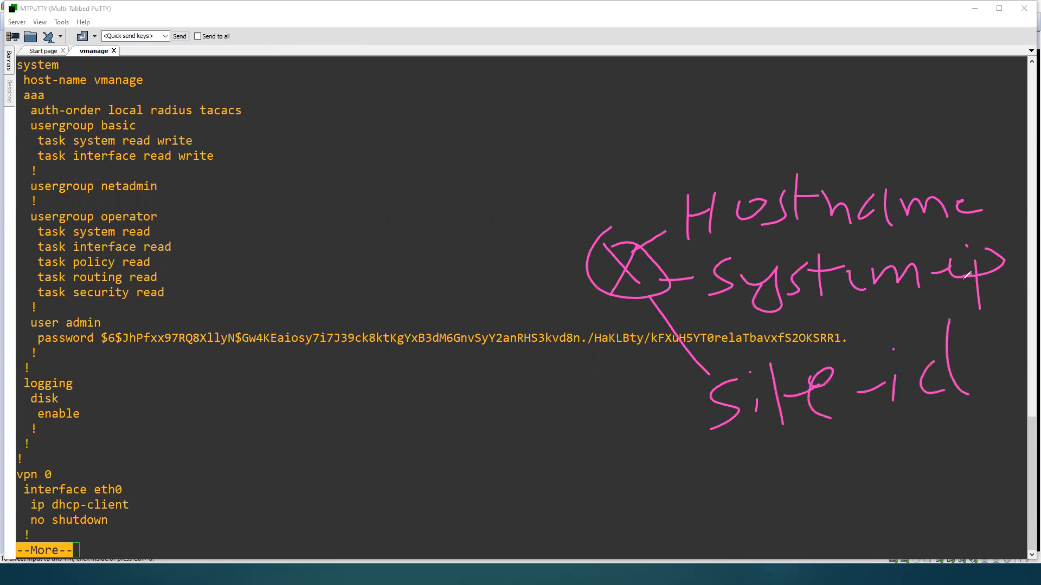
# Step: Add a fourth branch labelled vbond ip to the device symbol and handwrite System as the heading
pyautogui.moveTo(609, 278)
pyautogui.mouseDown()
pyautogui.moveTo(695, 458)
pyautogui.moveTo(719, 487)
pyautogui.moveTo(734, 460)
pyautogui.mouseUp()
pyautogui.moveTo(748, 442)
pyautogui.mouseDown()
pyautogui.moveTo(761, 498)
pyautogui.moveTo(820, 473)
pyautogui.moveTo(841, 482)
pyautogui.moveTo(881, 461)
pyautogui.mouseUp()
pyautogui.moveTo(874, 429)
pyautogui.mouseDown()
pyautogui.moveTo(889, 481)
pyautogui.moveTo(909, 467)
pyautogui.mouseUp()
pyautogui.moveTo(933, 439)
pyautogui.mouseDown()
pyautogui.moveTo(935, 490)
pyautogui.moveTo(921, 456)
pyautogui.mouseUp()
pyautogui.moveTo(486, 163)
pyautogui.mouseDown()
pyautogui.moveTo(451, 200)
pyautogui.moveTo(461, 236)
pyautogui.mouseUp()
pyautogui.moveTo(494, 190)
pyautogui.mouseDown()
pyautogui.moveTo(514, 242)
pyautogui.moveTo(552, 202)
pyautogui.moveTo(549, 214)
pyautogui.mouseUp()
pyautogui.moveTo(547, 193)
pyautogui.mouseDown()
pyautogui.moveTo(604, 163)
pyautogui.moveTo(627, 174)
pyautogui.mouseUp()
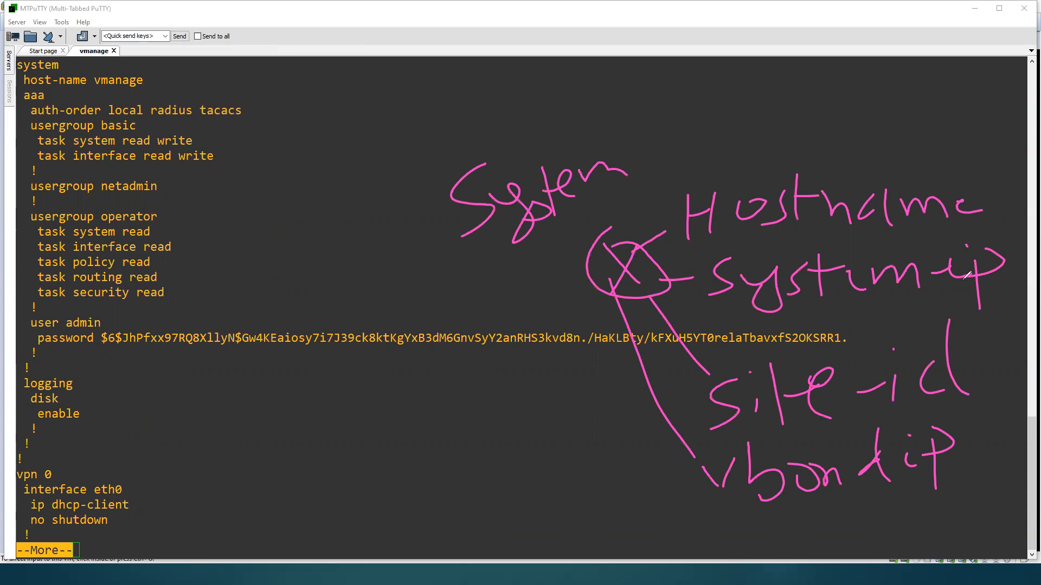
# Step: Tick the hostname, system-ip, site-id and vbond ip labels, and add org-name as a fifth ticked item
pyautogui.moveTo(632, 202)
pyautogui.mouseDown()
pyautogui.moveTo(660, 209)
pyautogui.moveTo(732, 169)
pyautogui.mouseUp()
pyautogui.moveTo(654, 298); pyautogui.dragTo(764, 247)
pyautogui.moveTo(649, 404); pyautogui.dragTo(732, 360)
pyautogui.moveTo(661, 486); pyautogui.dragTo(720, 442)
pyautogui.moveTo(659, 526)
pyautogui.mouseDown()
pyautogui.moveTo(701, 494)
pyautogui.moveTo(753, 533)
pyautogui.moveTo(757, 514)
pyautogui.moveTo(786, 510)
pyautogui.moveTo(825, 525)
pyautogui.moveTo(824, 541)
pyautogui.moveTo(875, 523)
pyautogui.moveTo(926, 524)
pyautogui.mouseUp()
pyautogui.moveTo(943, 502)
pyautogui.mouseDown()
pyautogui.moveTo(934, 522)
pyautogui.moveTo(1026, 500)
pyautogui.mouseUp()
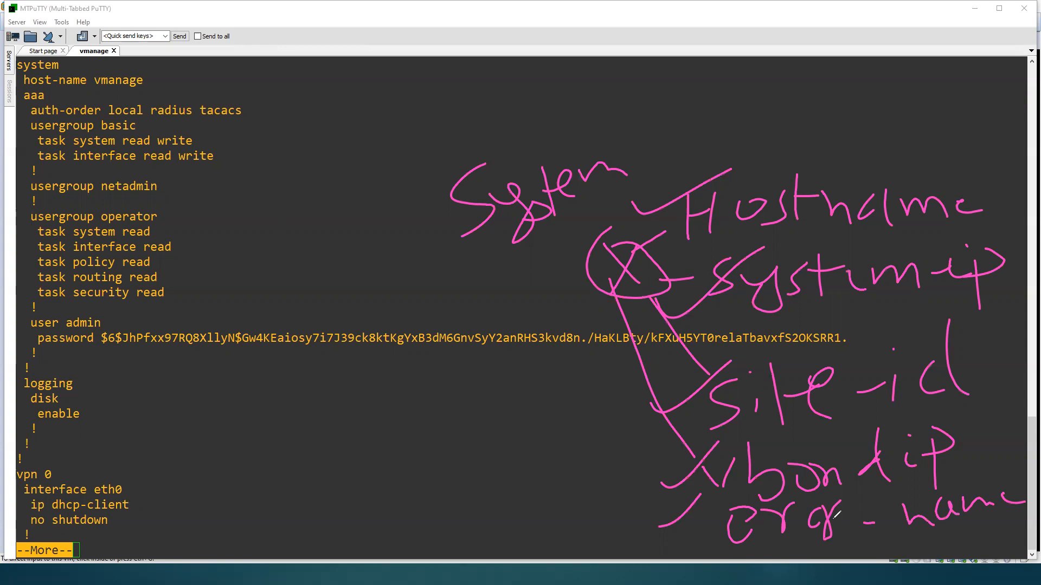
# Step: Draw two arrows pointing at the vpn 0 configuration block, and clear all the annotations from the screen
pyautogui.moveTo(63, 476); pyautogui.dragTo(487, 300)
pyautogui.moveTo(284, 362)
pyautogui.mouseDown()
pyautogui.moveTo(252, 404)
pyautogui.moveTo(295, 413)
pyautogui.mouseUp()
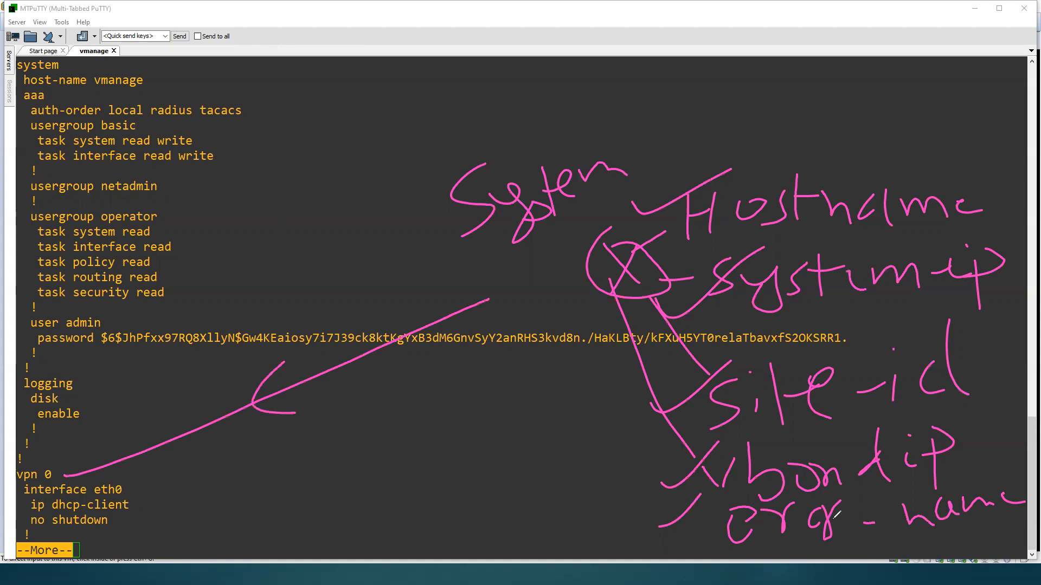
pyautogui.moveTo(189, 523); pyautogui.dragTo(504, 362)
pyautogui.moveTo(346, 419); pyautogui.dragTo(393, 474)
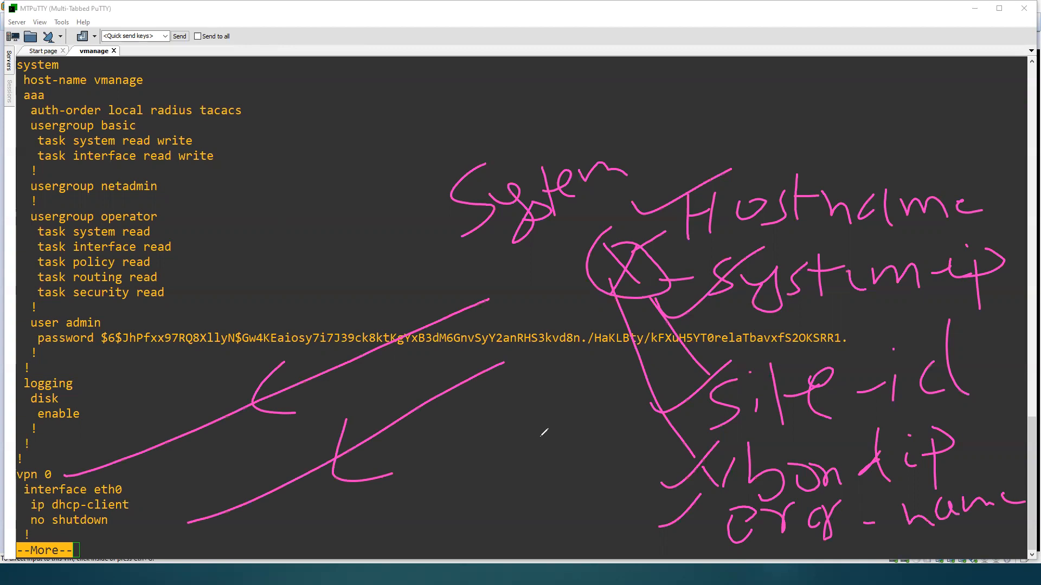
pyautogui.click(539, 438)
pyautogui.press('Escape')
pyautogui.click(167, 233)
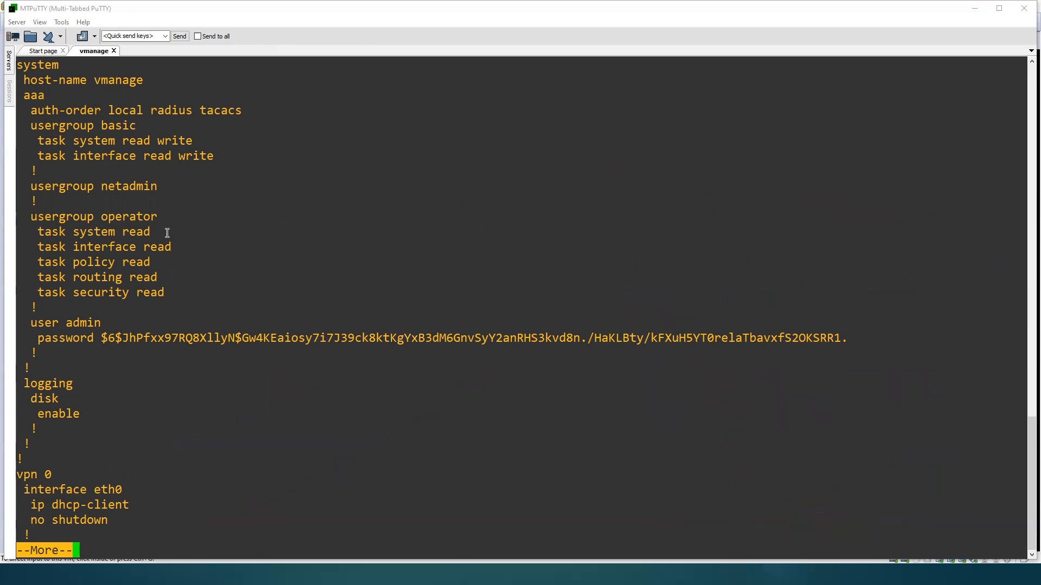
# Step: Quit the paged running configuration output and run show interface description
pyautogui.press('q')
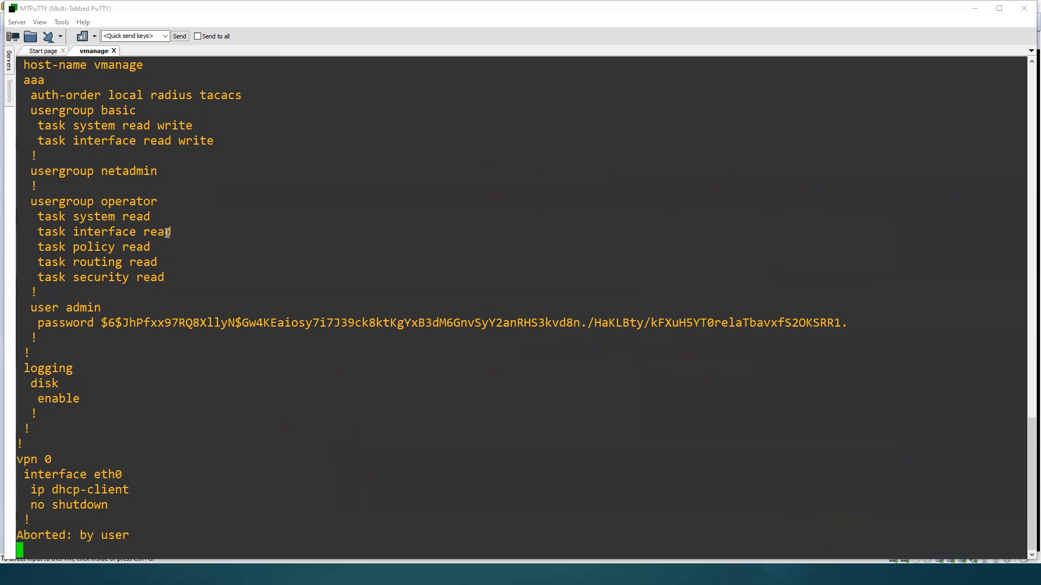
pyautogui.press('Return')
pyautogui.press('Return')
pyautogui.write('show itn')
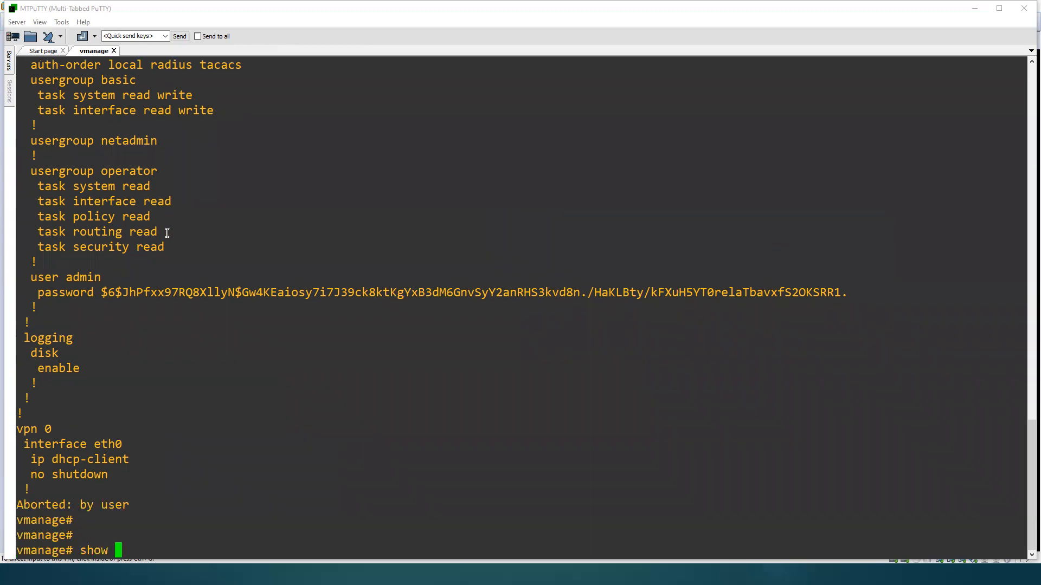
pyautogui.press('Return')
pyautogui.press('BackSpace')
pyautogui.press('BackSpace')
pyautogui.write('nterface description')
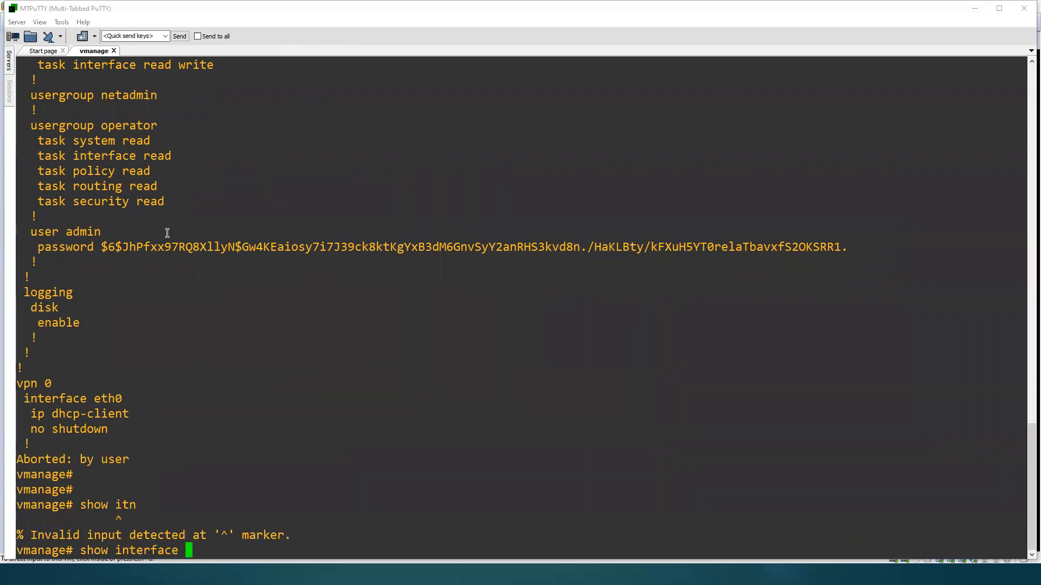
pyautogui.press('Return')
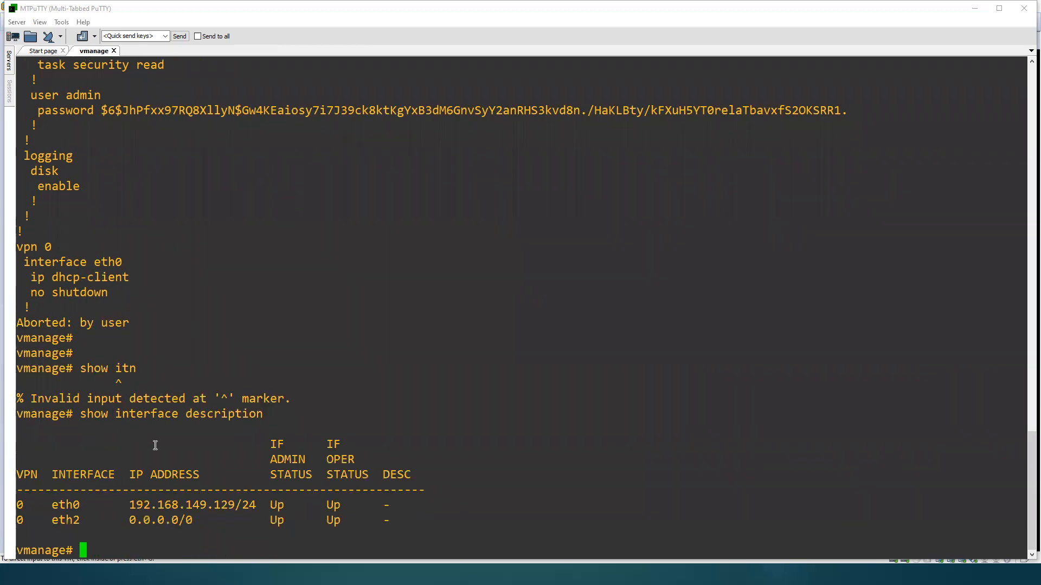
pyautogui.doubleClick(172, 503)
pyautogui.hotkey('ctrl', 'c')
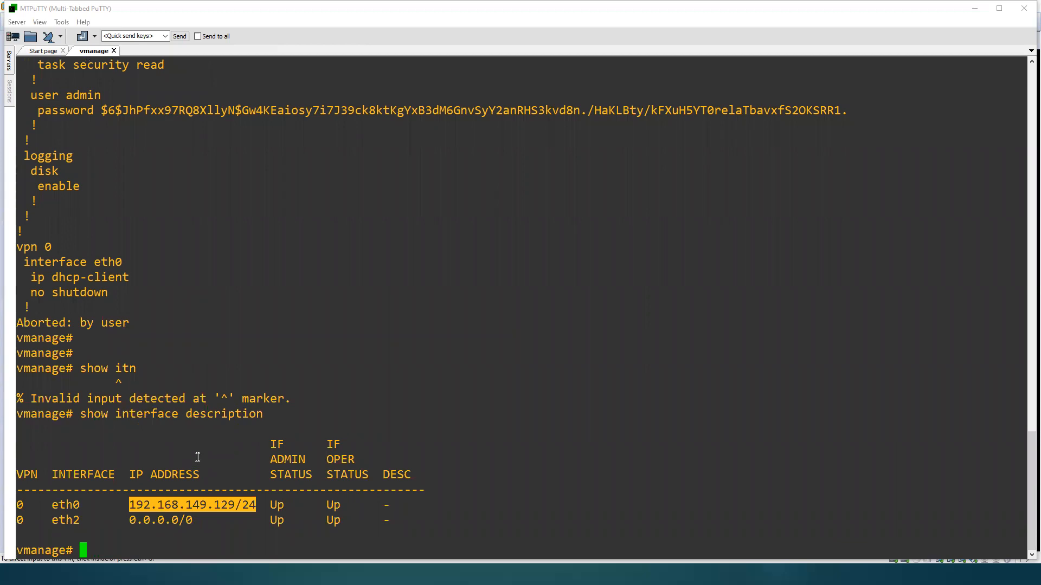
pyautogui.press('super')
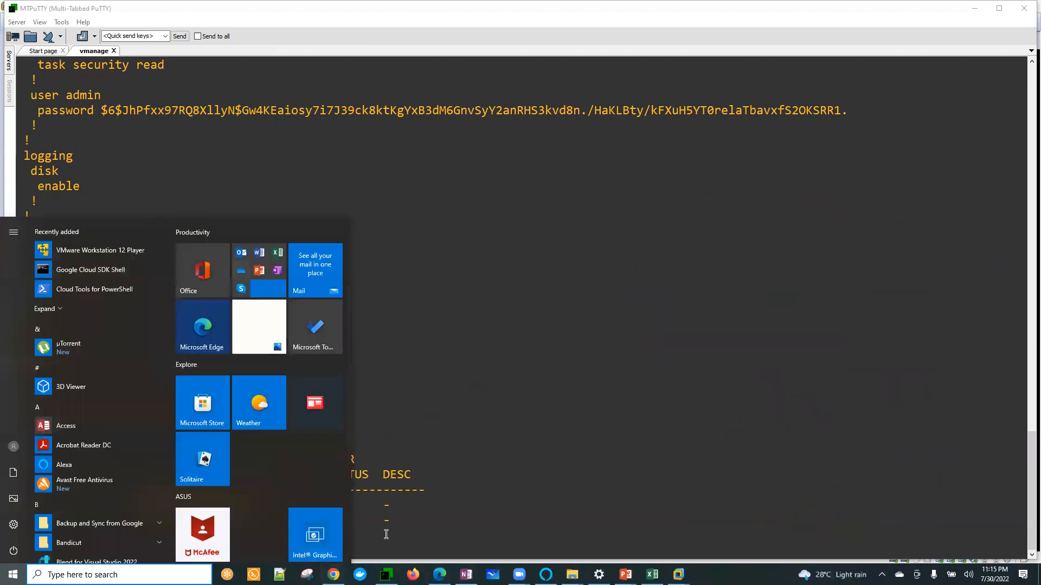
pyautogui.click(338, 575)
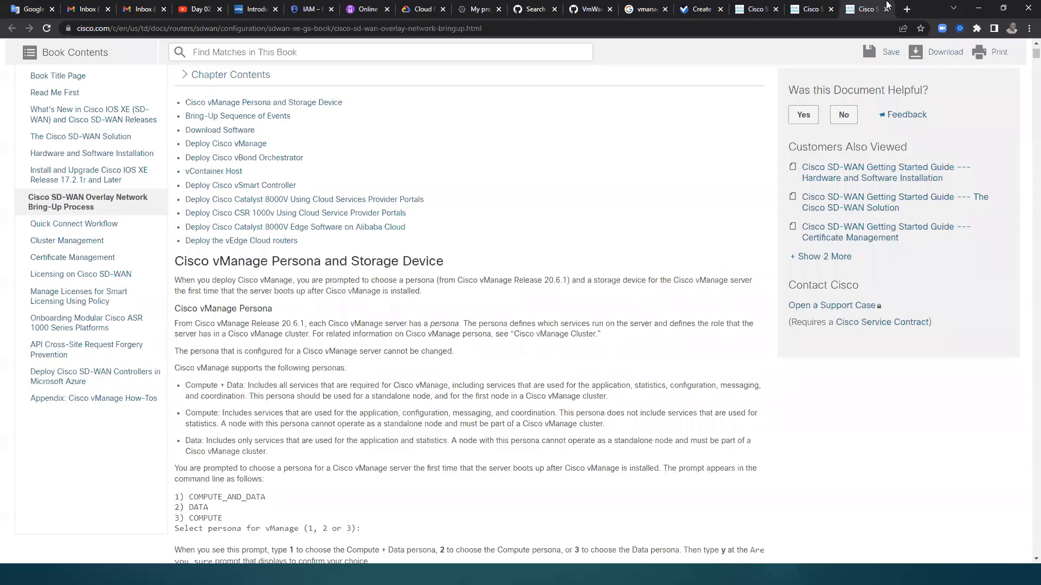
pyautogui.click(906, 10)
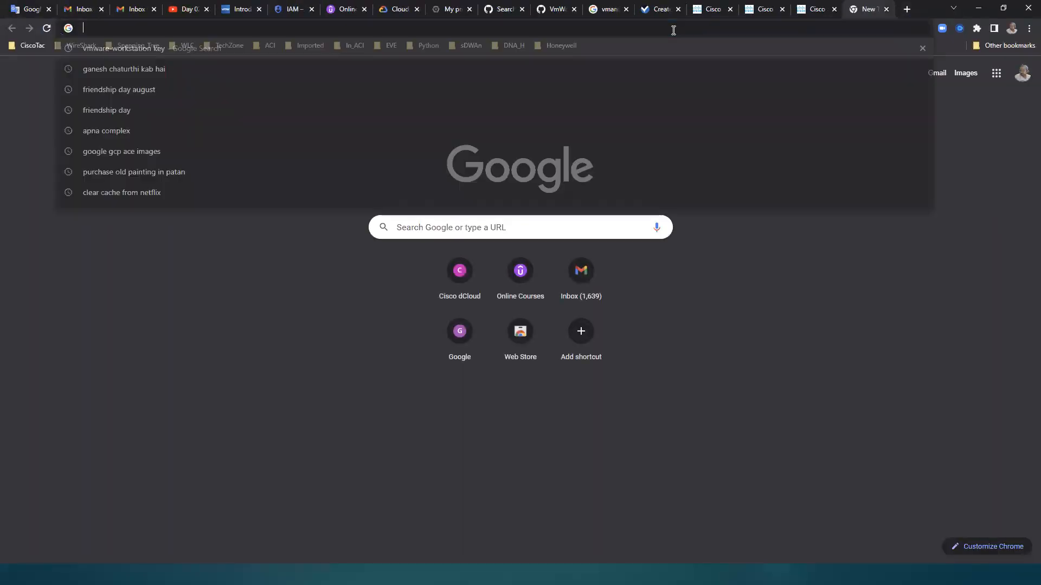
pyautogui.hotkey('ctrl', 'v')
pyautogui.press('BackSpace')
pyautogui.press('BackSpace')
pyautogui.press('BackSpace')
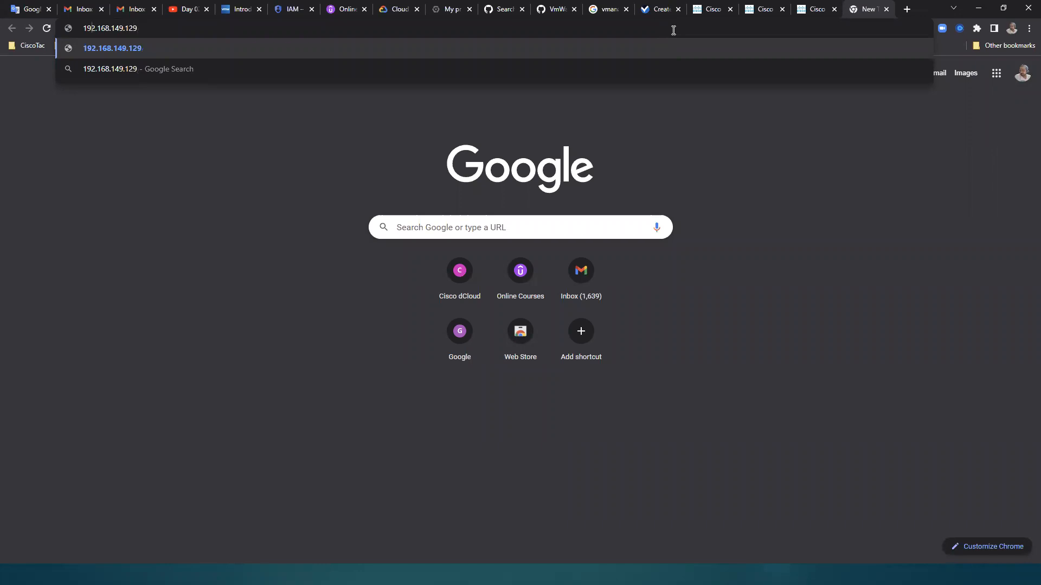
pyautogui.write('https://')
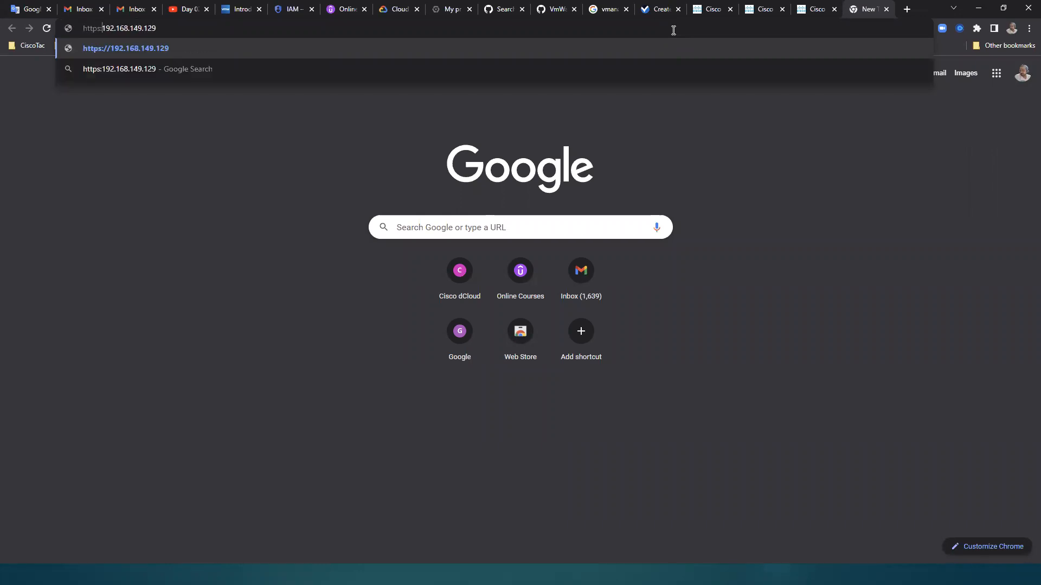
pyautogui.press('Return')
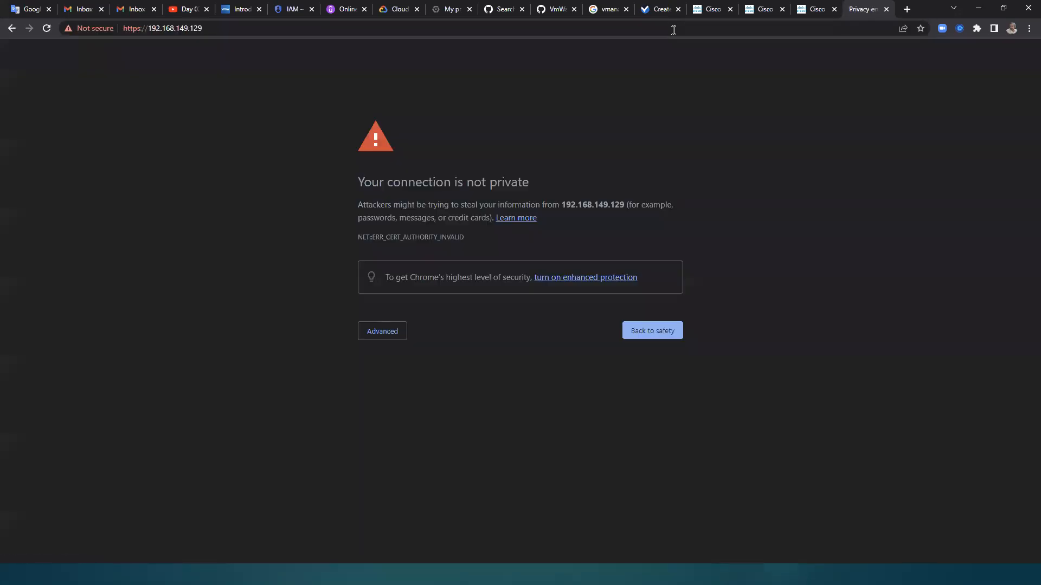
# Step: Proceed past the certificate warning and log in to vManage with the admin username and the account password
pyautogui.click(387, 337)
pyautogui.click(426, 416)
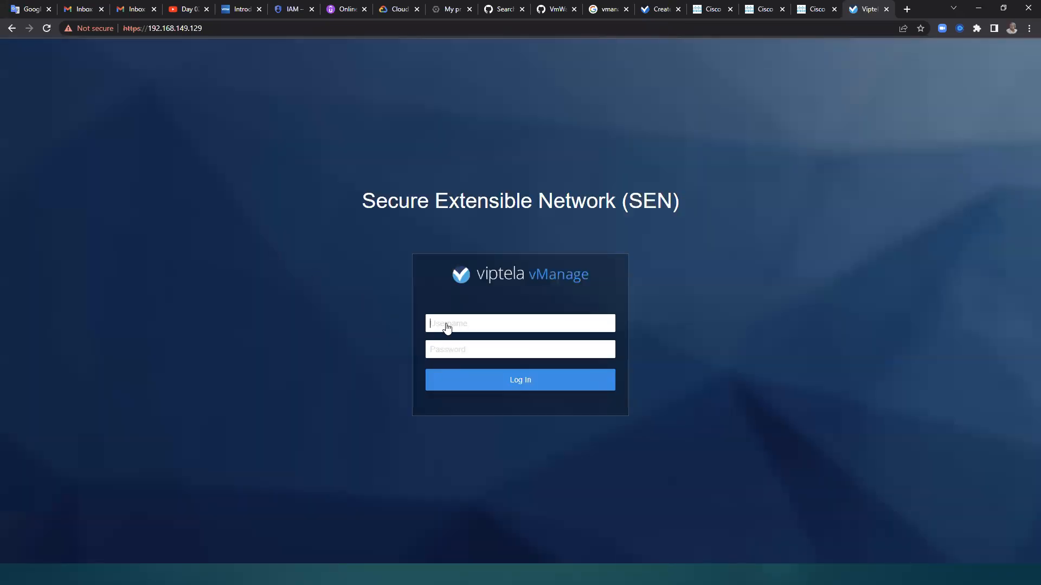
pyautogui.click(451, 325)
pyautogui.write('admin')
pyautogui.press('Tab')
pyautogui.write('admin')
pyautogui.click(507, 385)
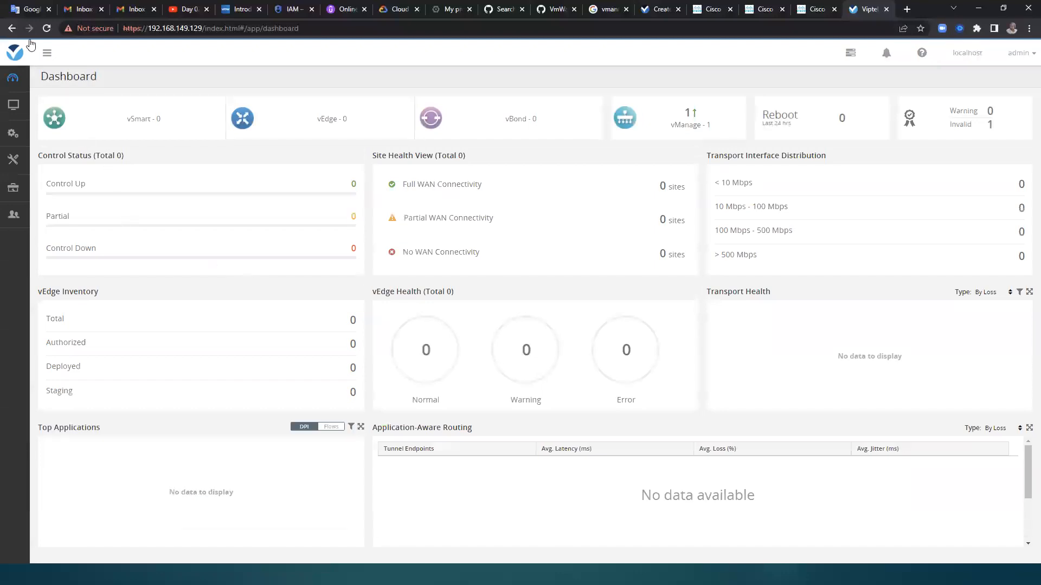
# Step: Expand the vManage navigation, look through the Monitor, Configuration, Maintenance and Administration sections, and collapse it again
pyautogui.click(47, 53)
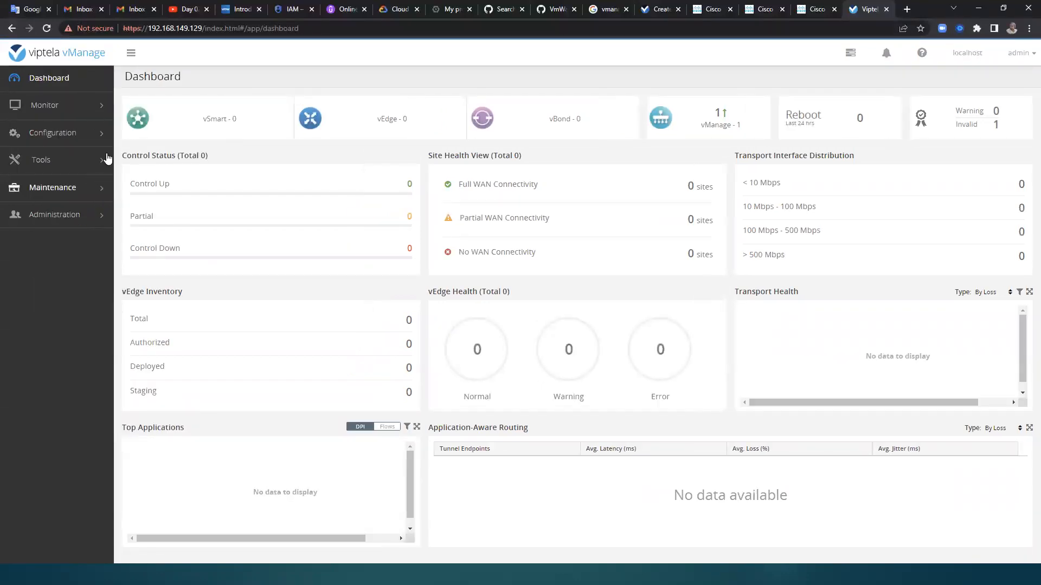
pyautogui.click(106, 109)
pyautogui.click(108, 247)
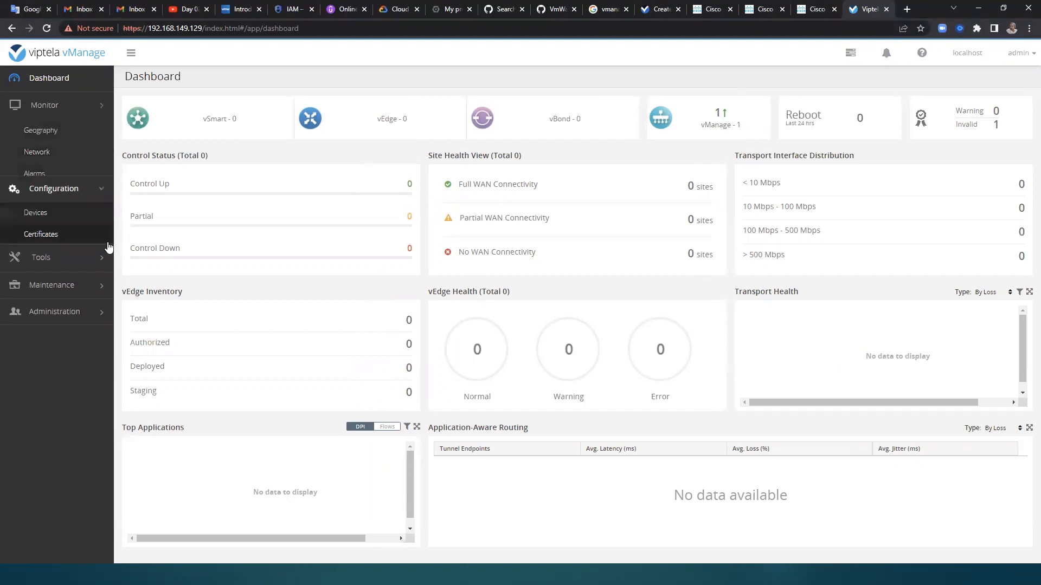
pyautogui.click(105, 243)
pyautogui.click(103, 257)
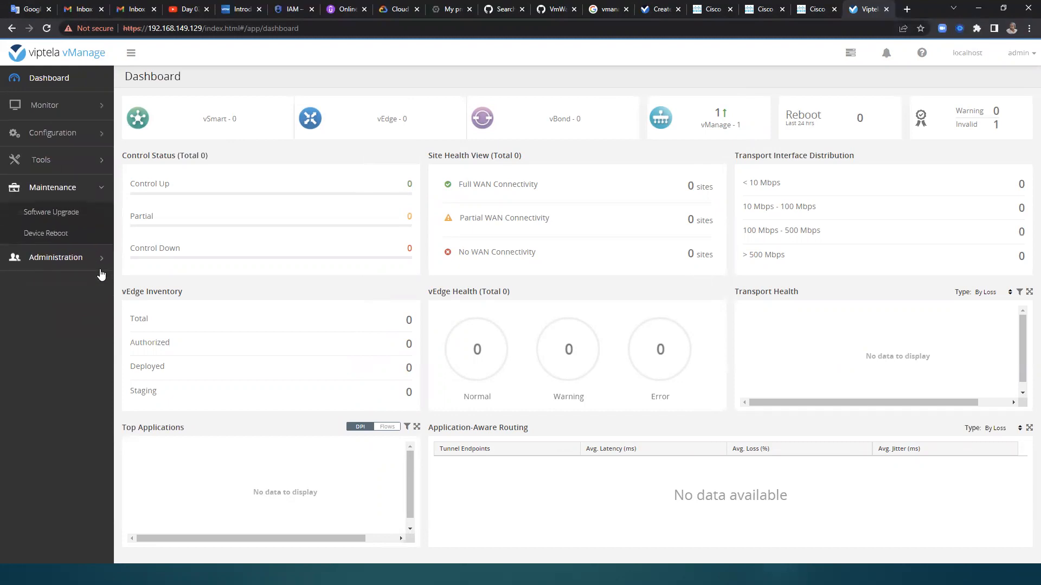
pyautogui.click(103, 262)
pyautogui.click(100, 219)
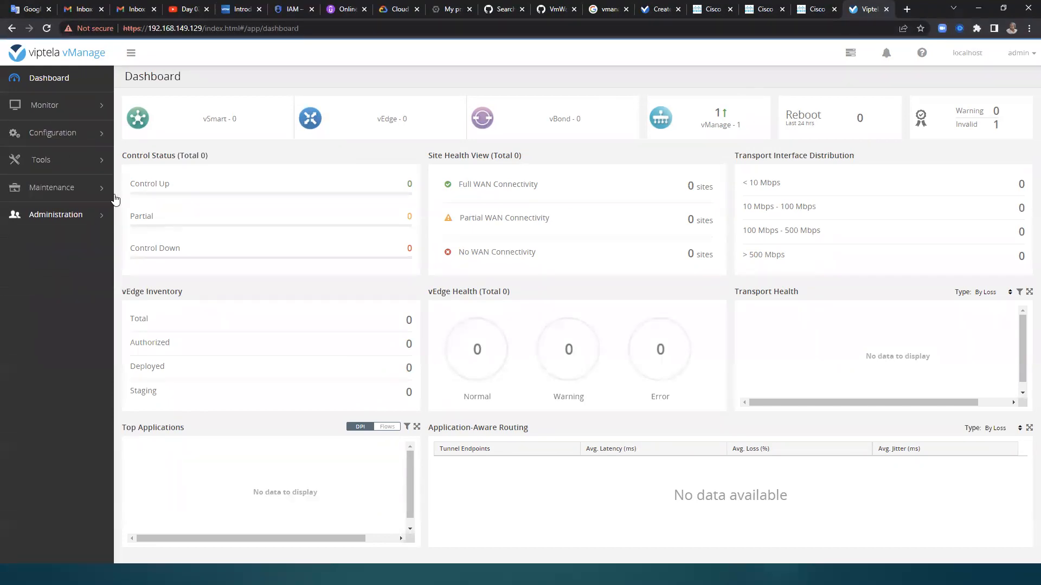
pyautogui.click(131, 53)
pyautogui.click(47, 54)
pyautogui.click(130, 52)
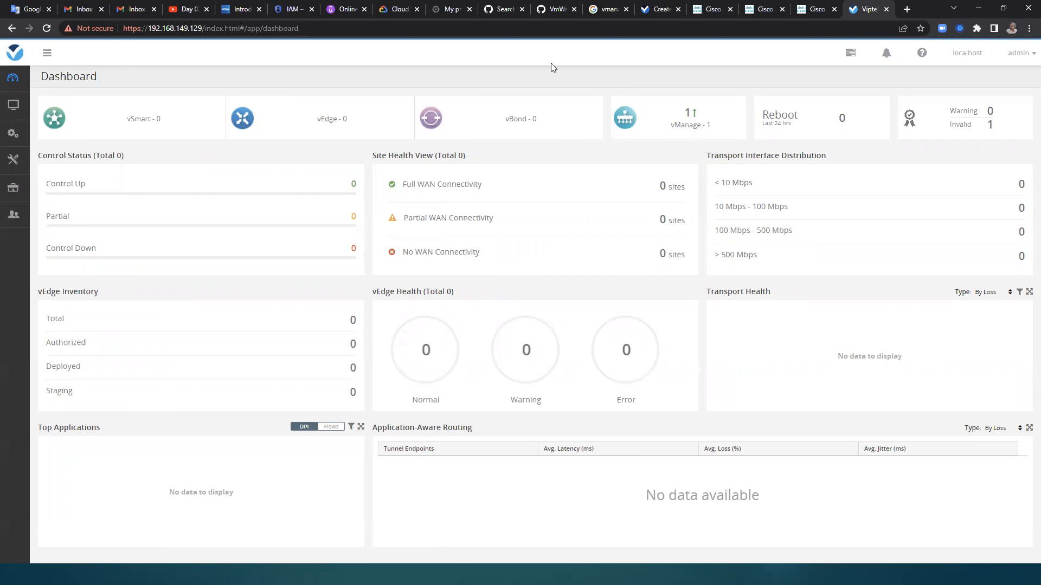
# Step: Switch to the PowerPoint slide show and browse to the slide listing the entire system bringup process steps
pyautogui.click(977, 11)
pyautogui.click(460, 89)
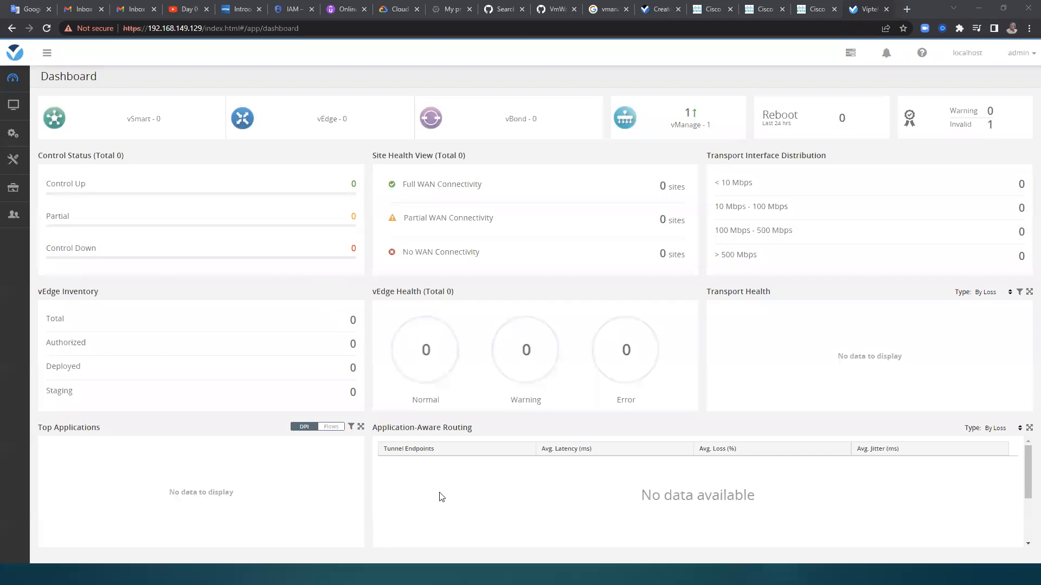
pyautogui.hotkey('alt', 'Tab')
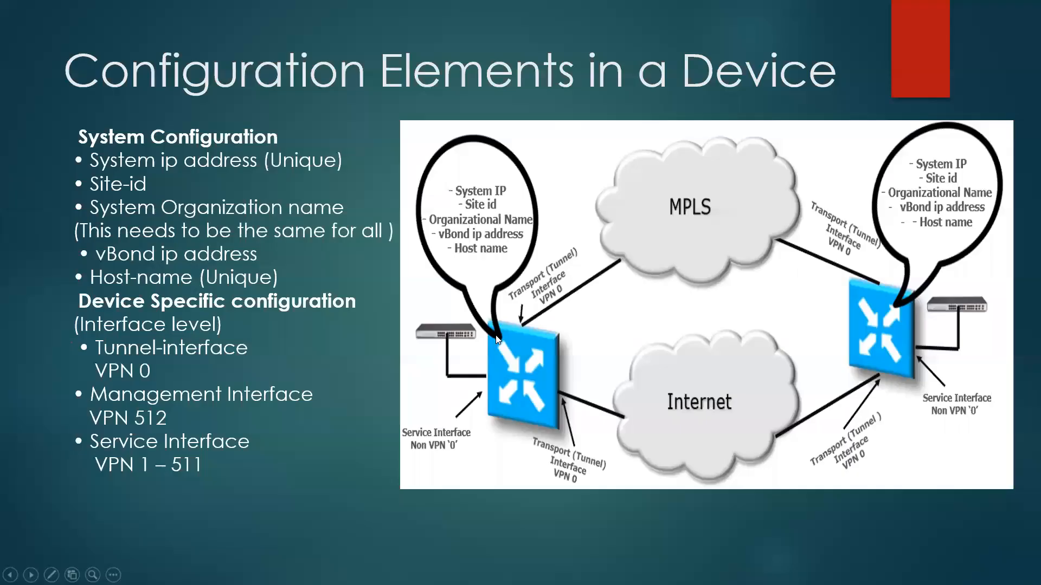
pyautogui.press('Right')
pyautogui.press('Right')
pyautogui.press('Right')
pyautogui.press('Right')
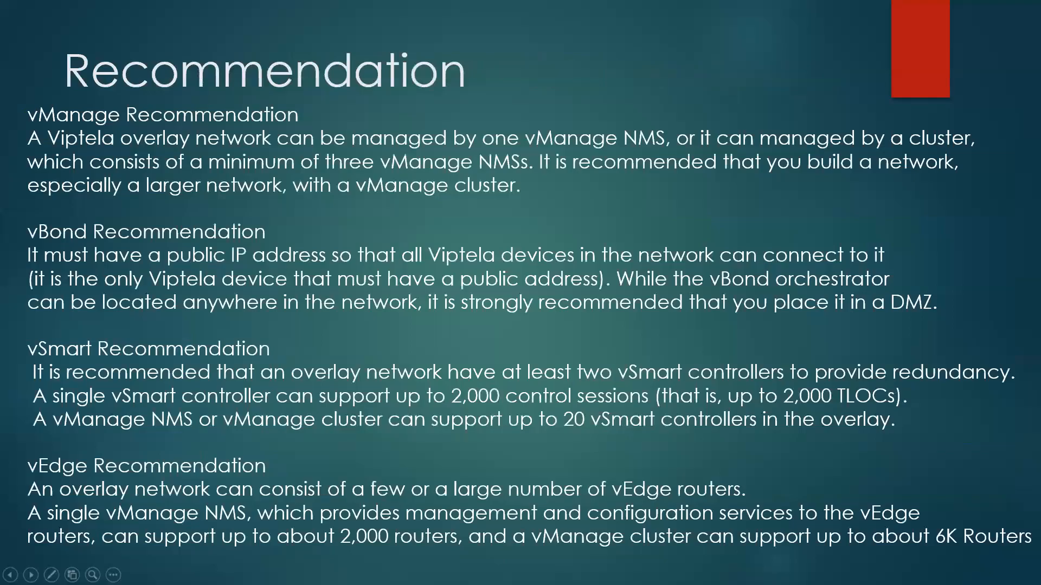
pyautogui.press('Right')
pyautogui.press('Right')
pyautogui.press('Right')
pyautogui.press('Right')
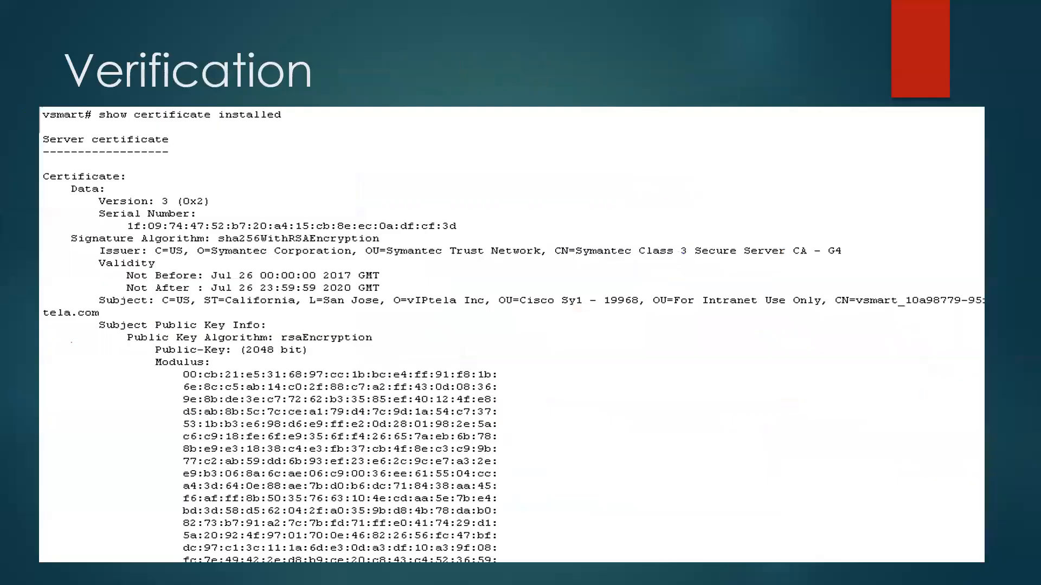
pyautogui.press('Left')
pyautogui.press('Left')
pyautogui.press('Left')
pyautogui.press('Left')
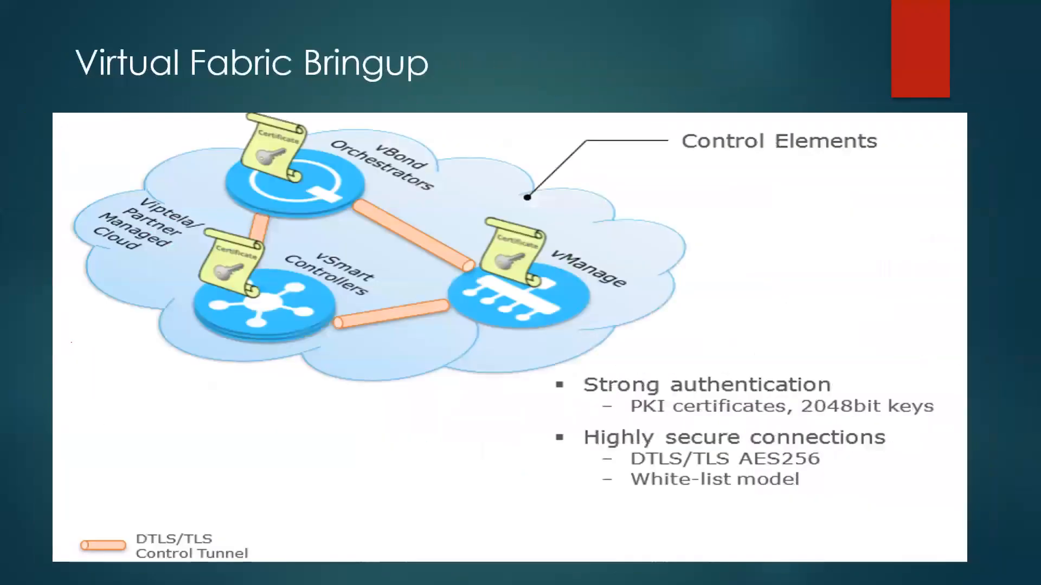
pyautogui.press('Left')
pyautogui.press('Right')
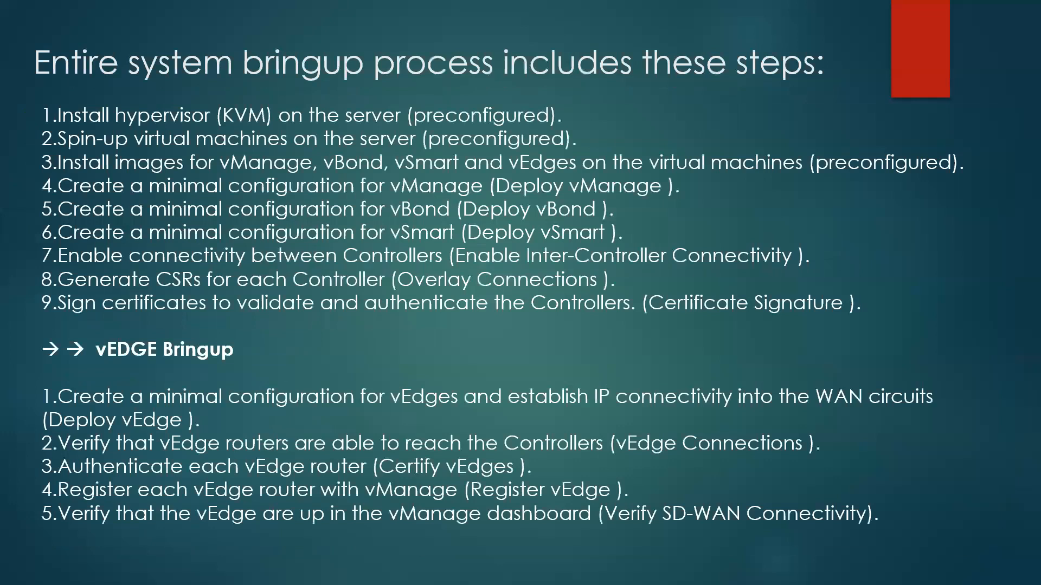